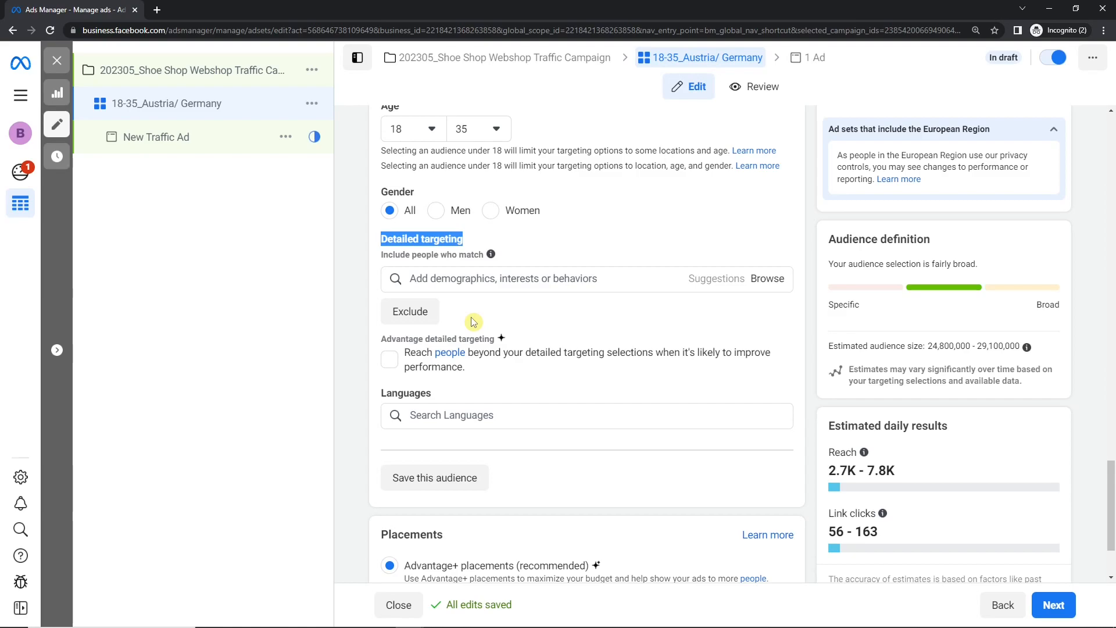
# - Search the detailed targeting options for "sport" and dismiss the suggestions
pyautogui.click(473, 279)
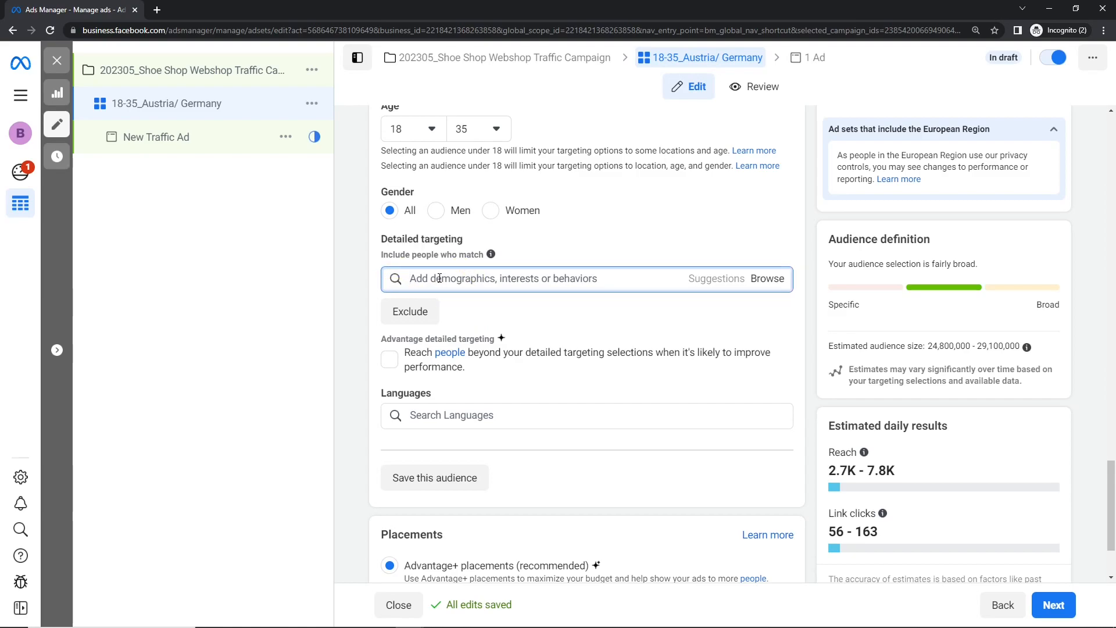
pyautogui.write('sport')
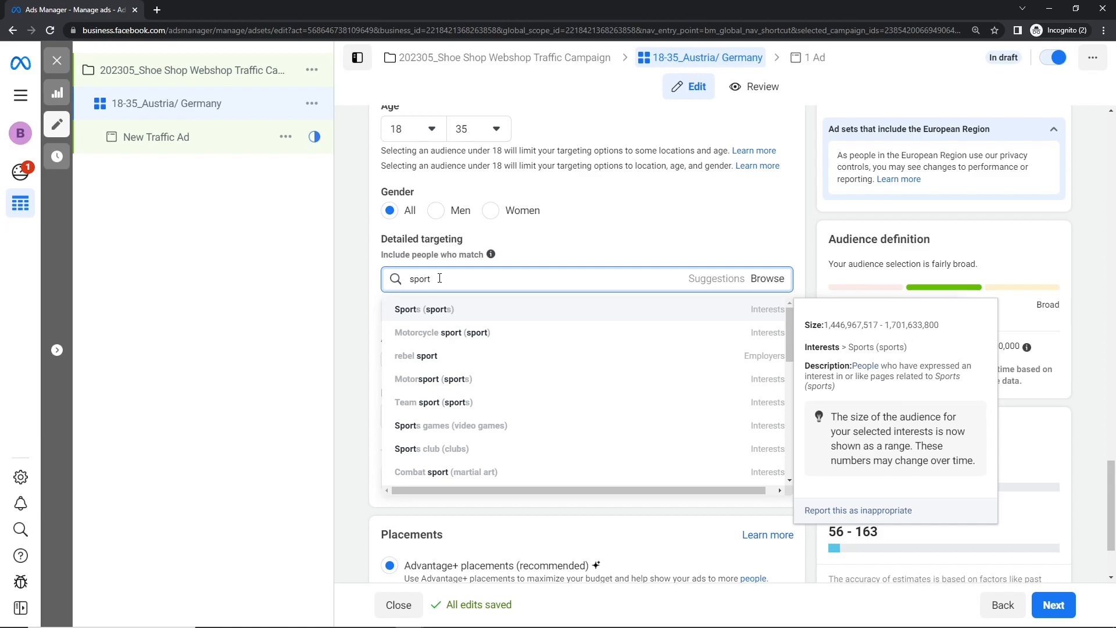
pyautogui.click(336, 283)
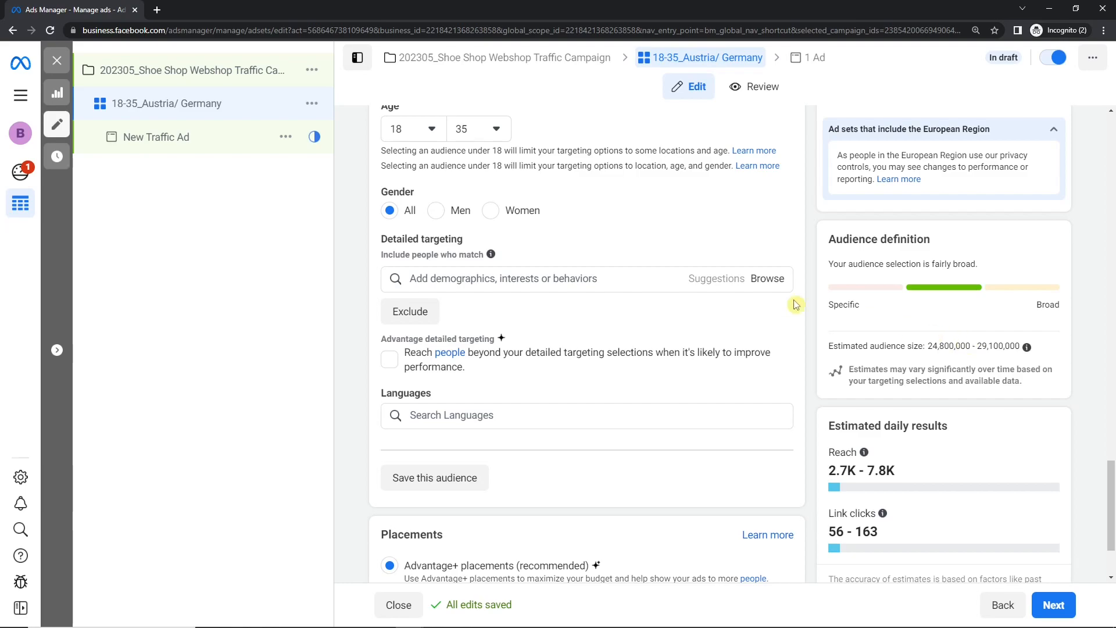
# - Search detailed targeting for "sport", add the Sports (sports) interest, and check the estimated audience size
pyautogui.click(611, 277)
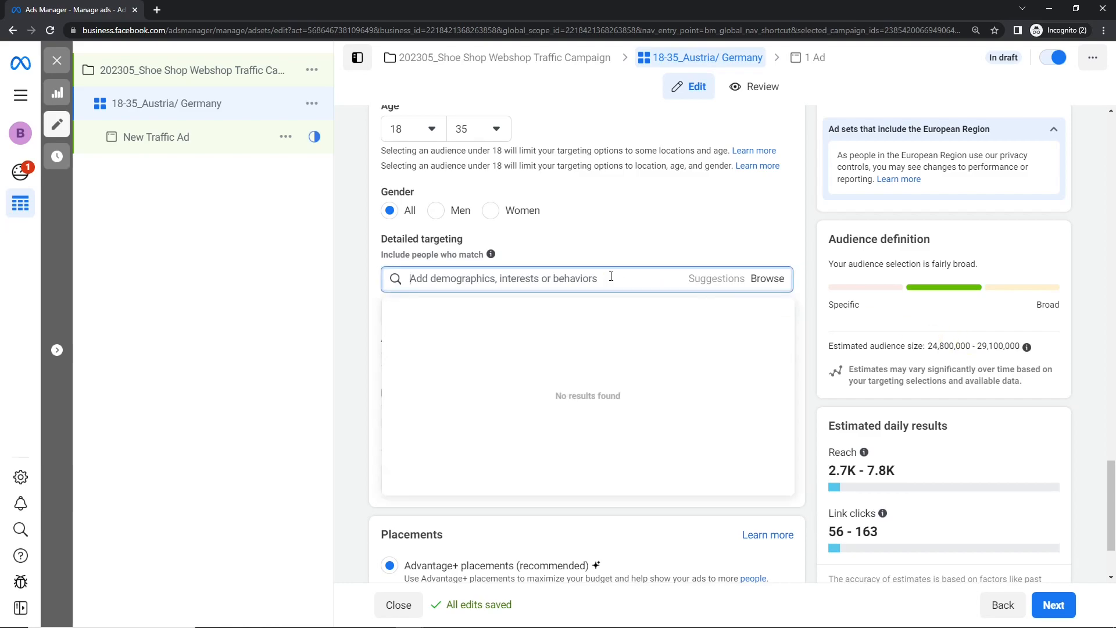
pyautogui.write('sport')
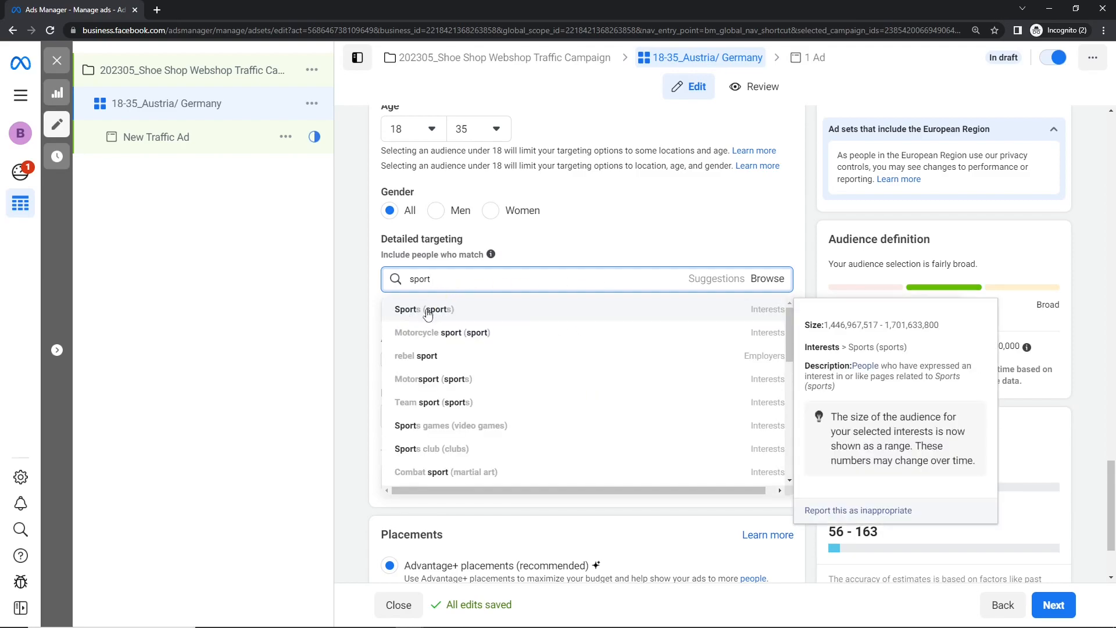
pyautogui.click(746, 314)
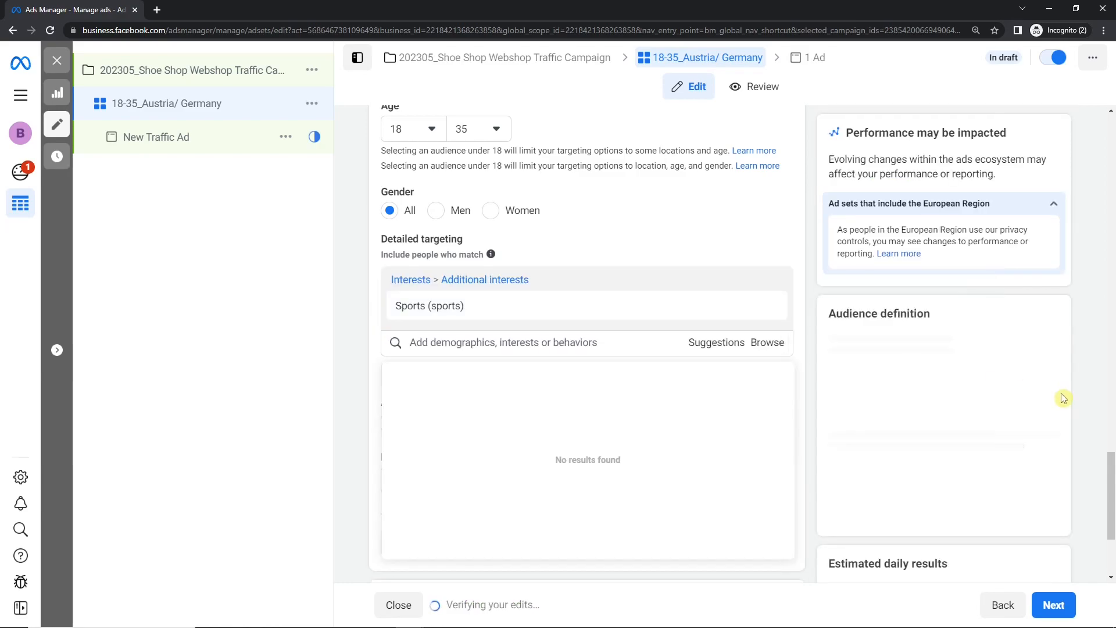
pyautogui.moveTo(928, 411); pyautogui.dragTo(981, 411)
pyautogui.click(975, 418)
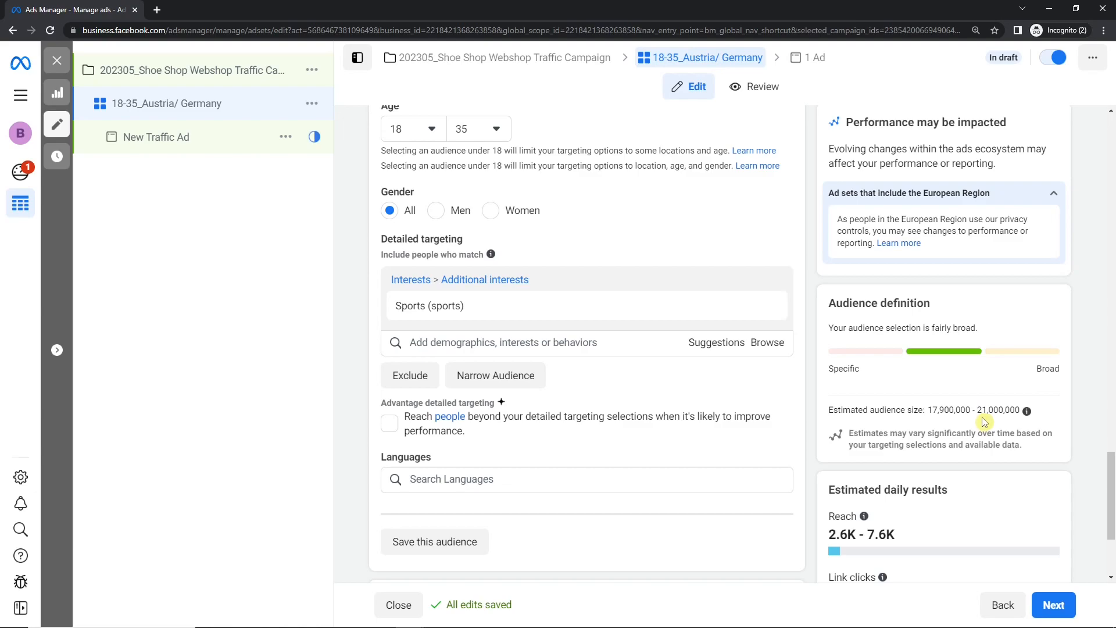
# - Remove the Sports interest from detailed targeting and look through the suggestions for "sport" again
pyautogui.moveTo(429, 312)
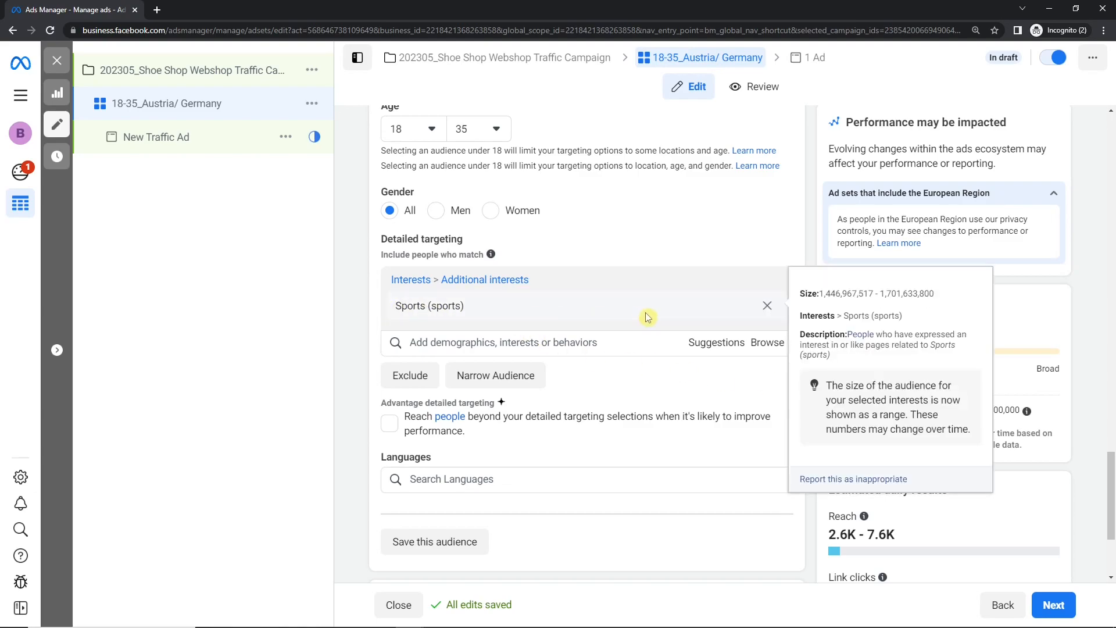
pyautogui.click(768, 306)
pyautogui.click(528, 281)
pyautogui.write('sport')
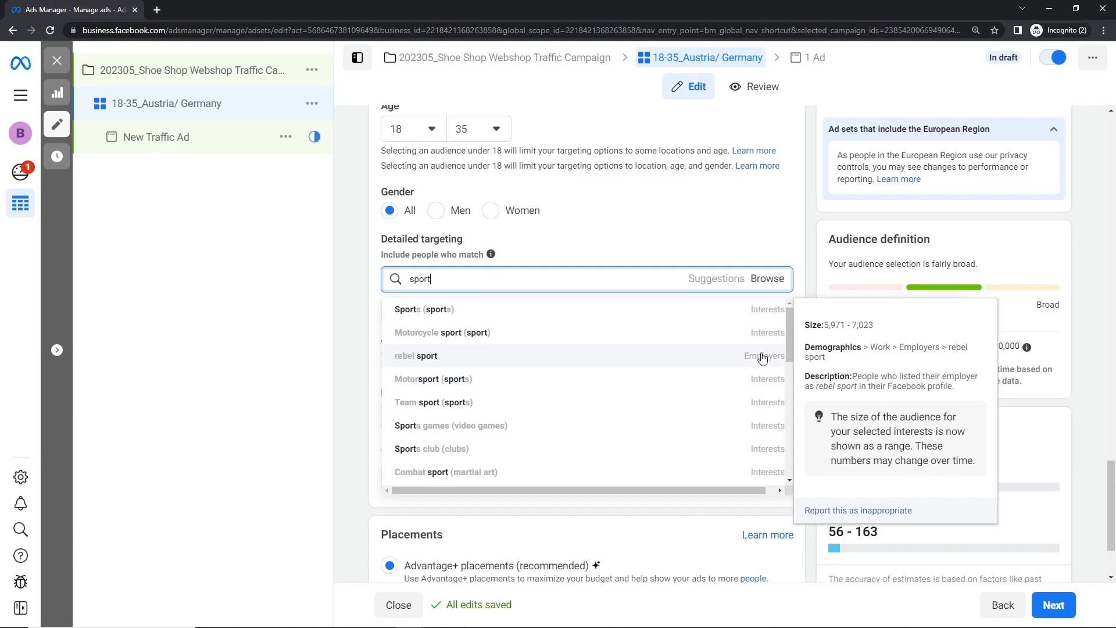
pyautogui.scroll(-3, 762, 358)
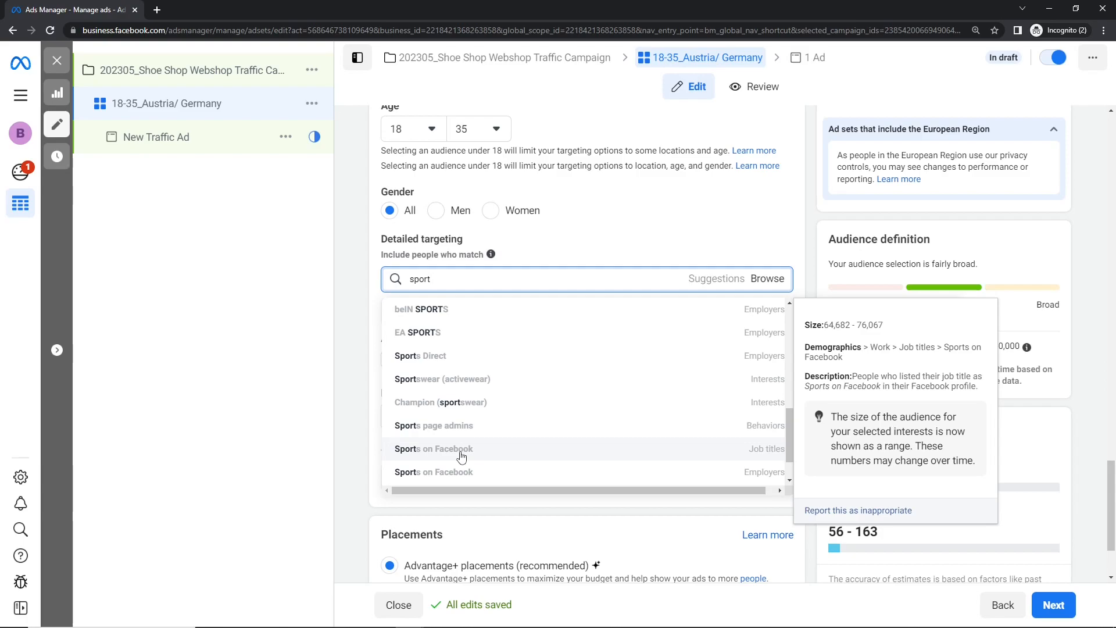
# - Search the detailed targeting options for "basketba" and for "football"
pyautogui.doubleClick(487, 278)
pyautogui.write('basketba')
pyautogui.doubleClick(486, 278)
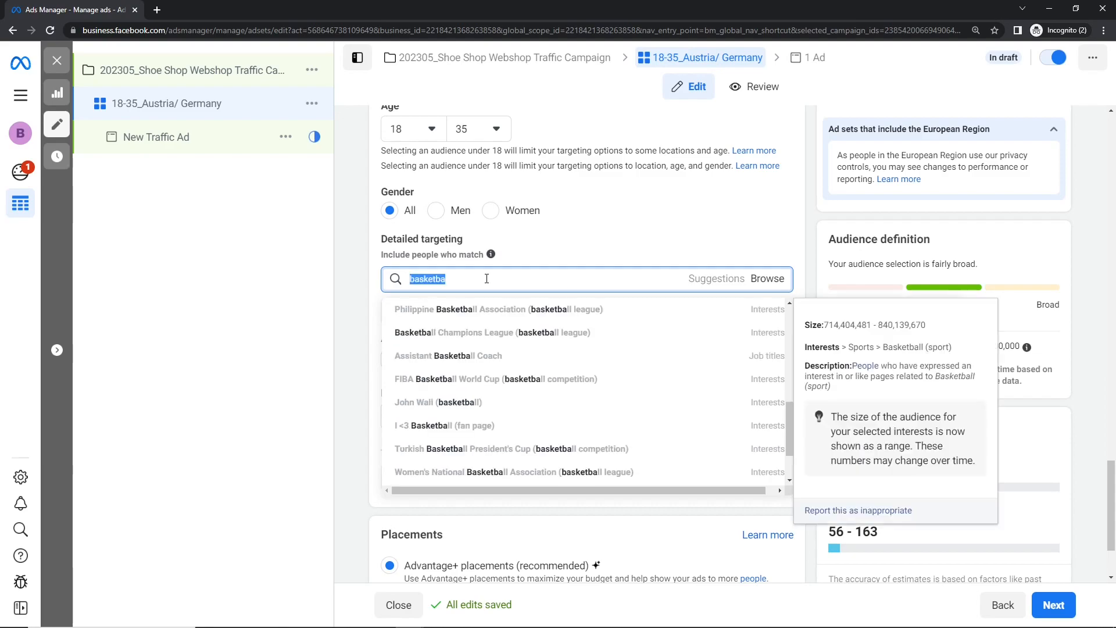
pyautogui.write('football')
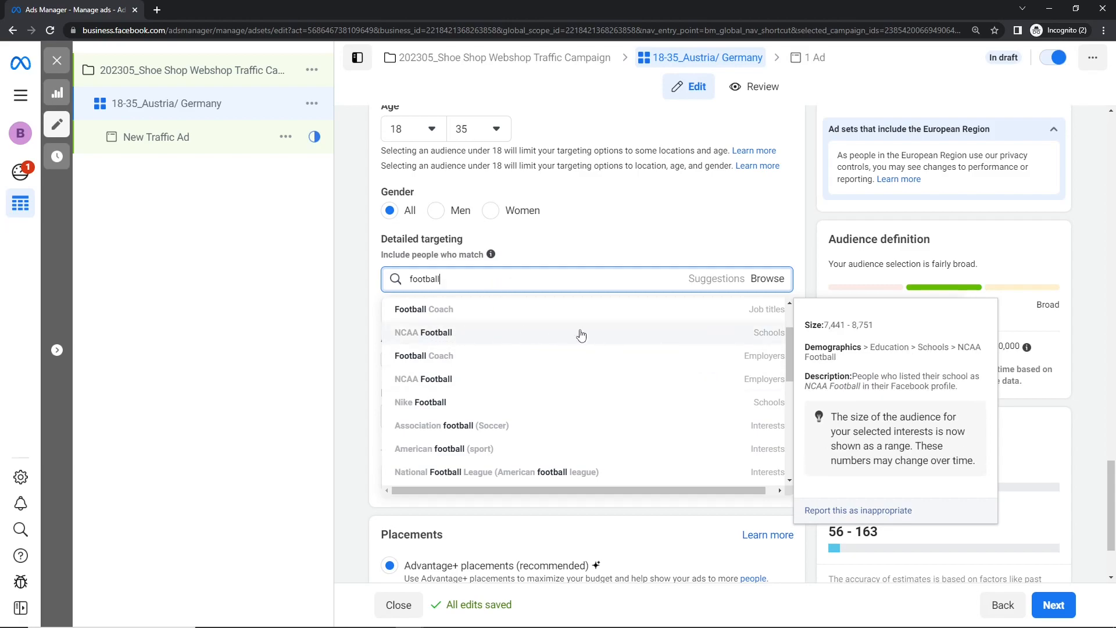
pyautogui.scroll(-4, 726, 437)
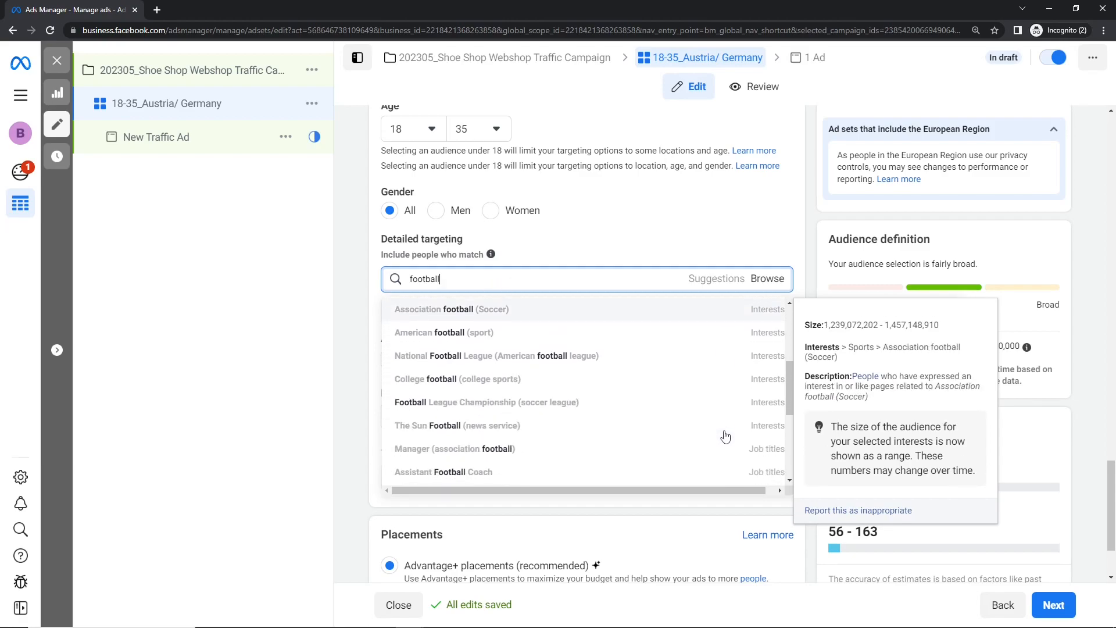
# - Look through the targeting suggestions for "footbal" and clear the search
pyautogui.press('BackSpace')
pyautogui.press('BackSpace')
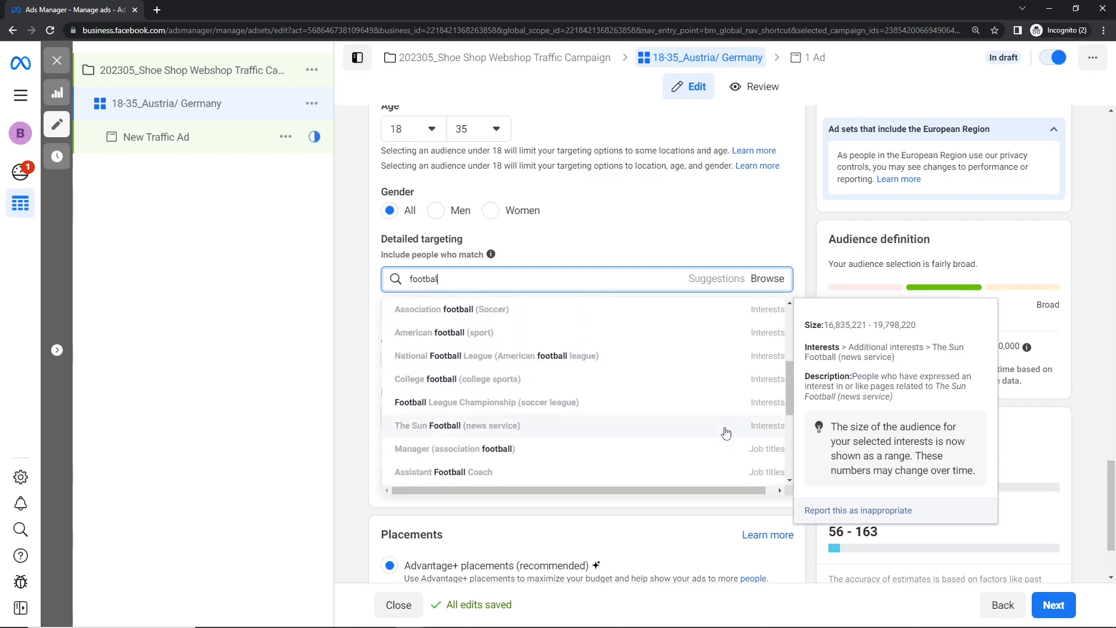
pyautogui.write('l')
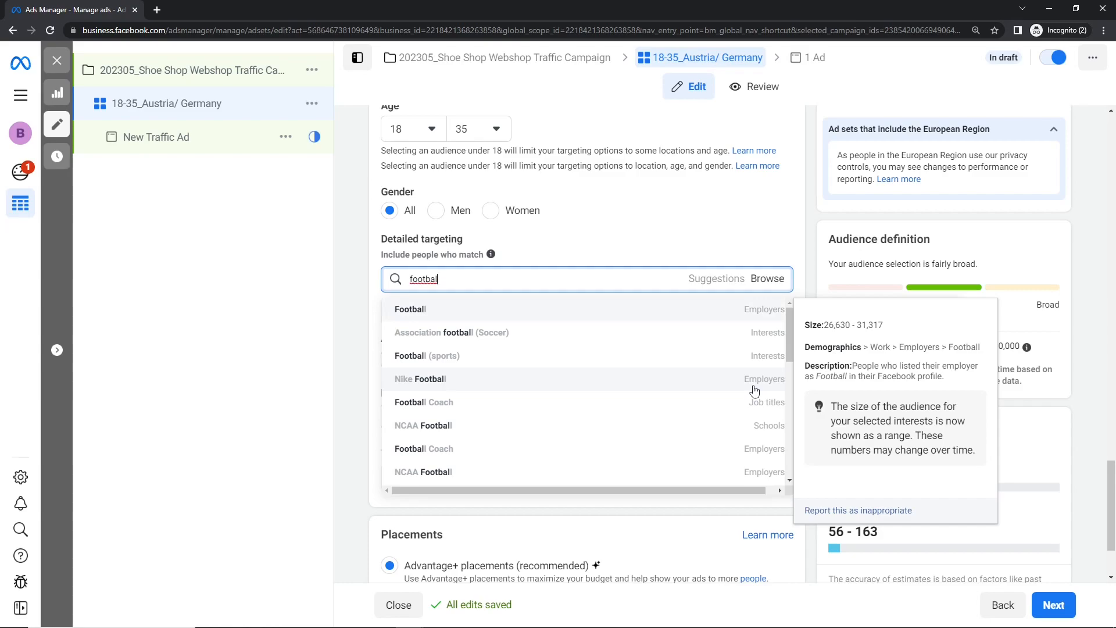
pyautogui.scroll(-3, 767, 384)
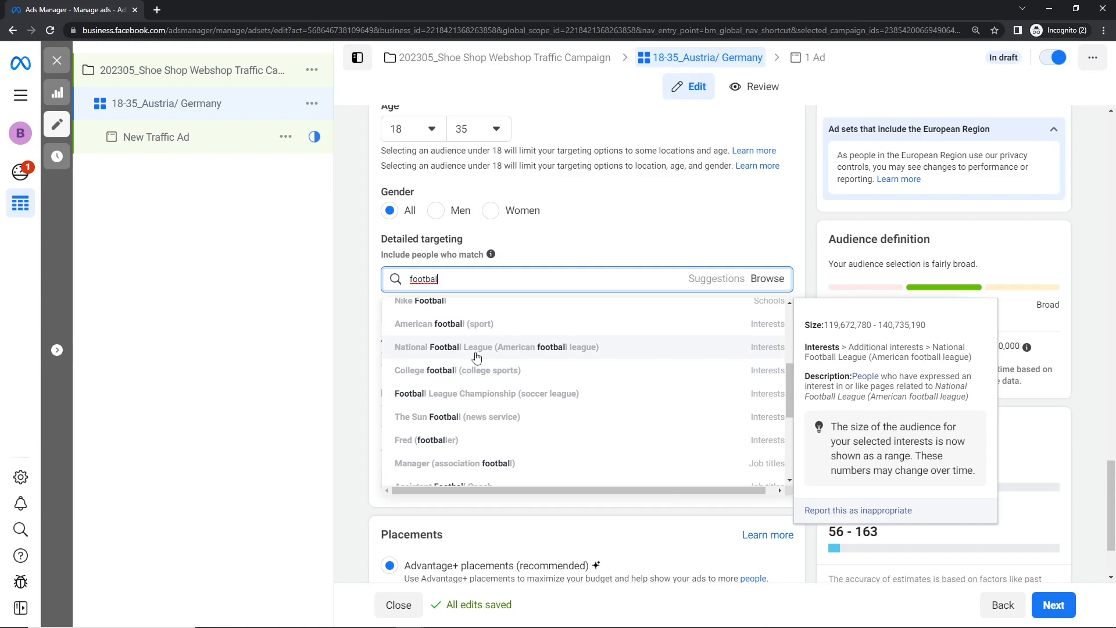
pyautogui.moveTo(790, 417); pyautogui.dragTo(789, 474)
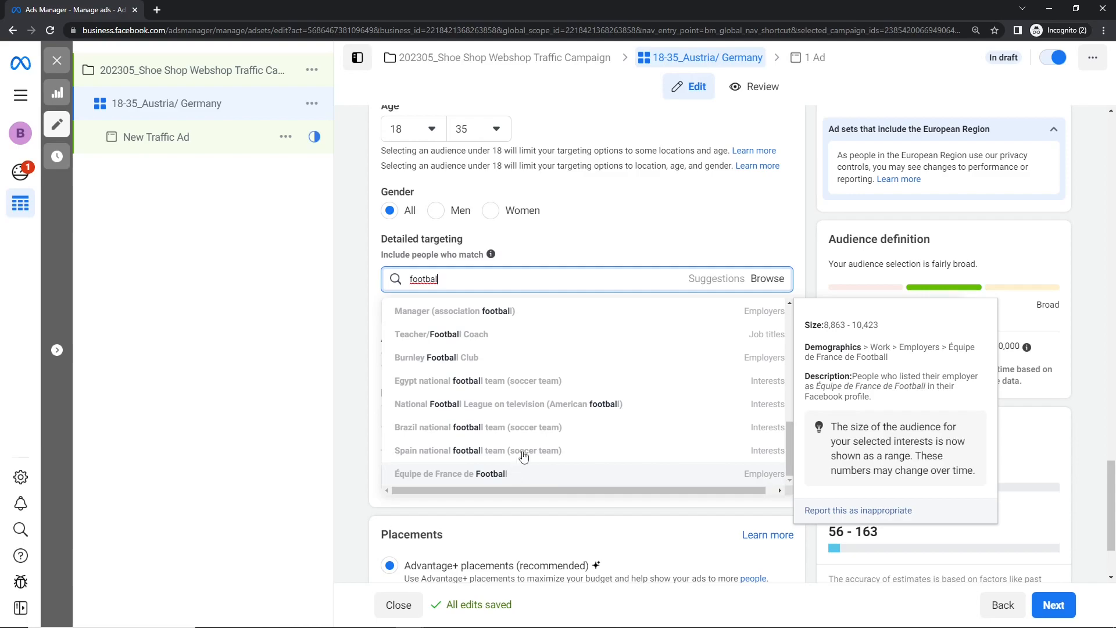
pyautogui.scroll(5, 546, 418)
pyautogui.doubleClick(549, 283)
pyautogui.press('BackSpace')
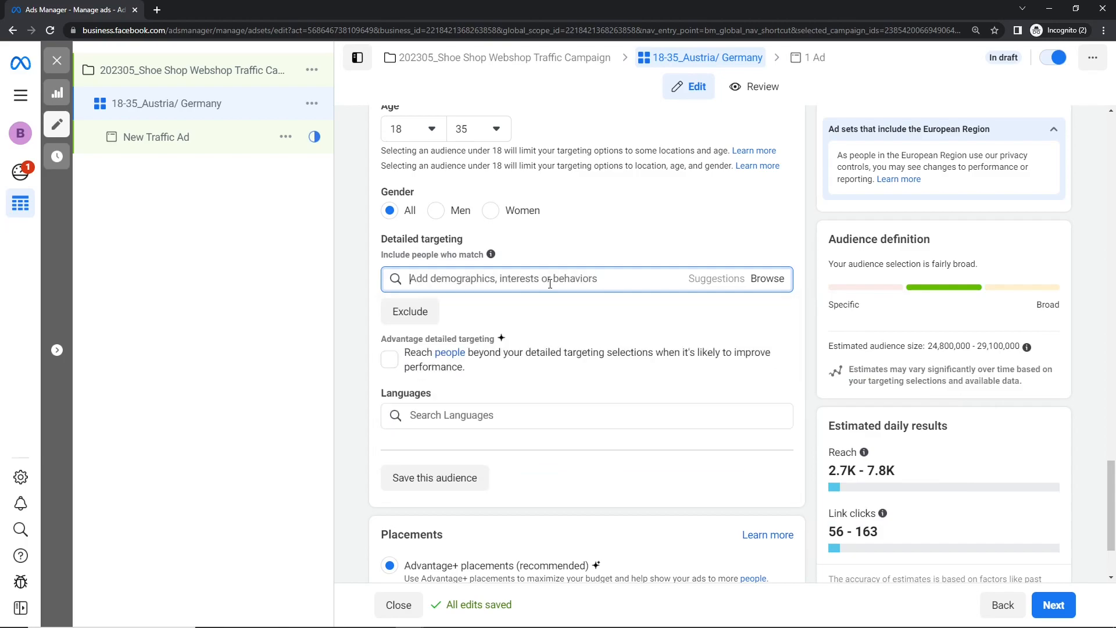
pyautogui.click(605, 252)
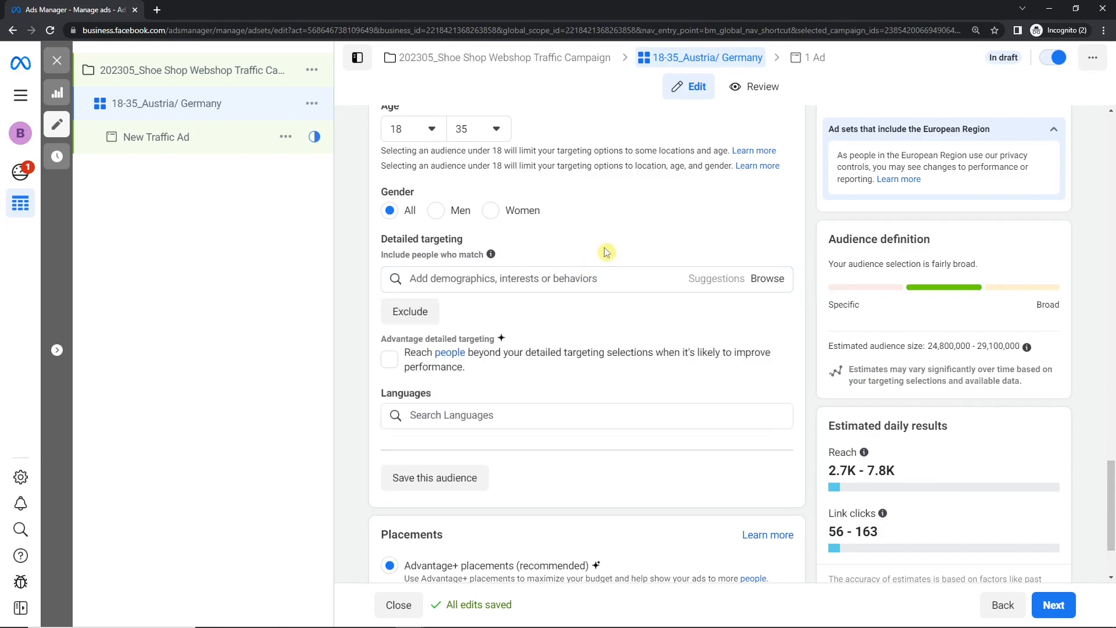
# - Browse the targeting categories to Demographics > Education > Fields of study and search the fields for "finance"
pyautogui.click(776, 282)
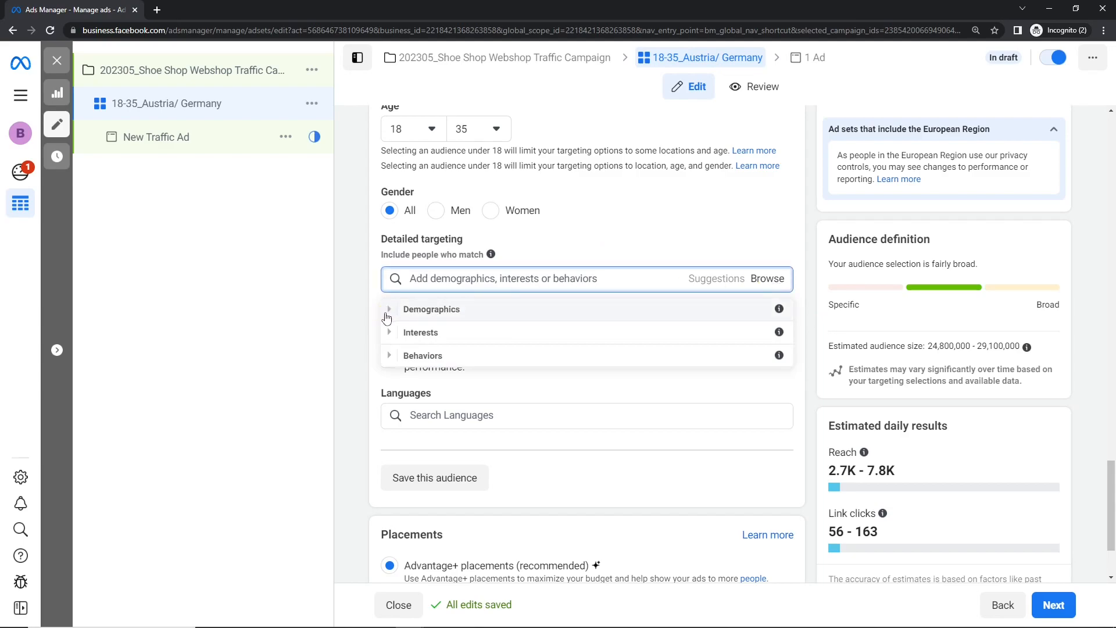
pyautogui.click(390, 311)
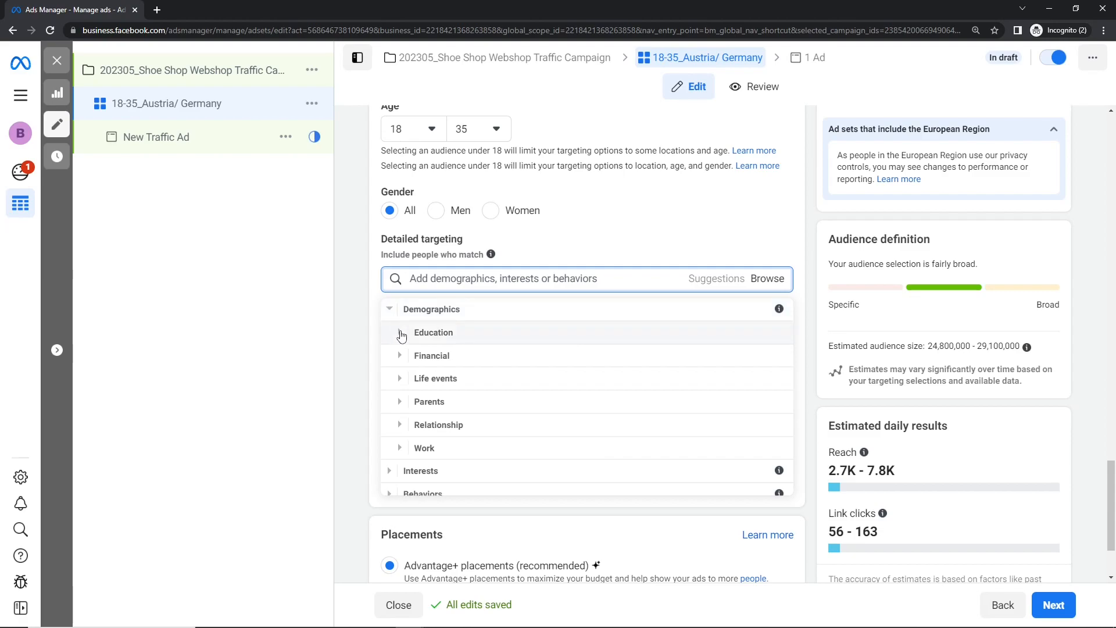
pyautogui.click(400, 333)
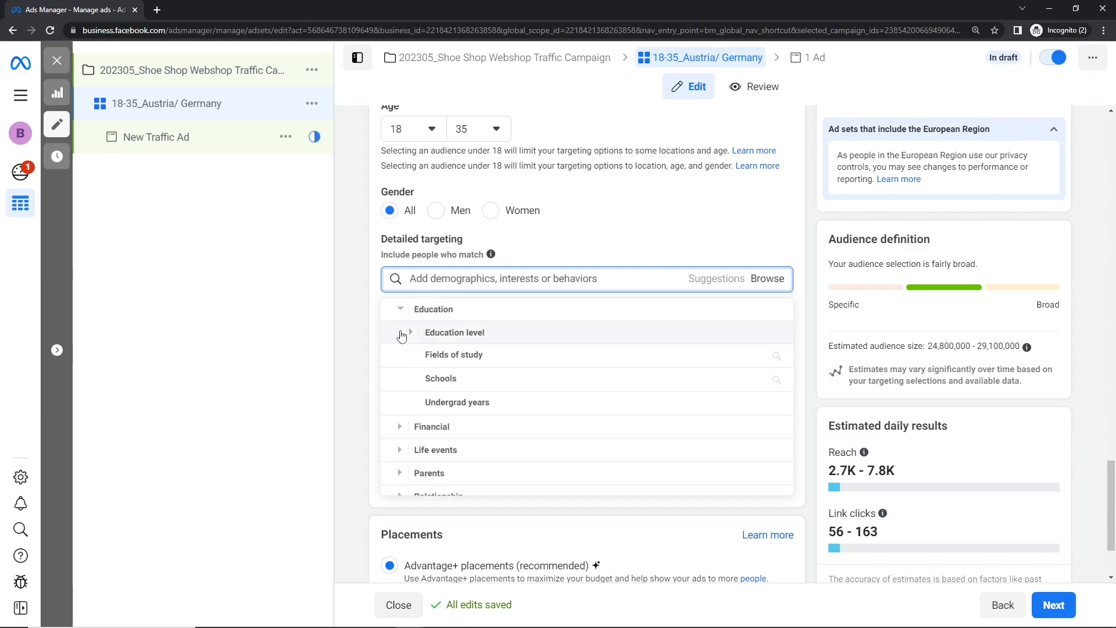
pyautogui.click(472, 356)
pyautogui.click(478, 317)
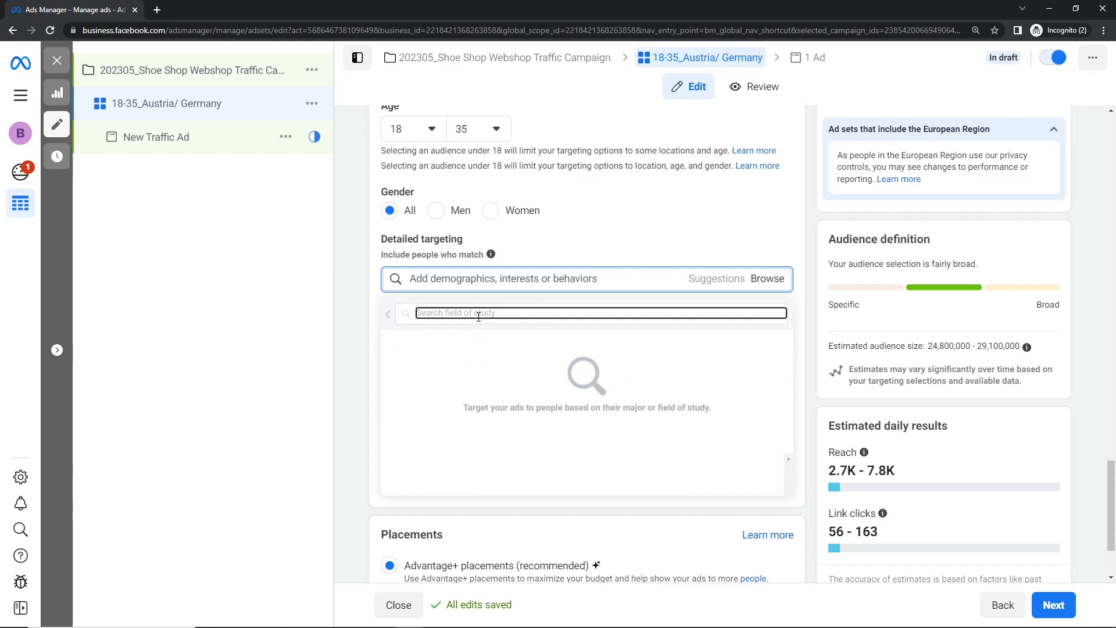
pyautogui.write('finance')
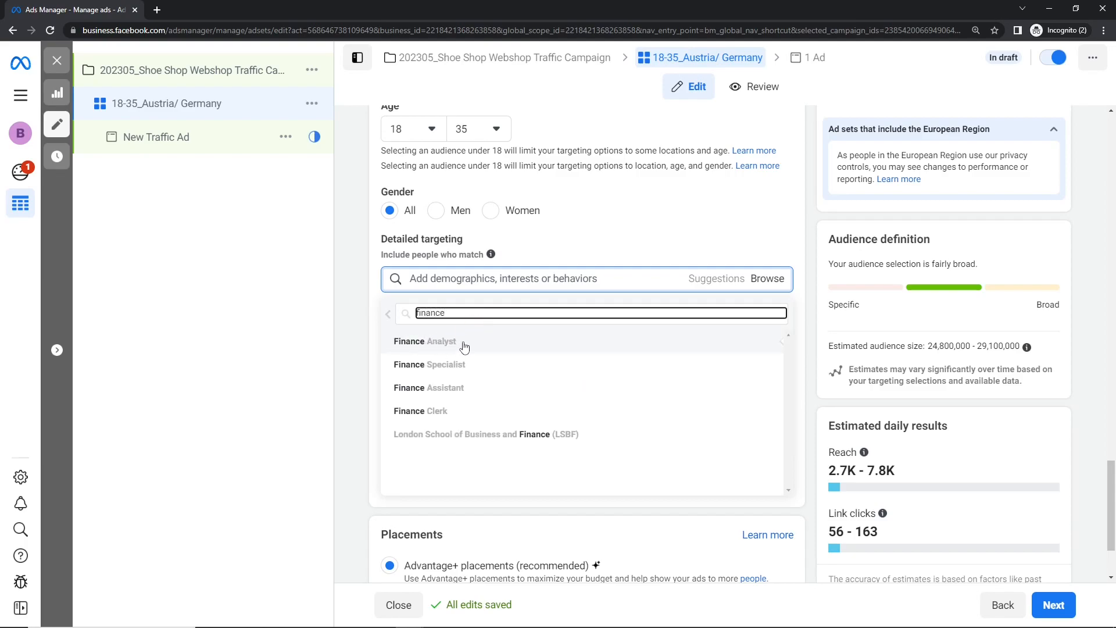
pyautogui.moveTo(413, 347)
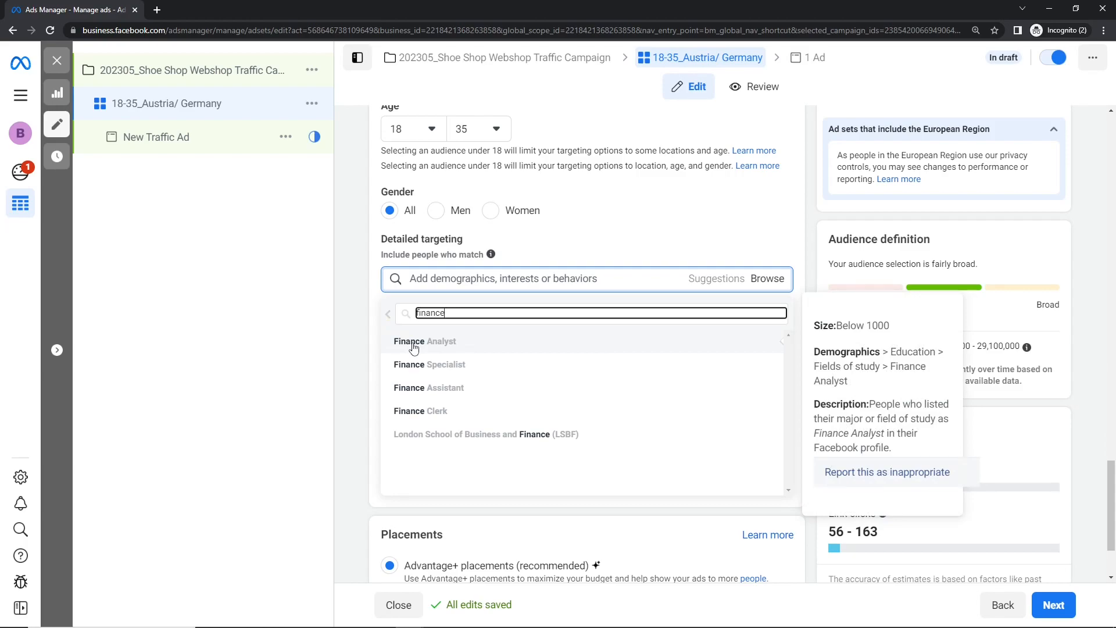
pyautogui.click(388, 316)
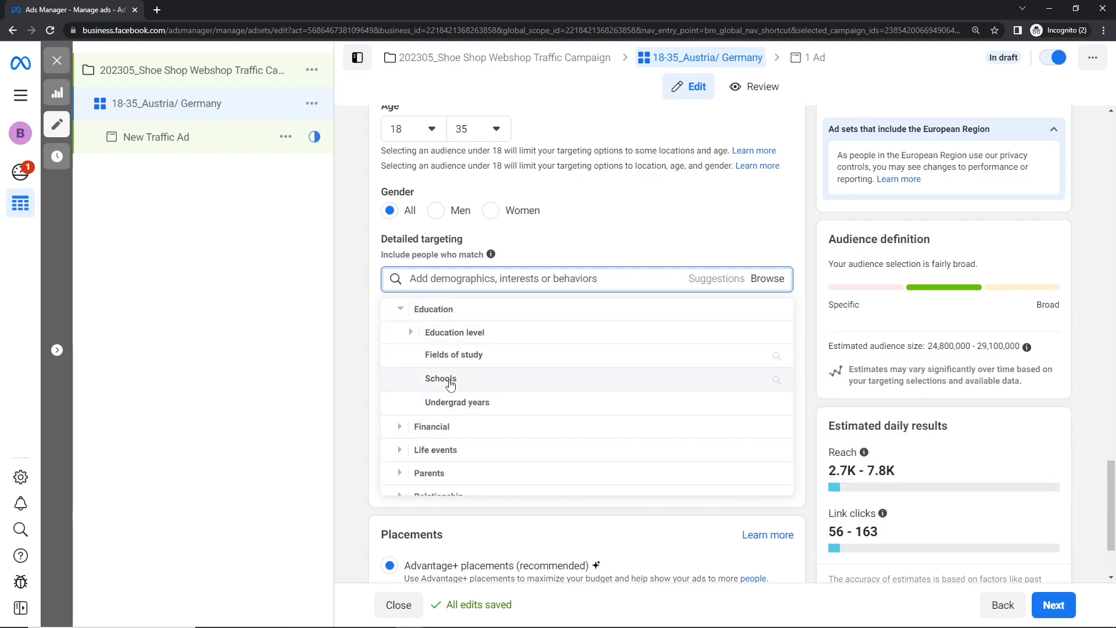
# - Try targeting the Master's degree education level, then deselect it
pyautogui.click(410, 332)
pyautogui.scroll(-1, 526, 361)
pyautogui.moveTo(599, 366)
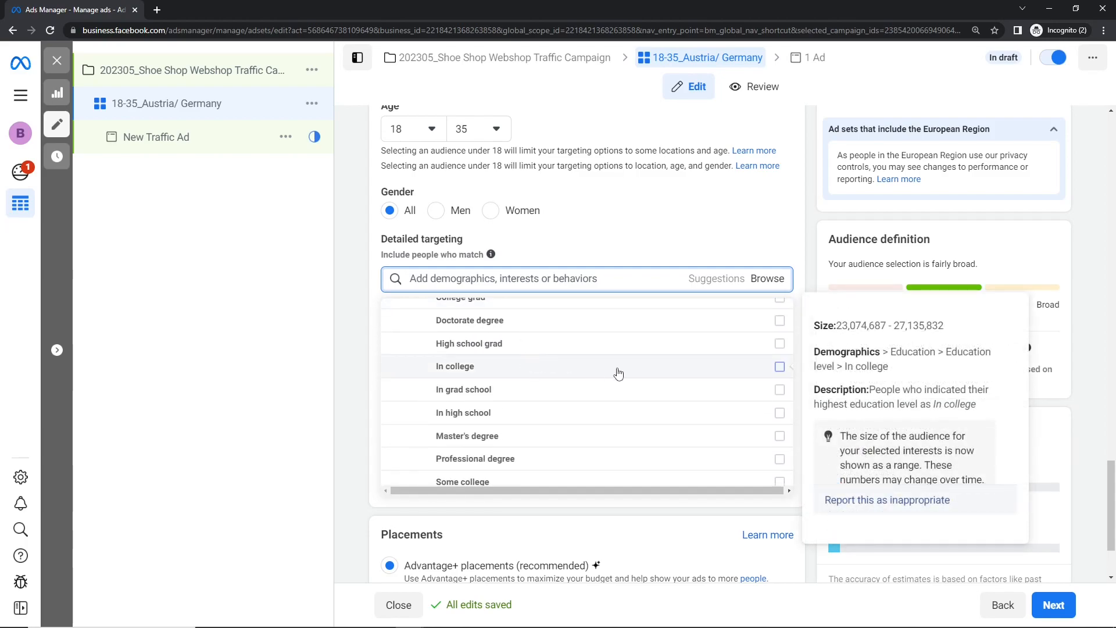
pyautogui.scroll(-1, 615, 373)
pyautogui.click(779, 378)
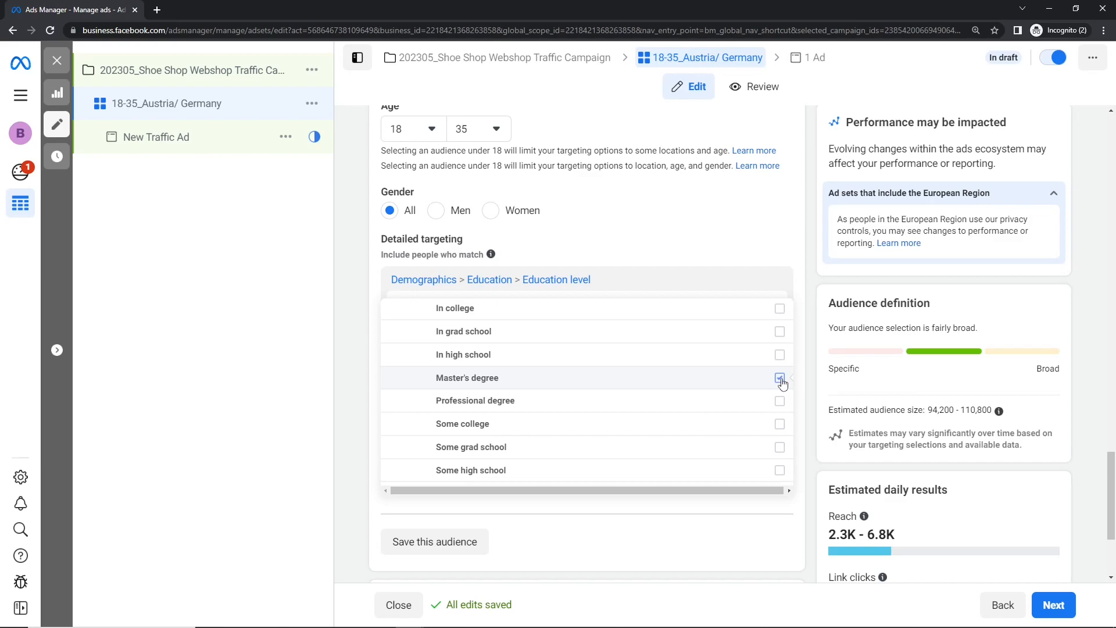
pyautogui.click(780, 378)
# - Review the education level options and collapse the Education level and Education categories
pyautogui.moveTo(482, 305)
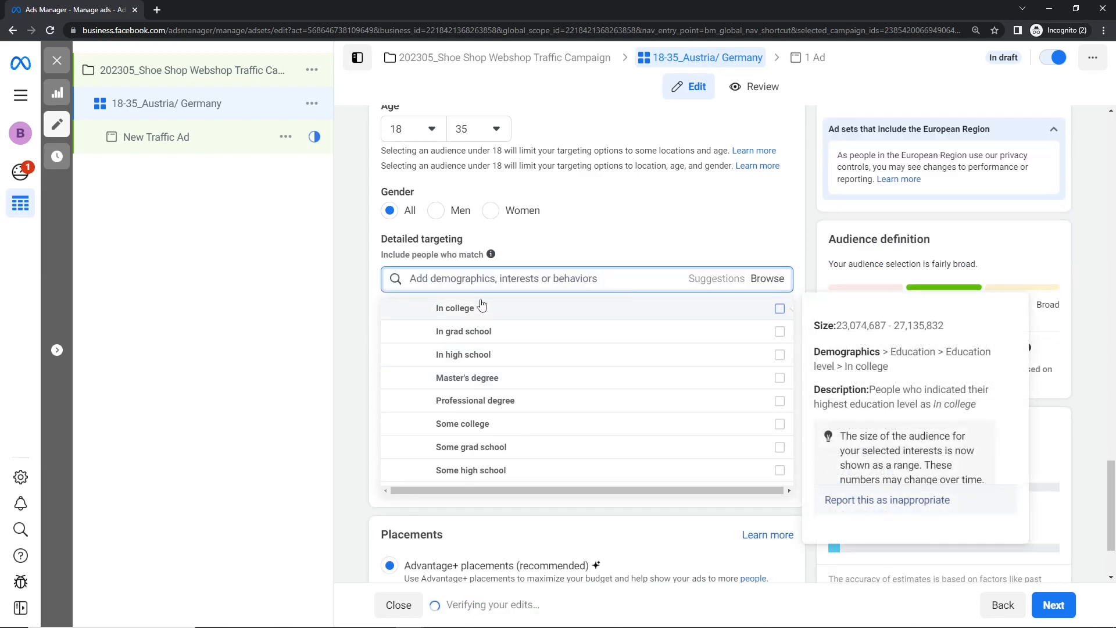
pyautogui.scroll(2, 512, 446)
pyautogui.scroll(-4, 512, 447)
pyautogui.scroll(2, 561, 418)
pyautogui.scroll(4, 552, 406)
pyautogui.click(412, 354)
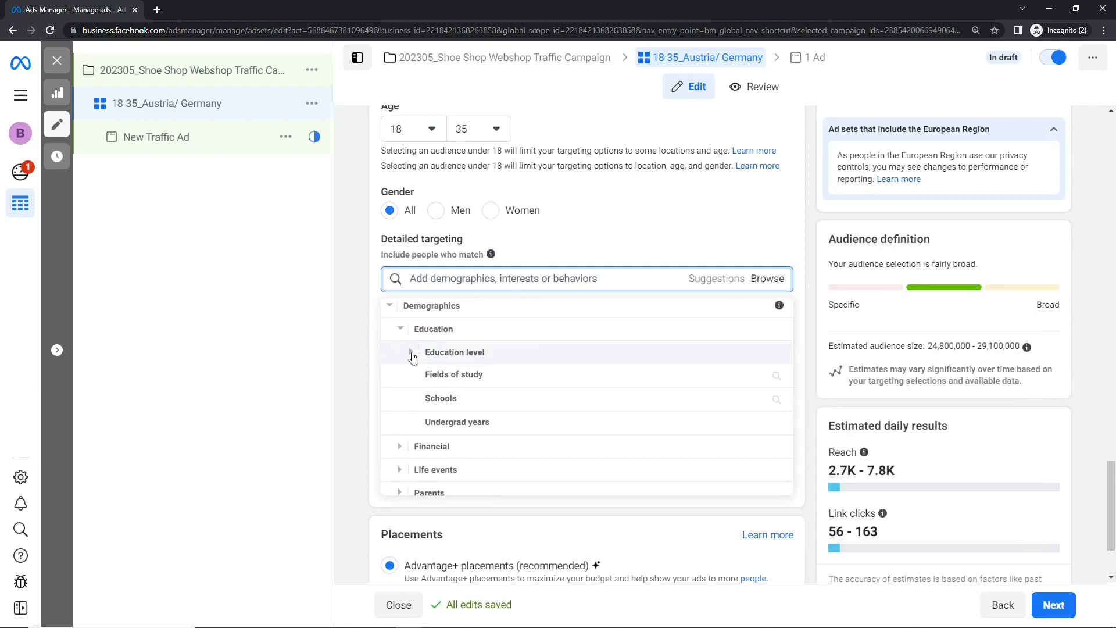
pyautogui.click(403, 313)
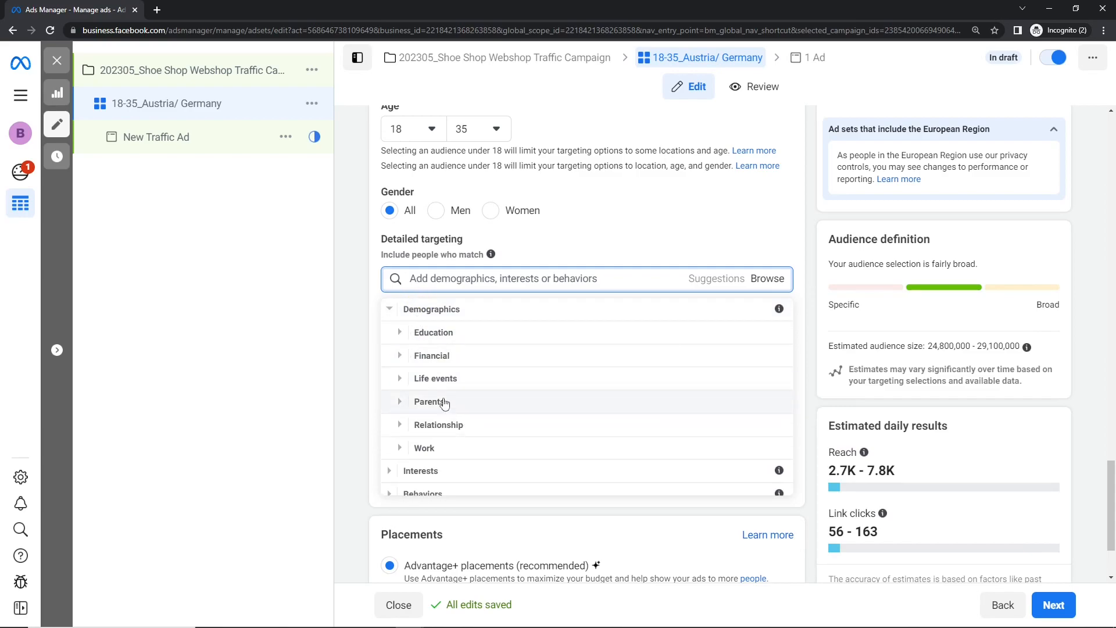
# - Browse the Financial > Income demographics and select "Household income: top 10% of ZIP codes (US)"
pyautogui.click(400, 356)
pyautogui.click(411, 345)
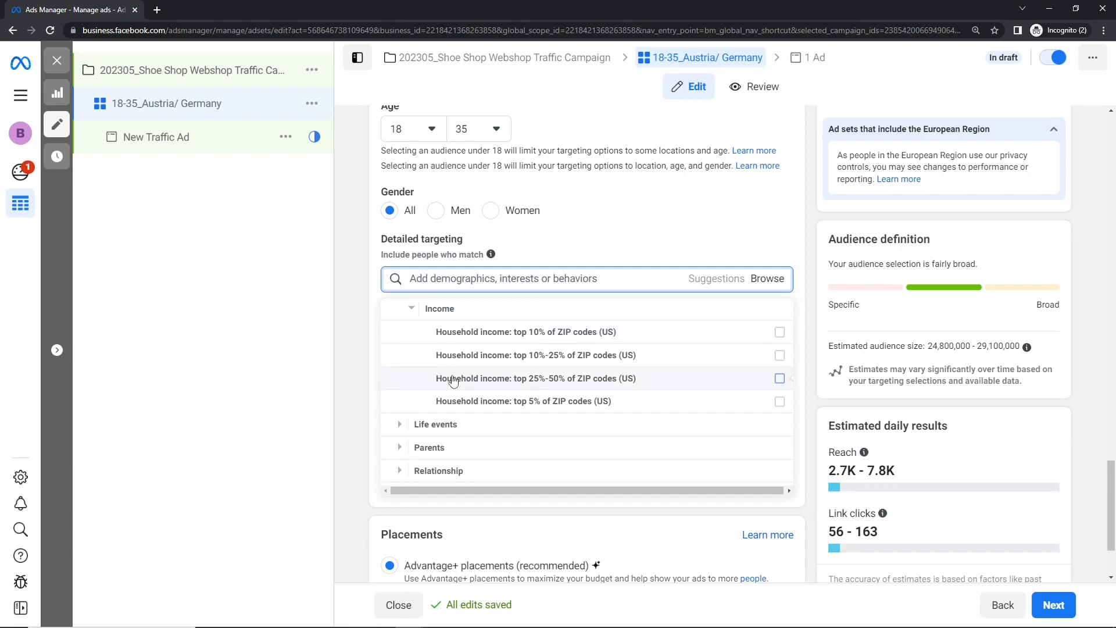
pyautogui.moveTo(454, 381)
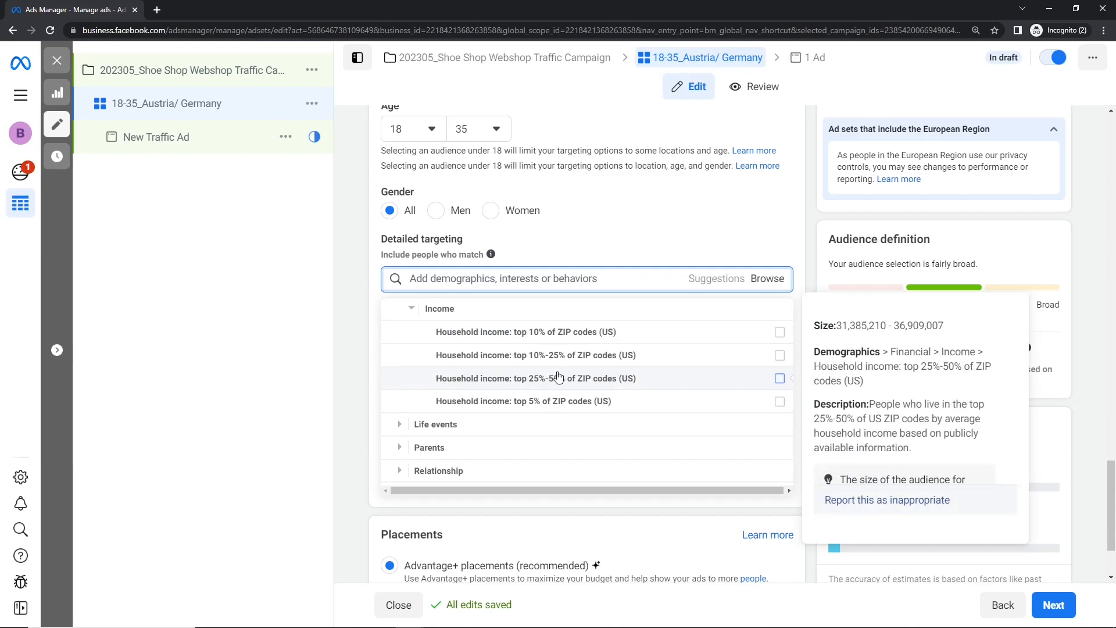
pyautogui.moveTo(574, 363)
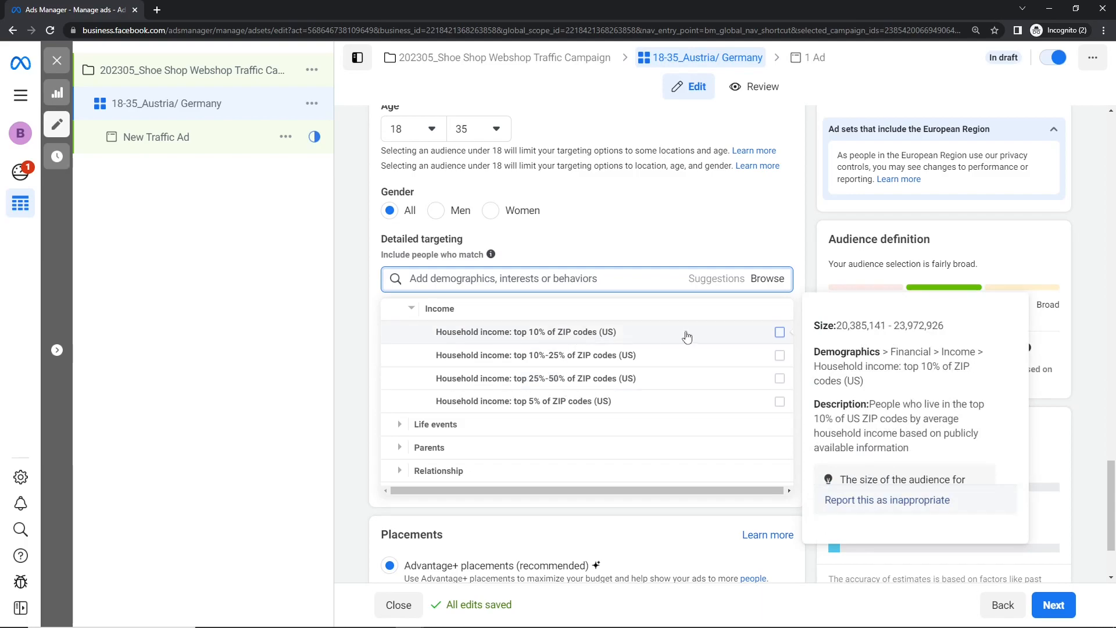
pyautogui.click(768, 336)
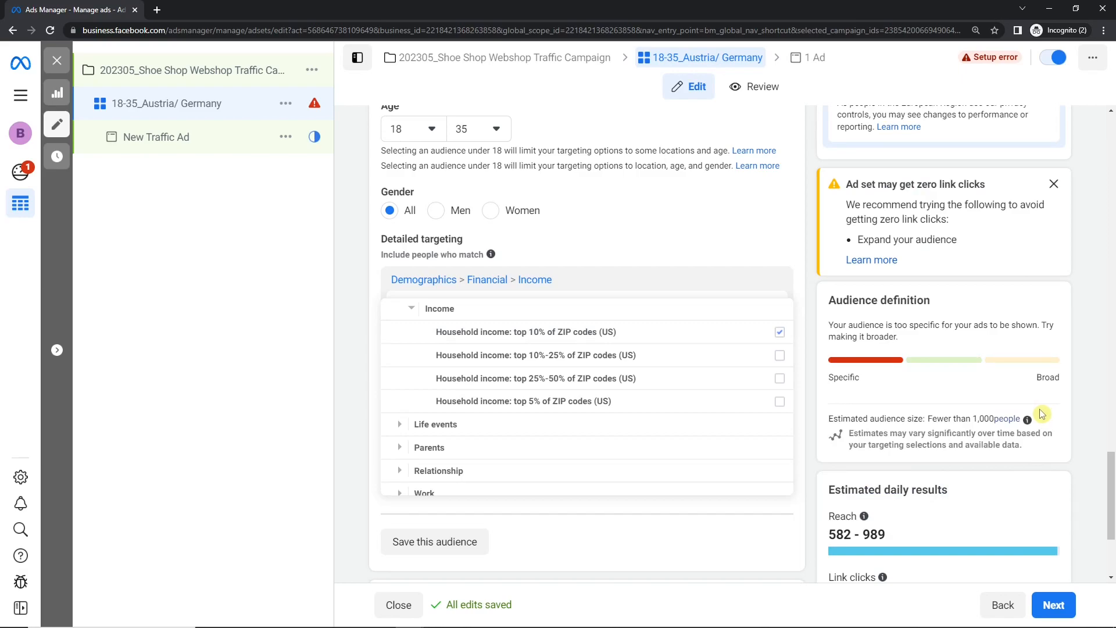
# - Deselect "Household income: top 10% of ZIP codes (US)" and collapse the Income and Financial categories
pyautogui.click(779, 332)
pyautogui.click(417, 314)
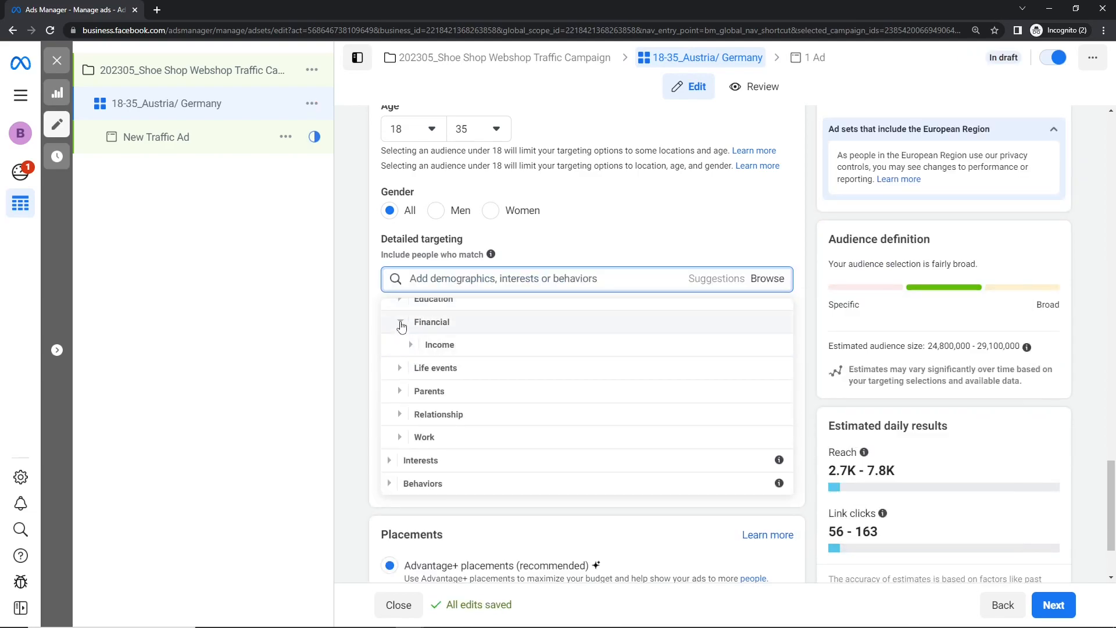
pyautogui.click(401, 324)
# - Try targeting "Away from hometown" under Demographics > Life events, check the estimated audience size, and deselect it
pyautogui.click(400, 375)
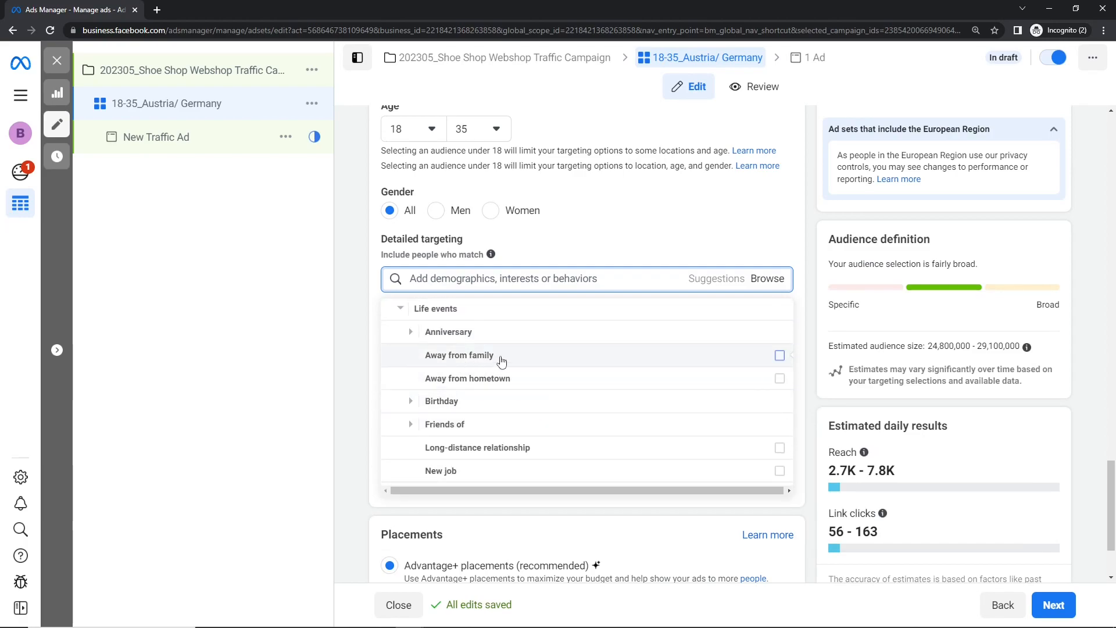
pyautogui.moveTo(510, 362)
pyautogui.moveTo(496, 381)
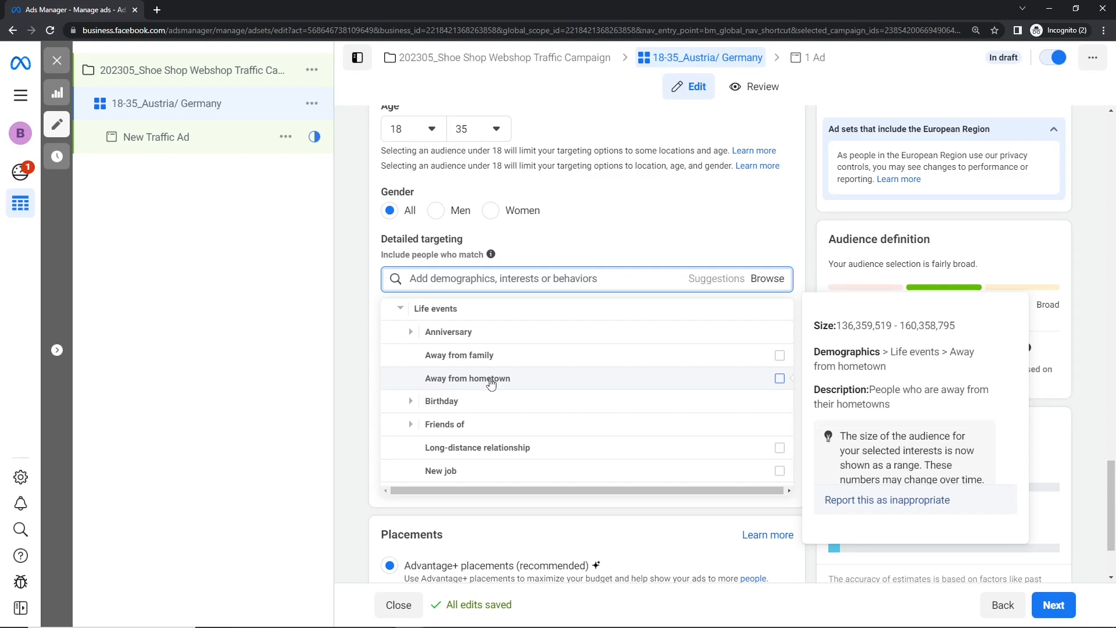
pyautogui.click(780, 378)
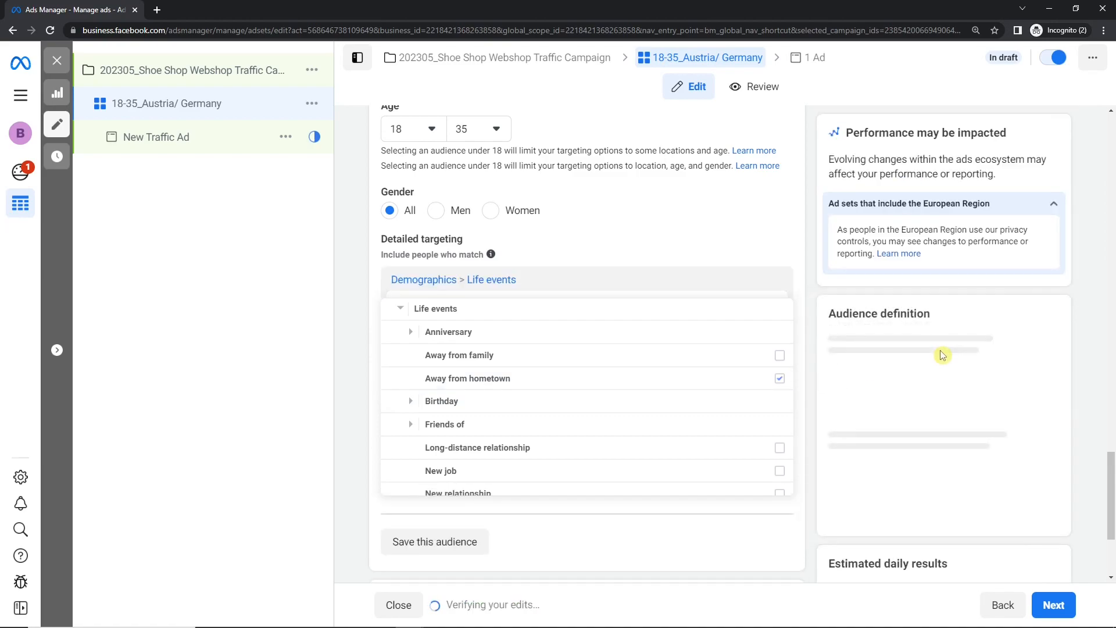
pyautogui.moveTo(675, 381)
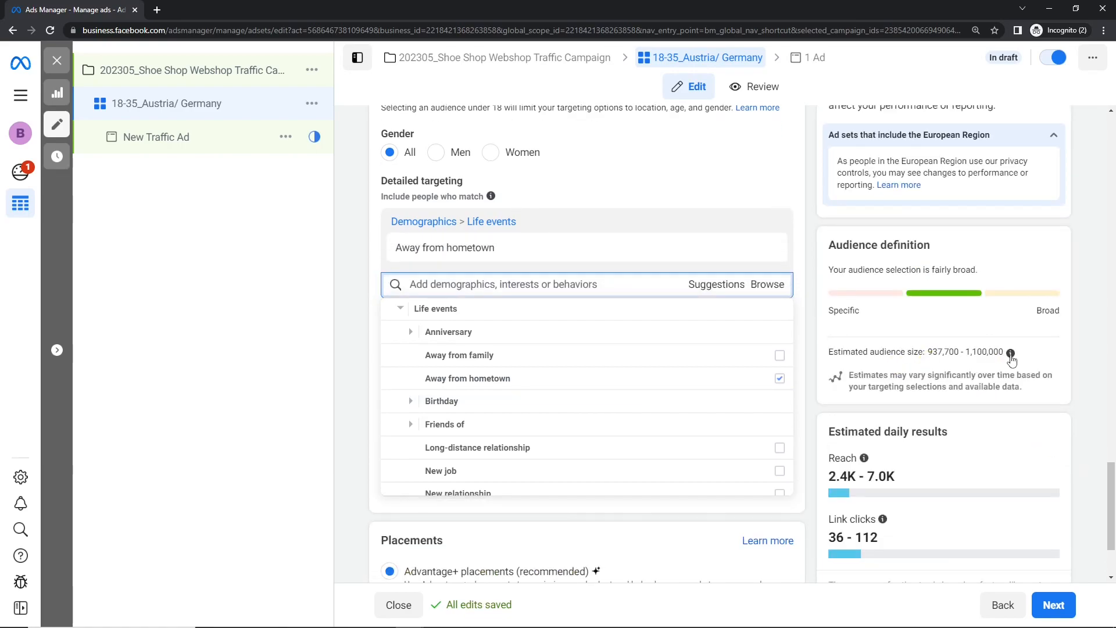
pyautogui.click(779, 379)
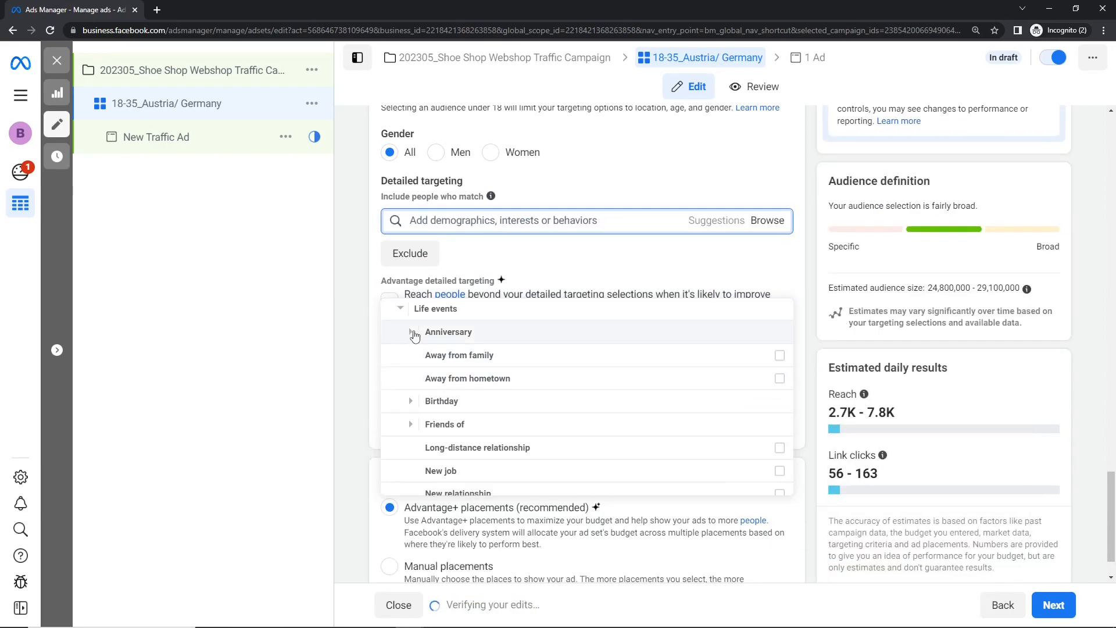
# - Review the Anniversary options within Life events, including their audience descriptions, and collapse the category
pyautogui.click(411, 332)
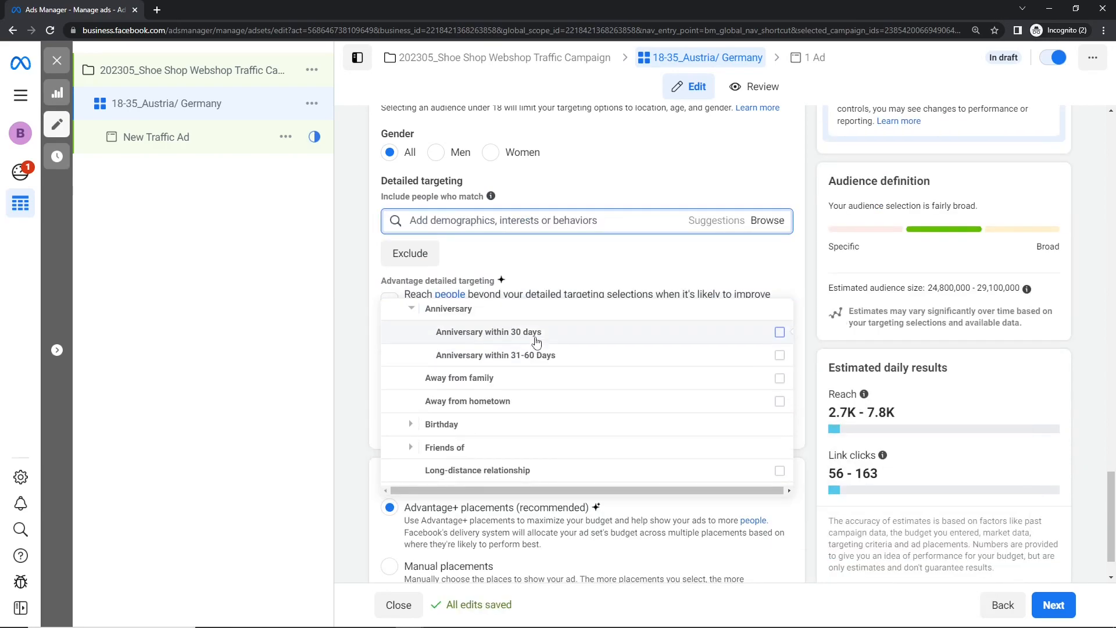
pyautogui.moveTo(540, 336)
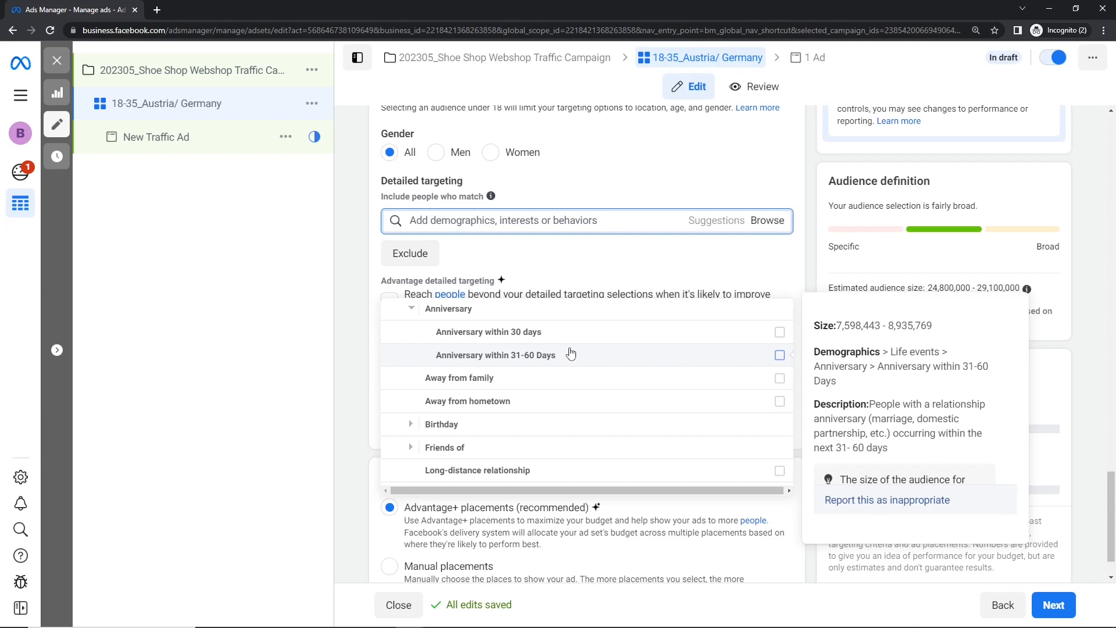
pyautogui.click(411, 309)
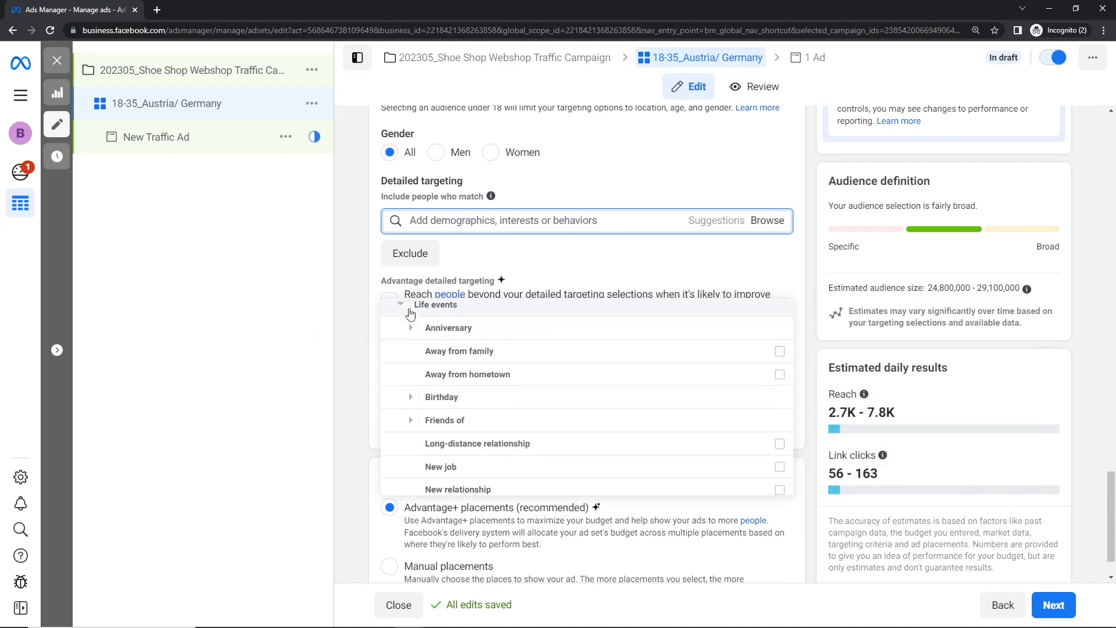
pyautogui.click(411, 332)
pyautogui.click(414, 310)
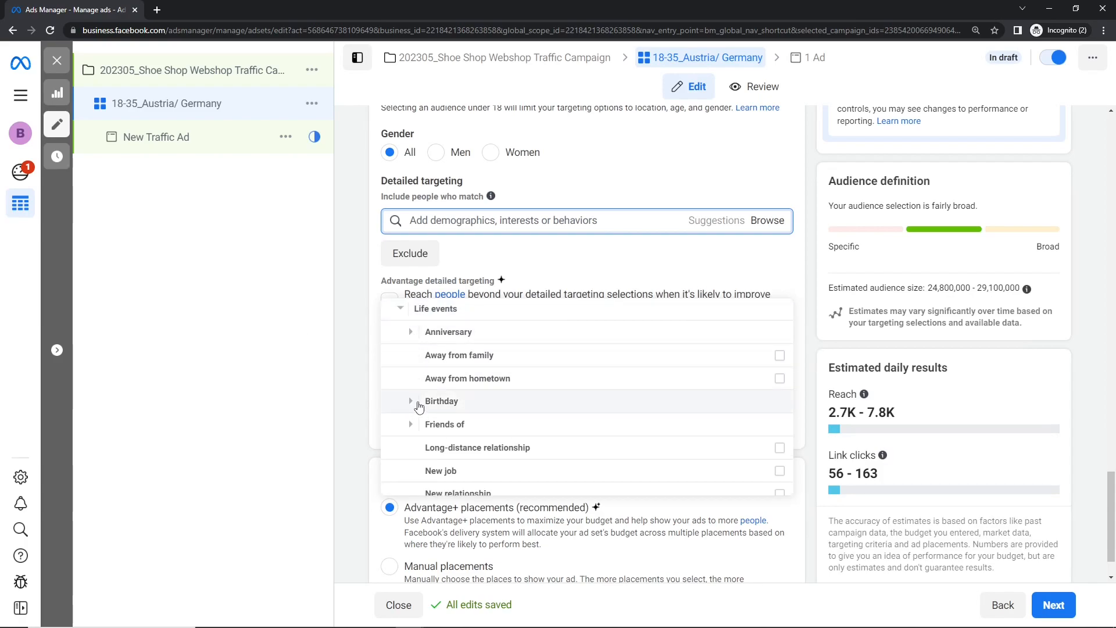
# - Review the Birthday Month options from January to December under Life events > Birthday and collapse that list
pyautogui.click(419, 407)
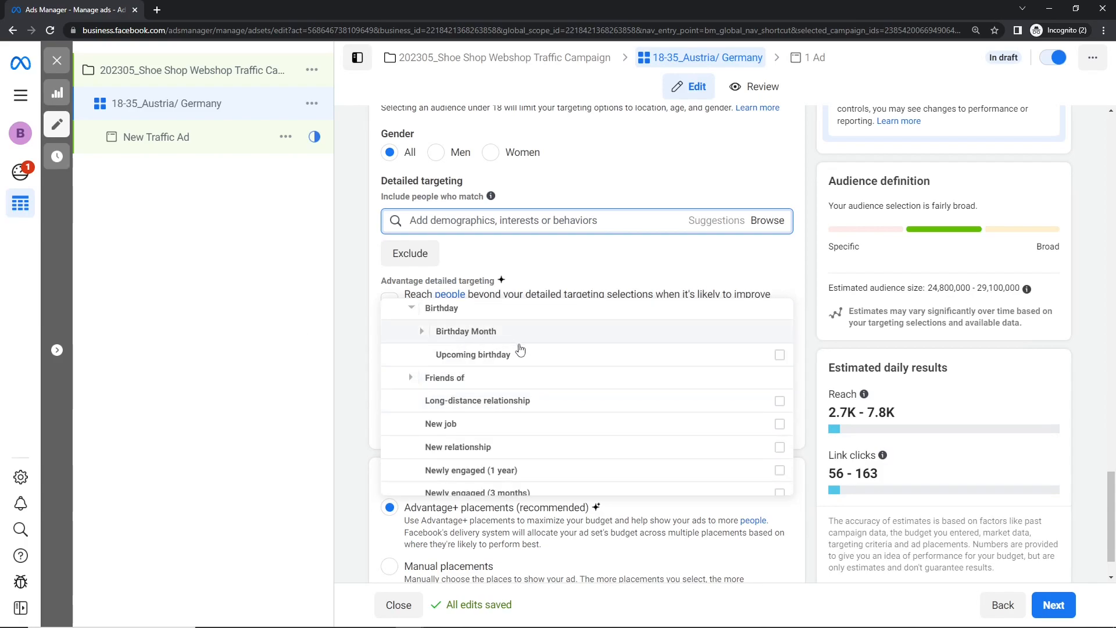
pyautogui.click(422, 331)
pyautogui.scroll(-2, 488, 376)
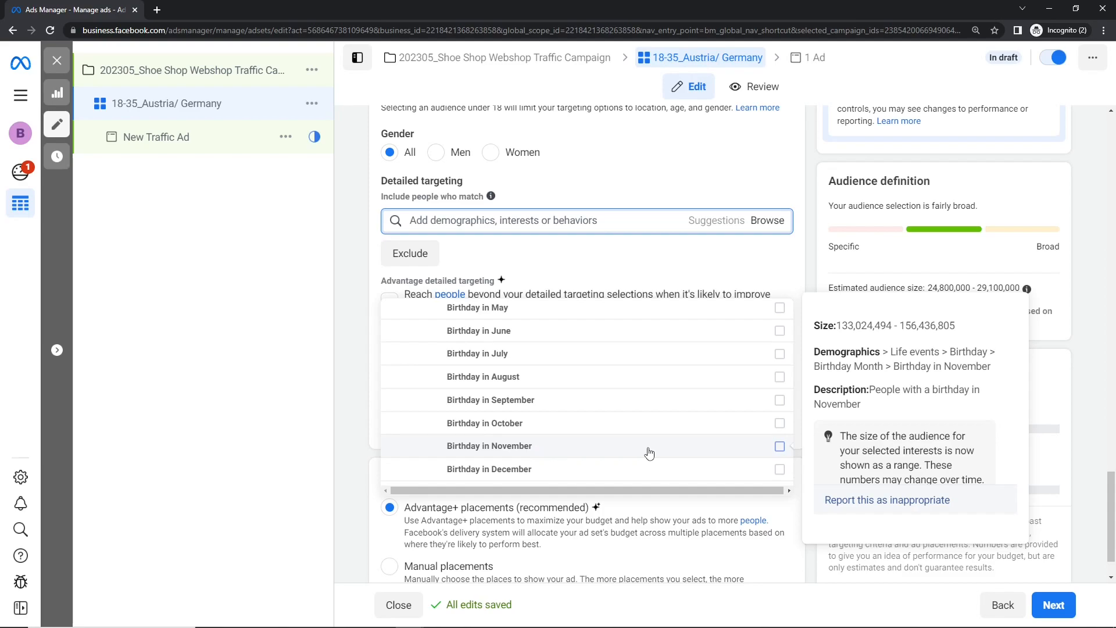
pyautogui.scroll(1, 643, 384)
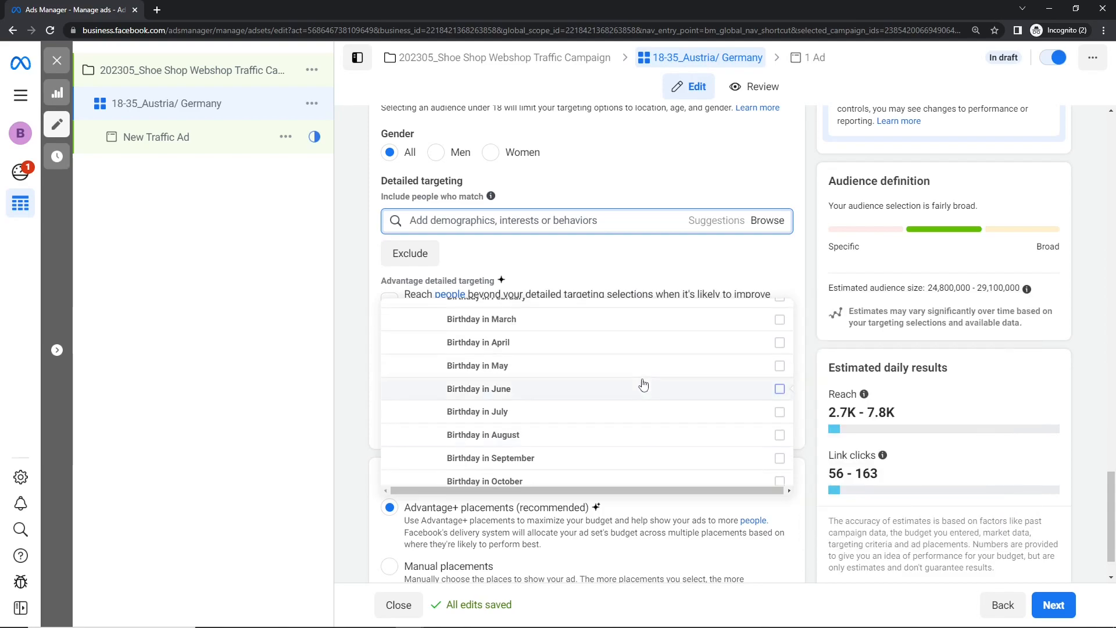
pyautogui.scroll(1, 644, 384)
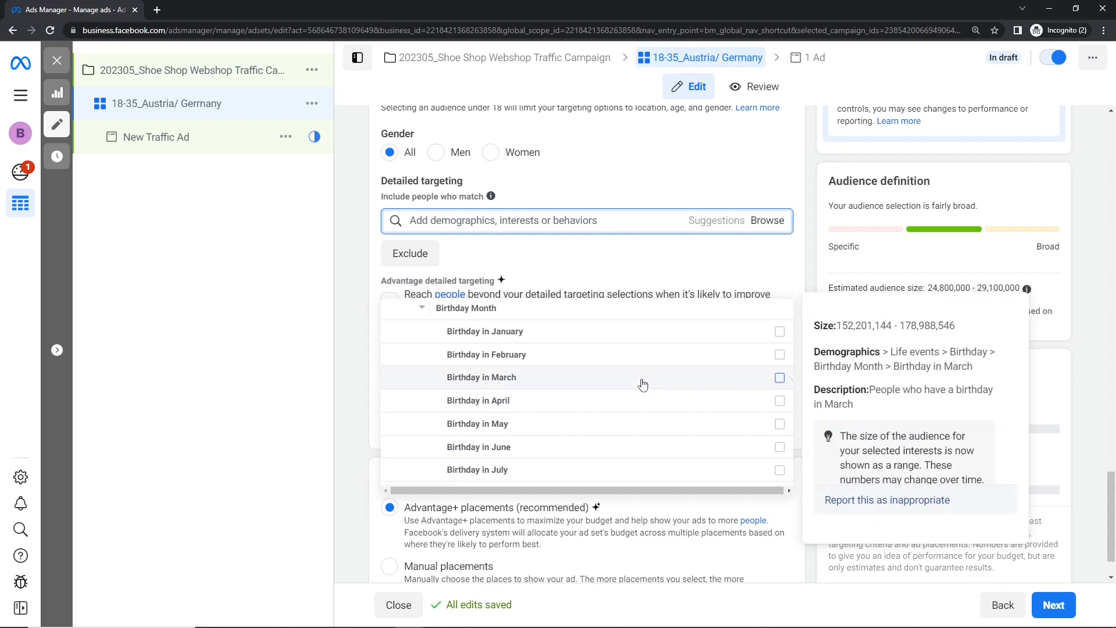
pyautogui.scroll(1, 643, 384)
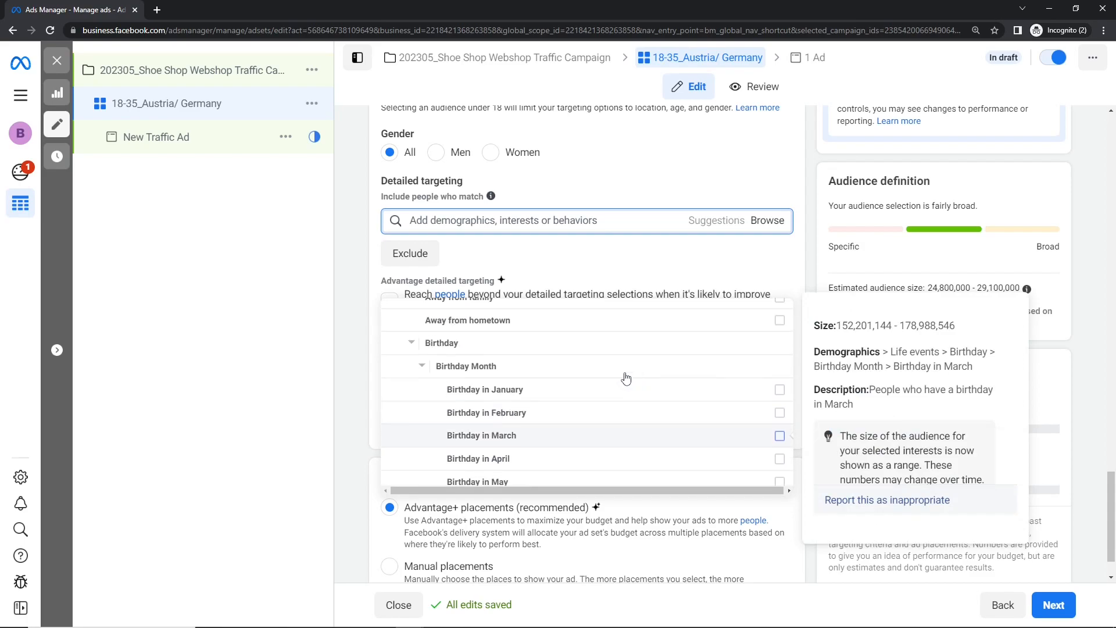
pyautogui.click(422, 367)
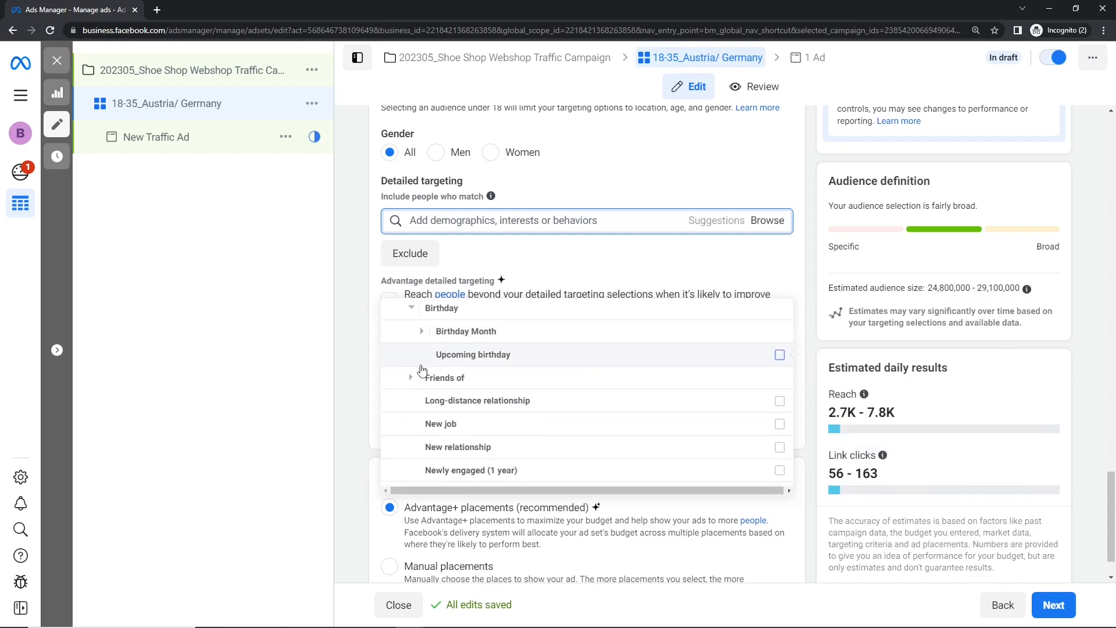
# - Try targeting "Upcoming birthday", deselect it, and view its audience size and description
pyautogui.click(779, 354)
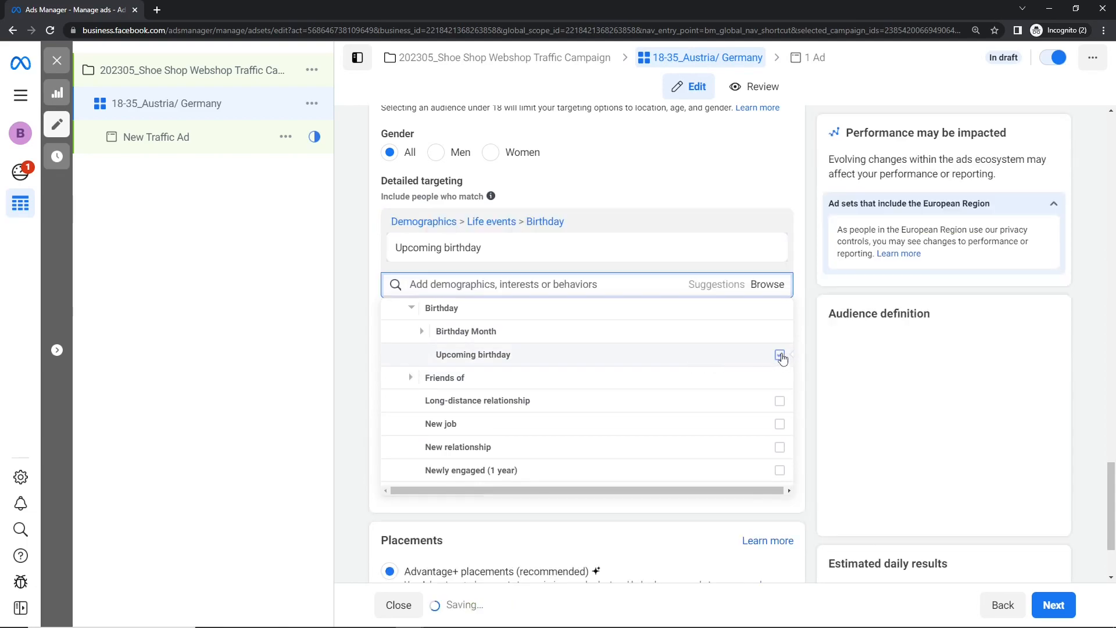
pyautogui.click(779, 354)
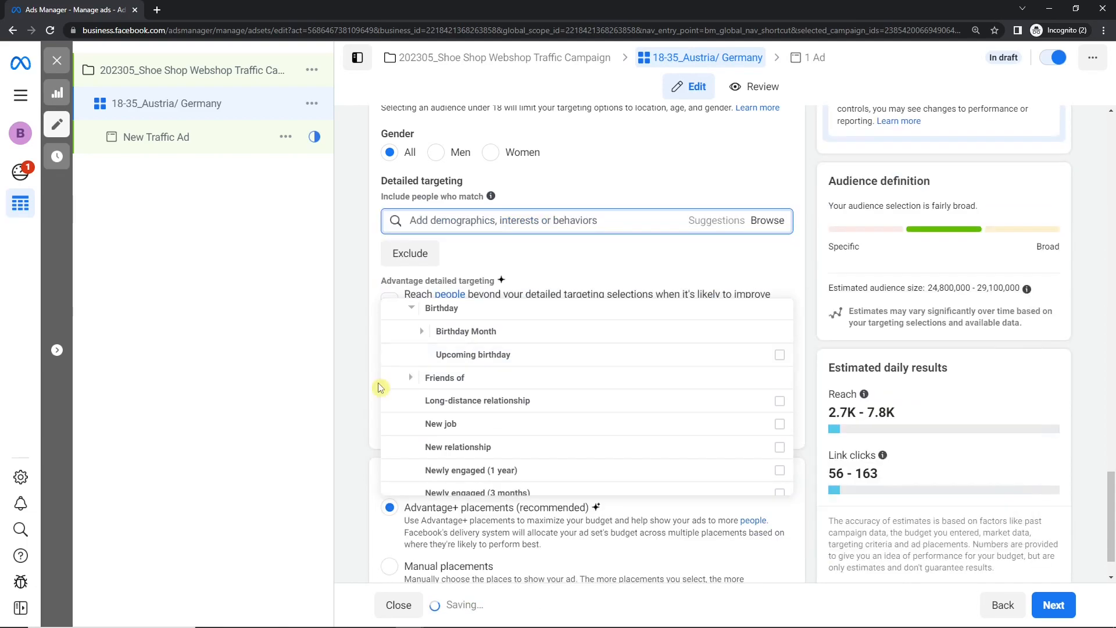
pyautogui.moveTo(480, 372)
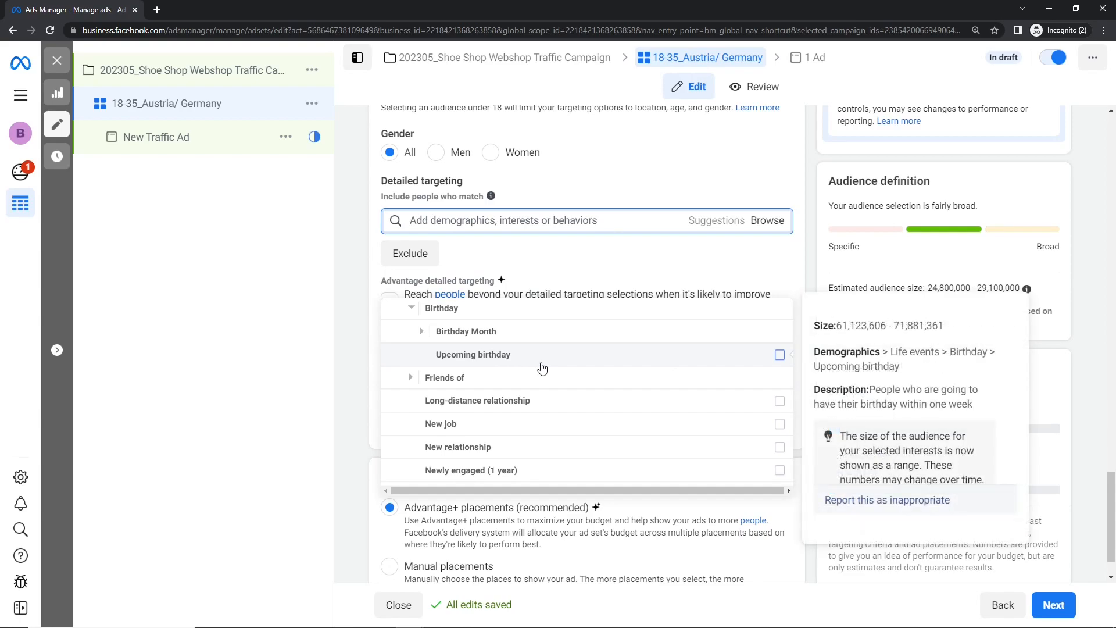
# - Review the "Friends of" options and the remaining life events, such as the newly engaged and newlywed ones
pyautogui.click(411, 378)
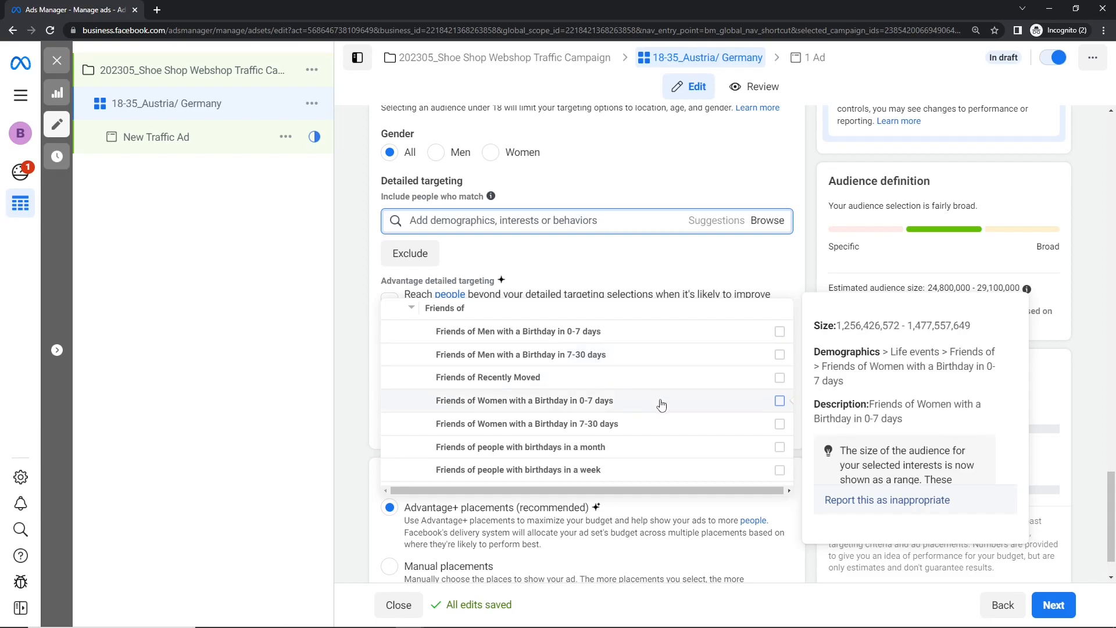
pyautogui.scroll(-1, 661, 406)
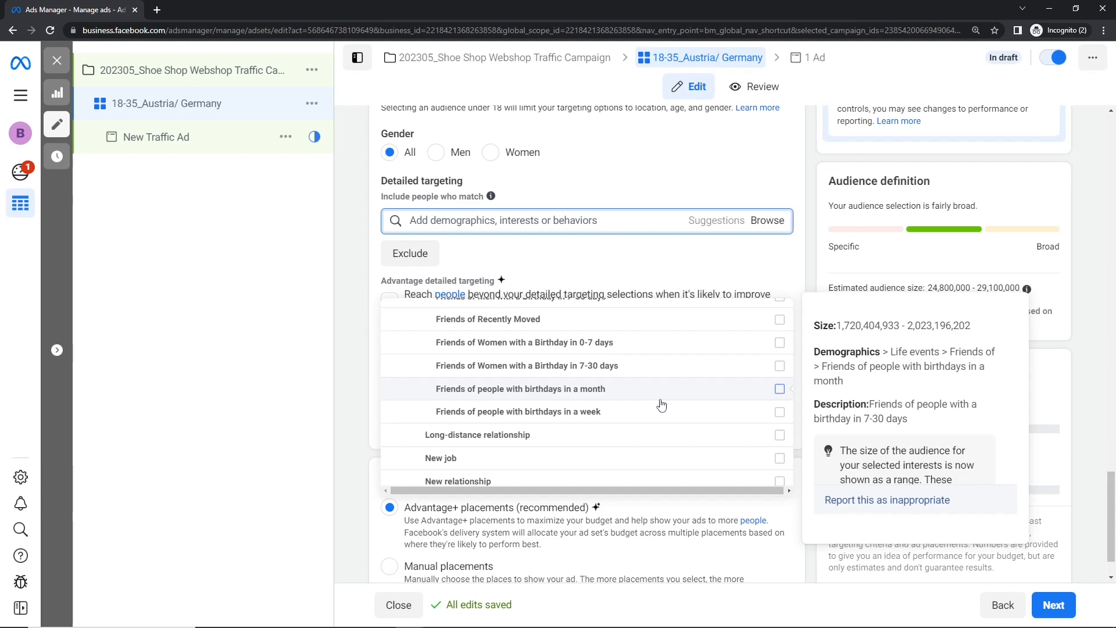
pyautogui.scroll(-1, 661, 406)
pyautogui.scroll(3, 416, 372)
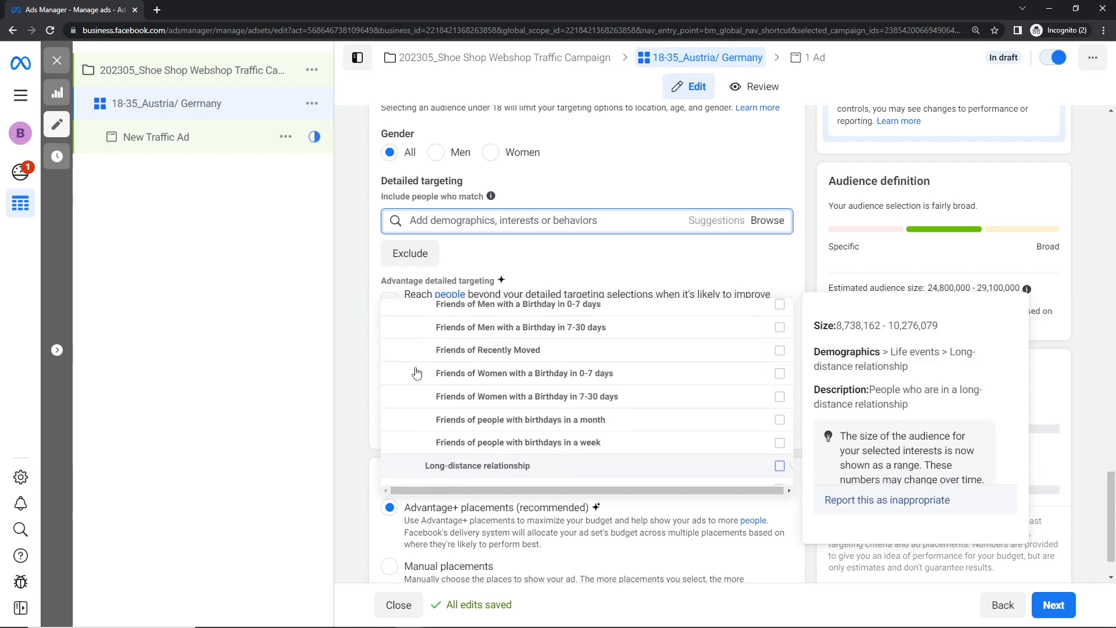
pyautogui.click(412, 360)
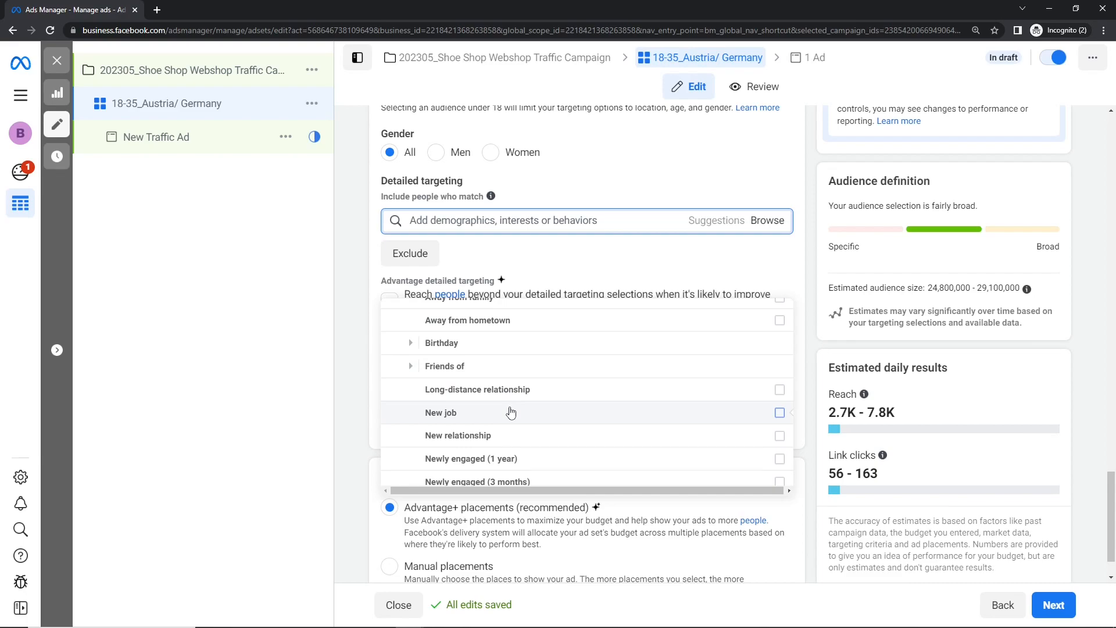
pyautogui.scroll(-3, 511, 413)
pyautogui.moveTo(532, 366)
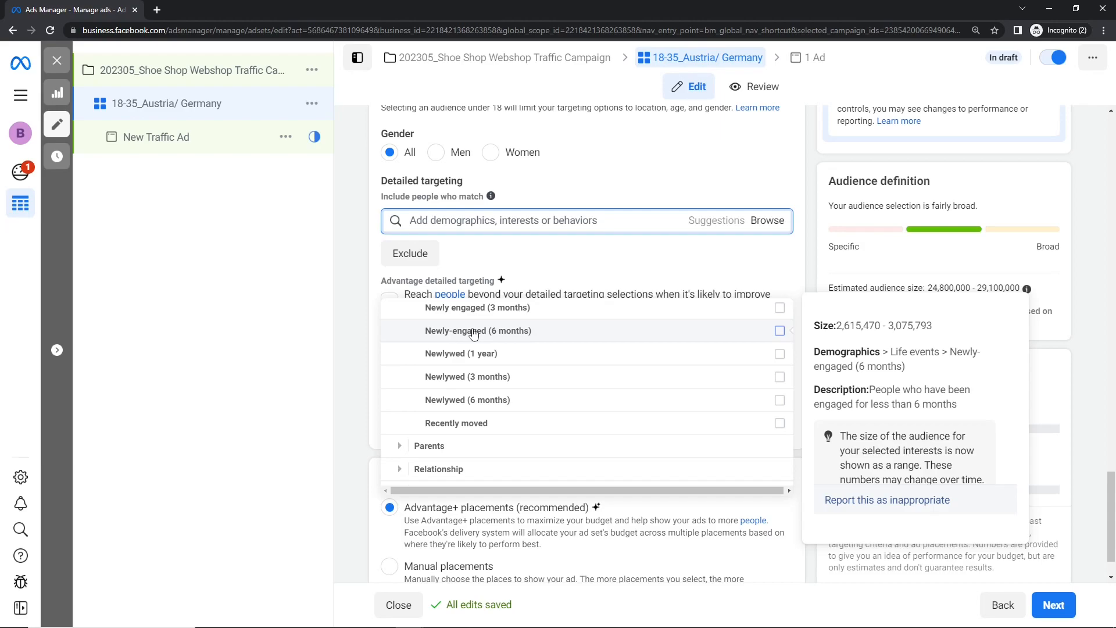
# - Review the Demographics > Parents > All parents options by children's age and collapse the list
pyautogui.click(399, 447)
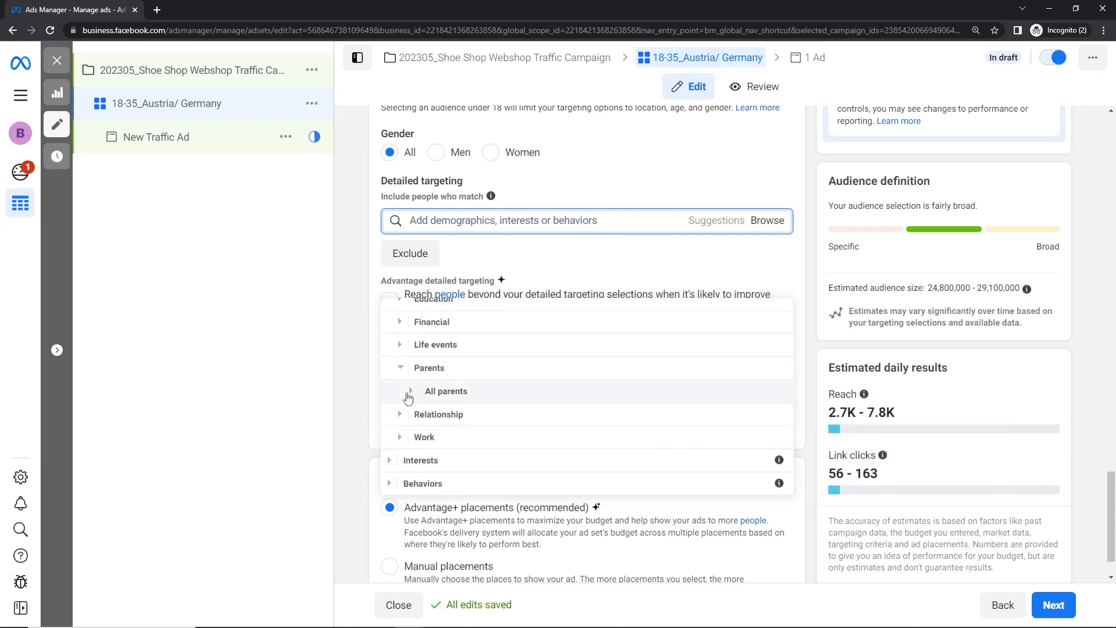
pyautogui.click(409, 391)
pyautogui.moveTo(408, 397)
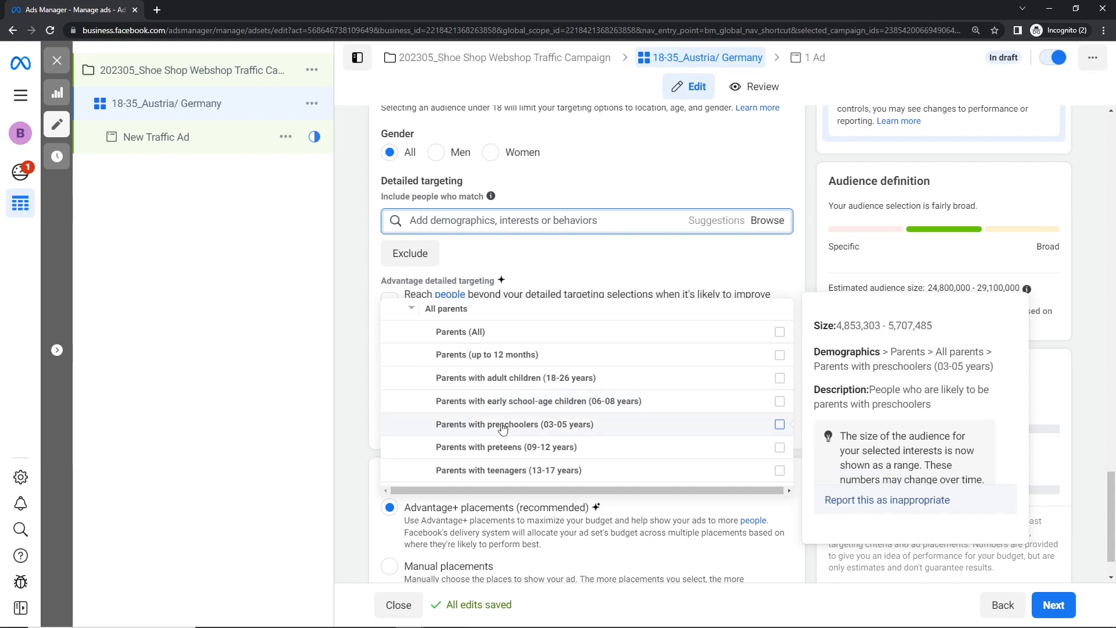
pyautogui.click(413, 311)
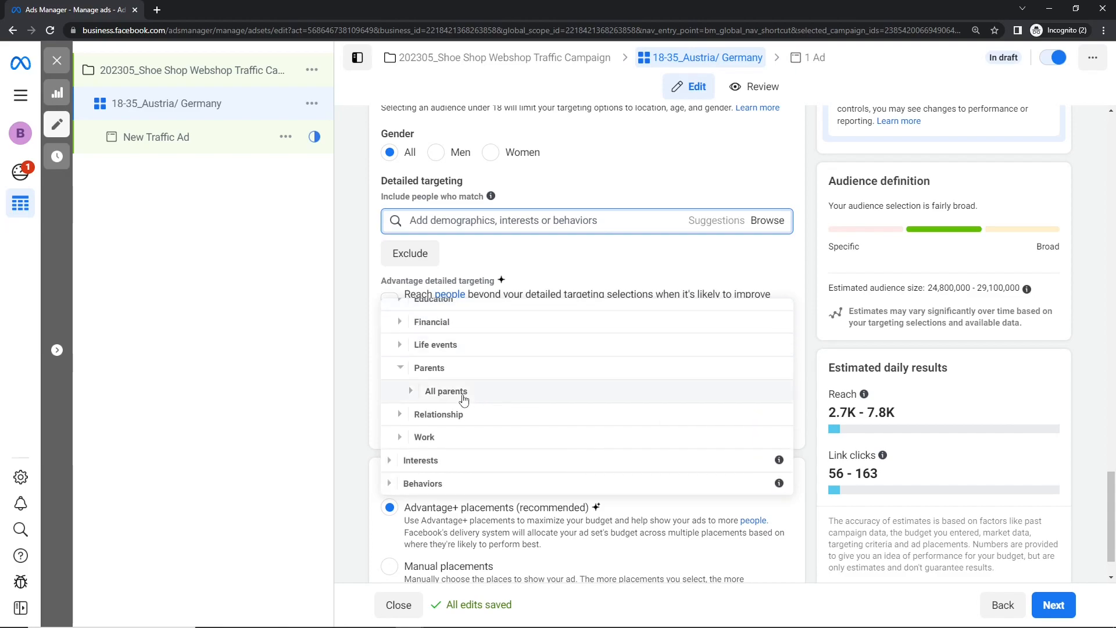
# - Review the Relationship status options under Demographics > Relationship and collapse the category
pyautogui.click(402, 416)
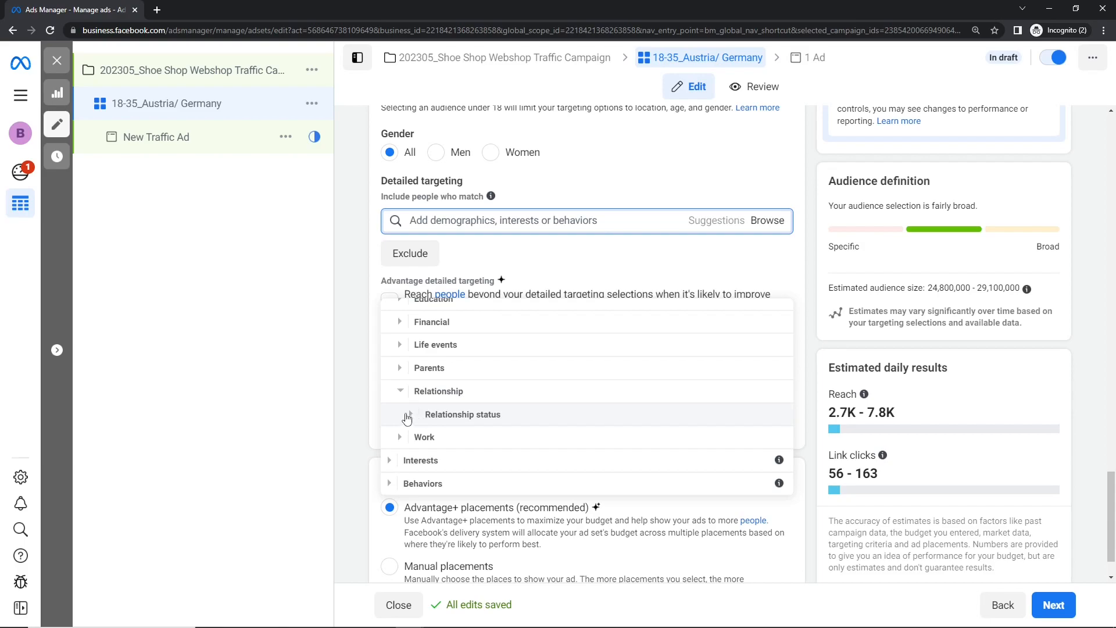
pyautogui.click(409, 414)
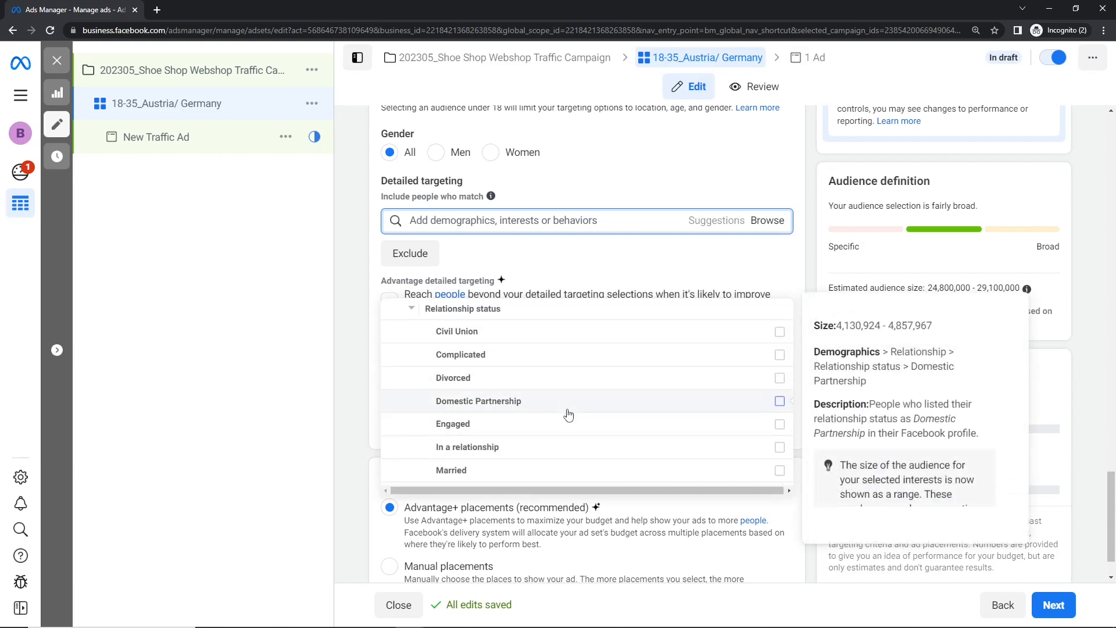
pyautogui.click(418, 309)
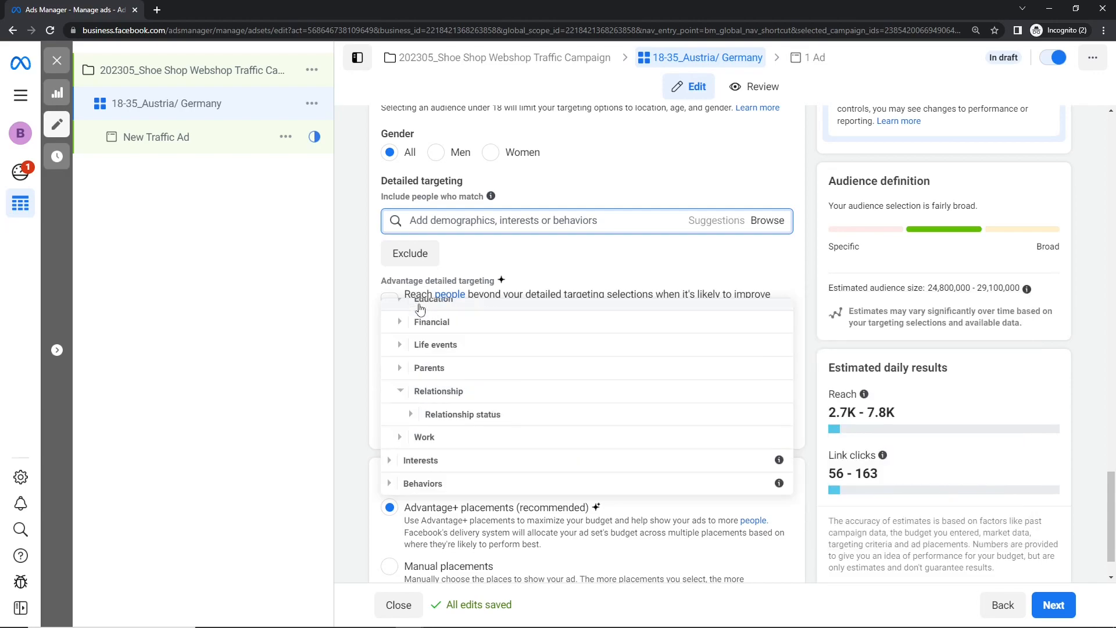
pyautogui.click(401, 441)
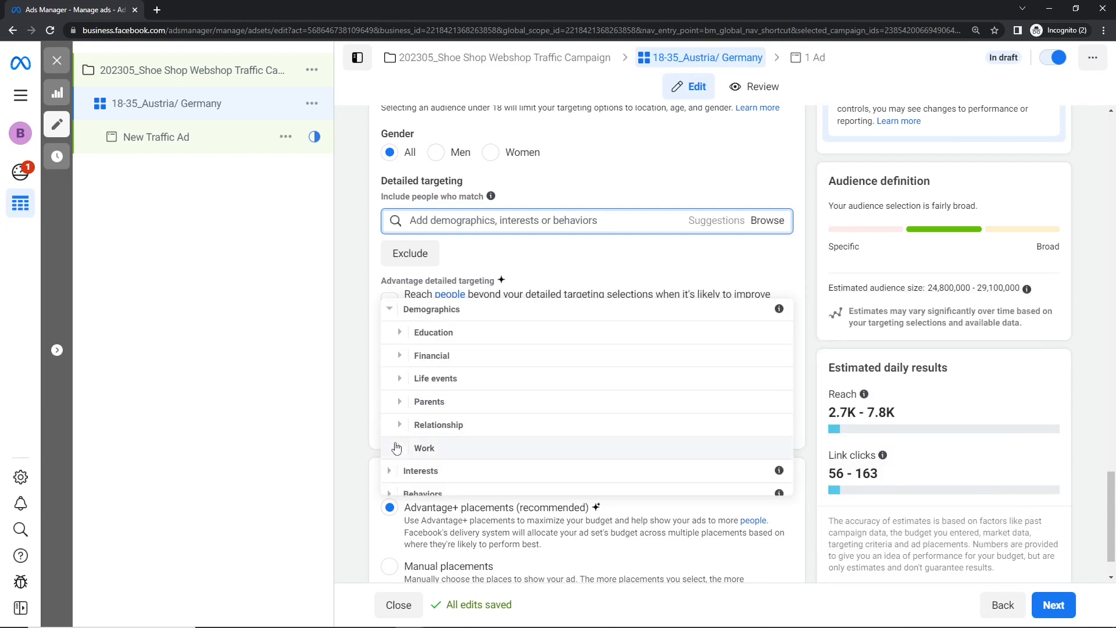
# - Search the Work > Employers demographics for "microsoft" and add "Microsoft Certified Professional" to the detailed targeting
pyautogui.click(399, 453)
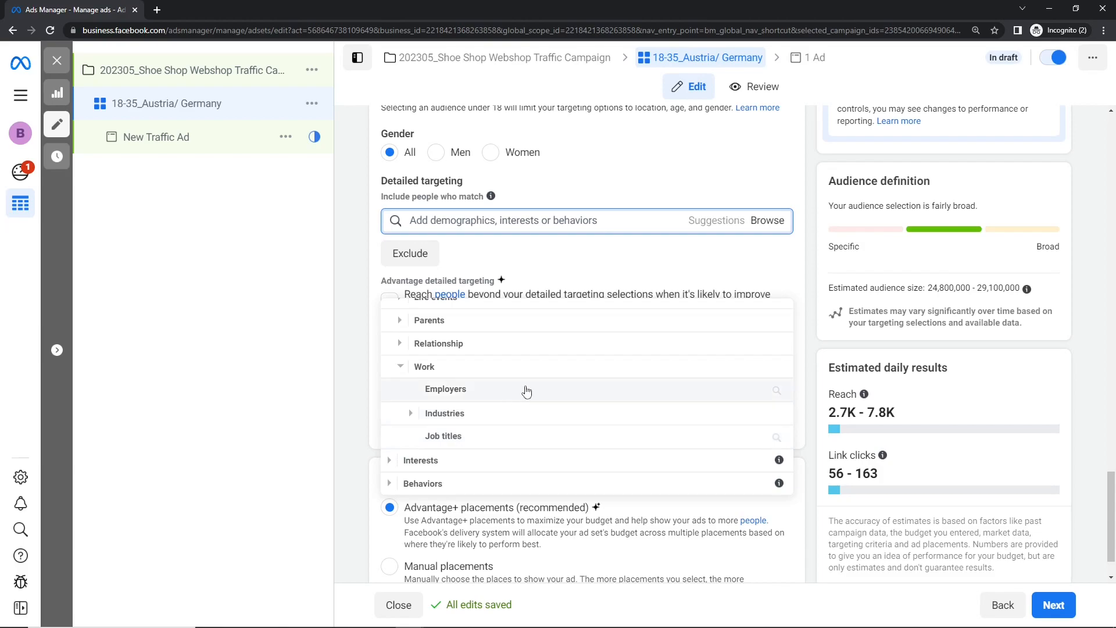
pyautogui.click(413, 414)
pyautogui.scroll(2, 417, 419)
pyautogui.click(469, 348)
pyautogui.write('f')
pyautogui.click(488, 317)
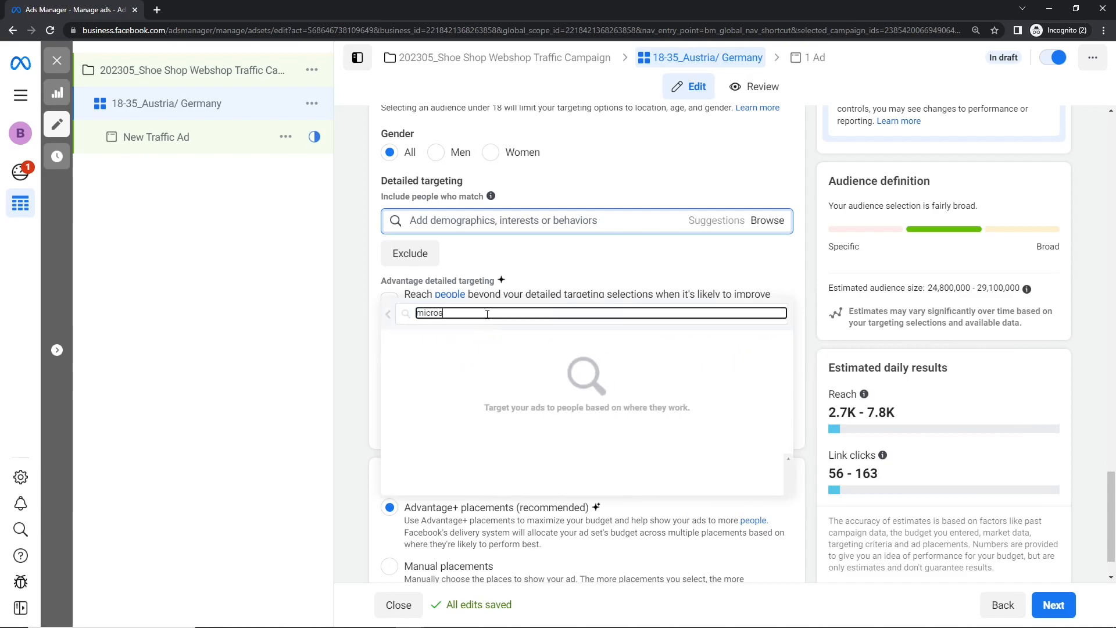
pyautogui.write('to')
pyautogui.press('BackSpace')
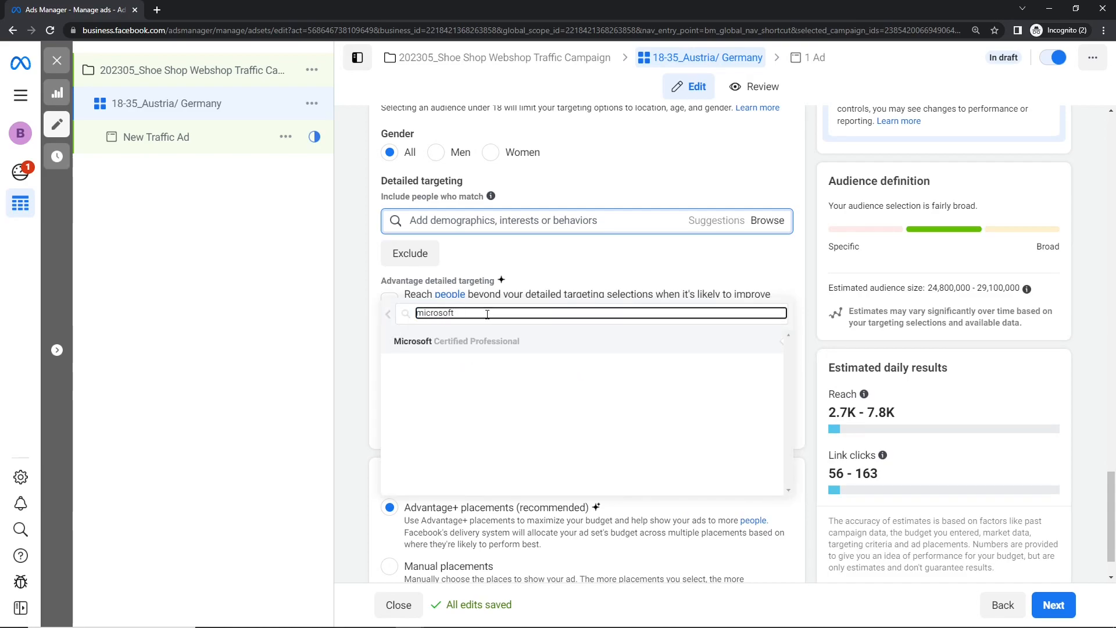
pyautogui.click(479, 344)
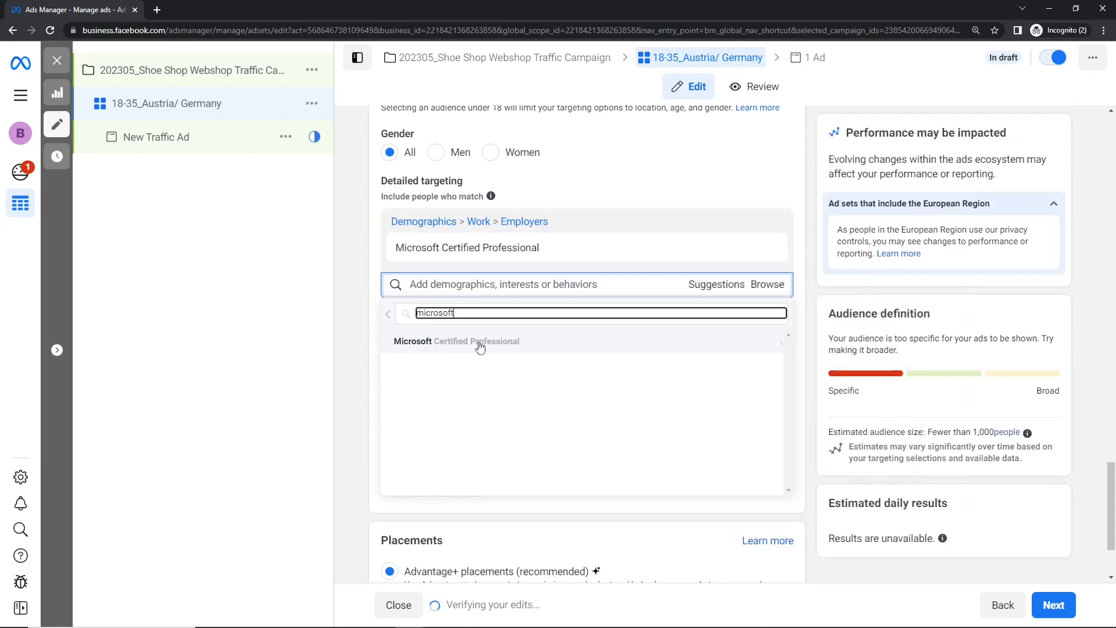
# - Return from the employer search and look over the Industries options under Demographics > Work
pyautogui.click(388, 318)
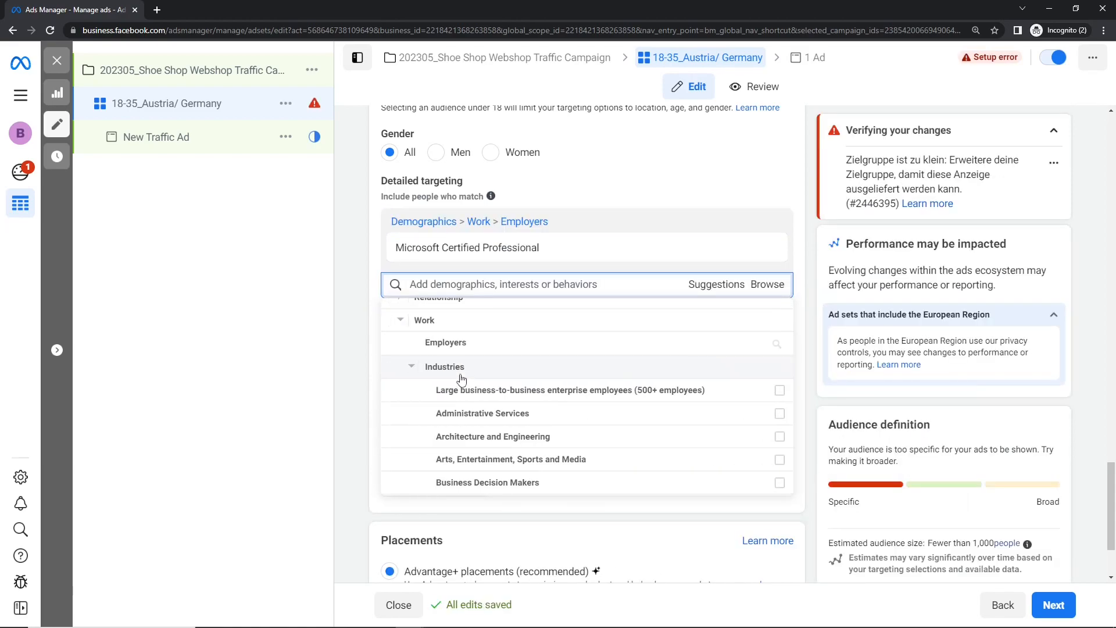
pyautogui.scroll(-8, 462, 379)
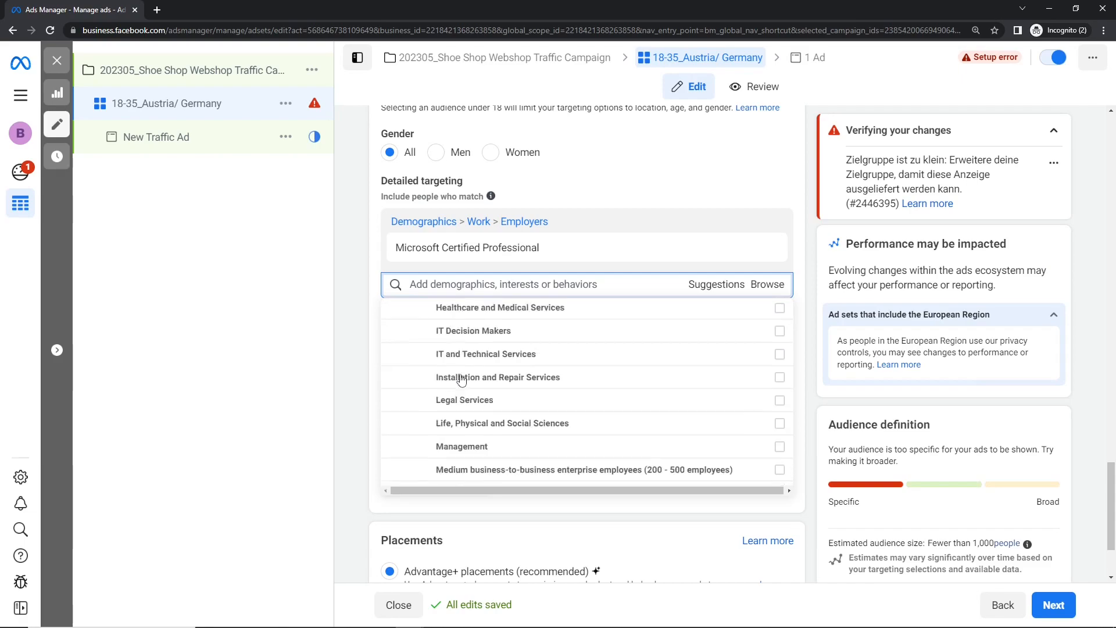
pyautogui.scroll(6, 462, 379)
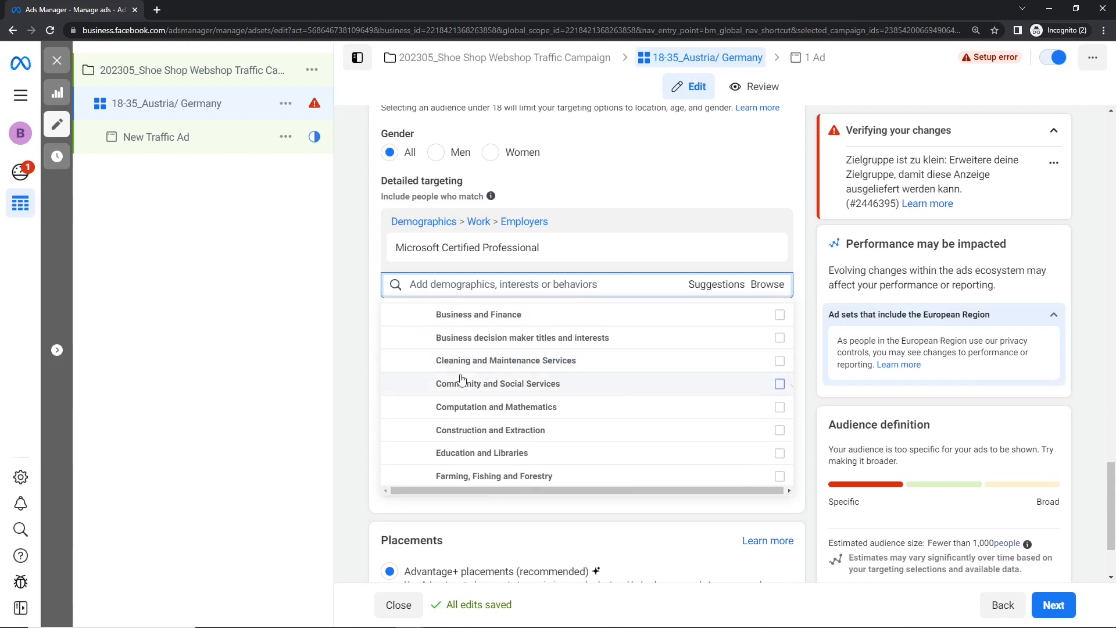
pyautogui.scroll(4, 463, 380)
pyautogui.scroll(-1, 462, 383)
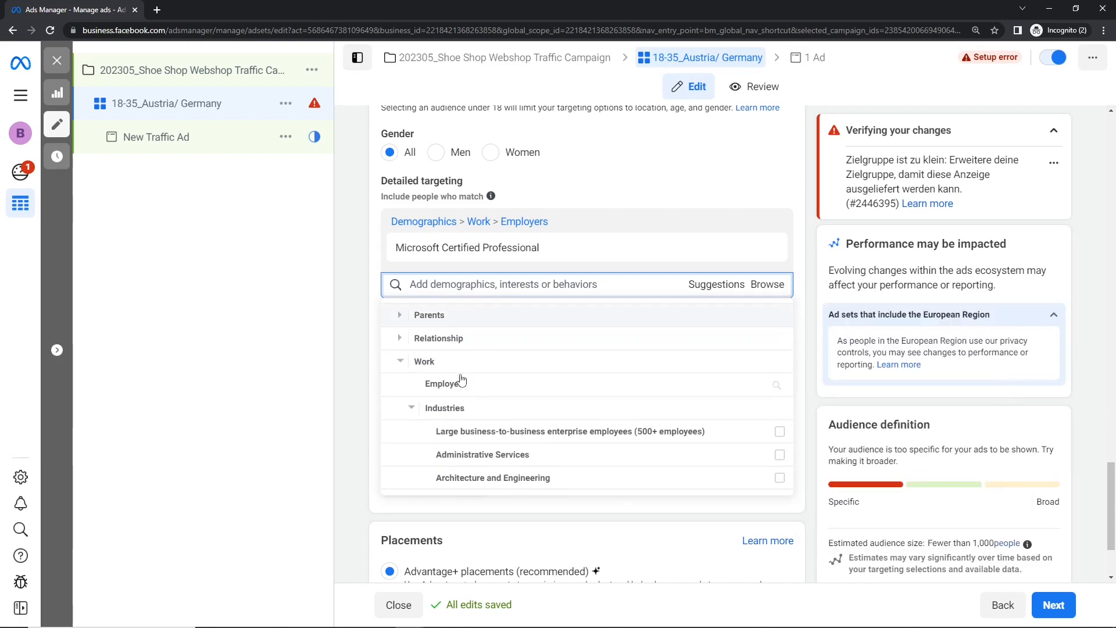
# - Remove the "Microsoft Certified Professional" employer from the detailed targeting
pyautogui.click(462, 387)
pyautogui.click(393, 319)
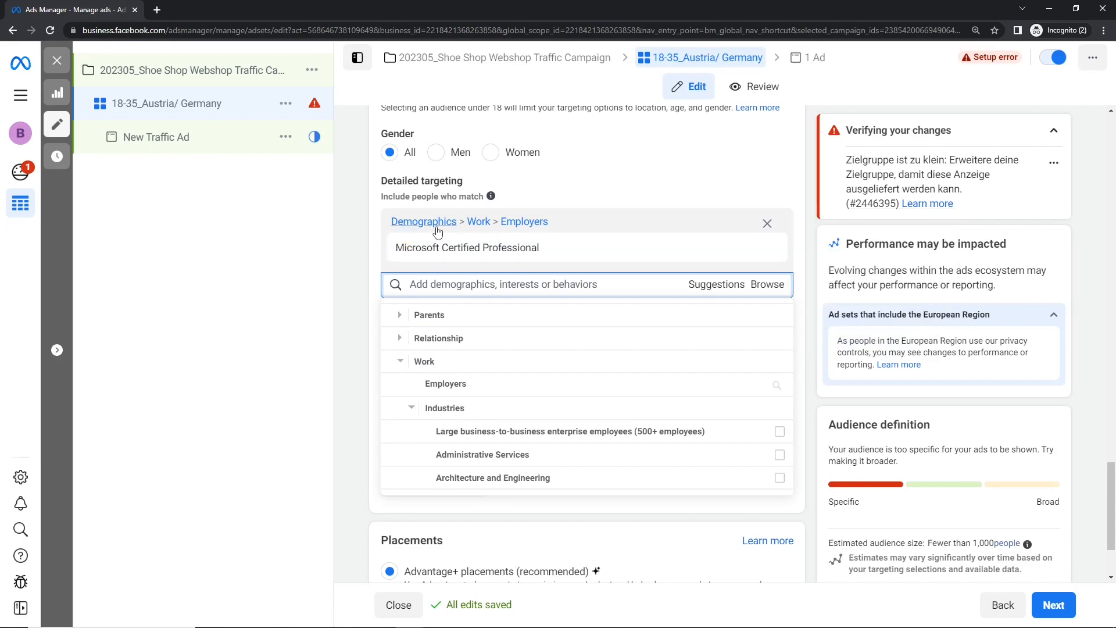
pyautogui.moveTo(491, 241)
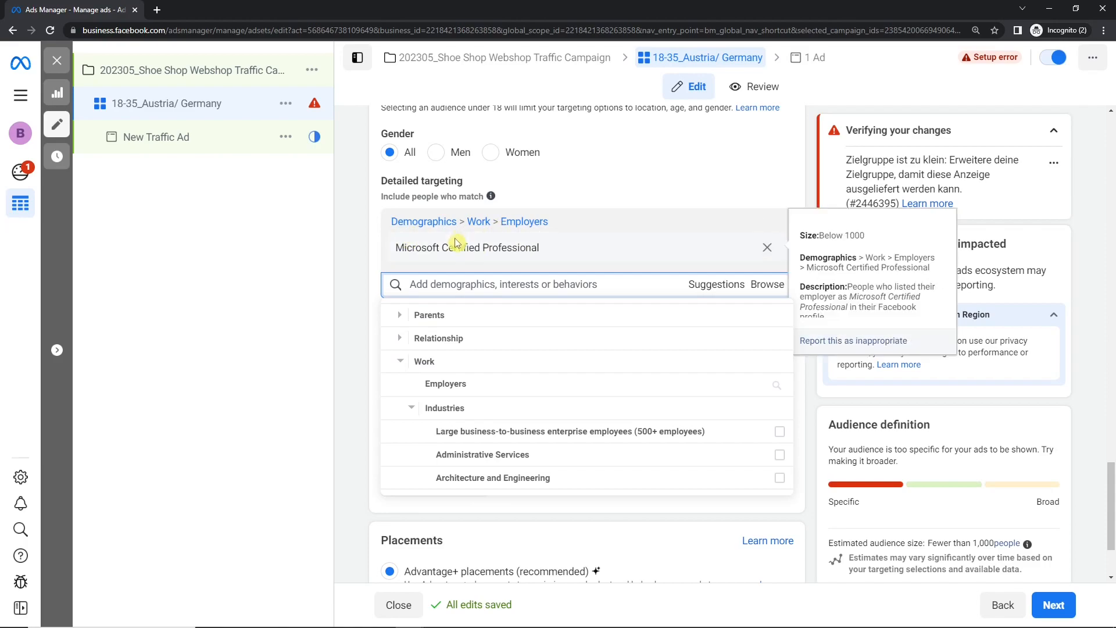
pyautogui.click(768, 248)
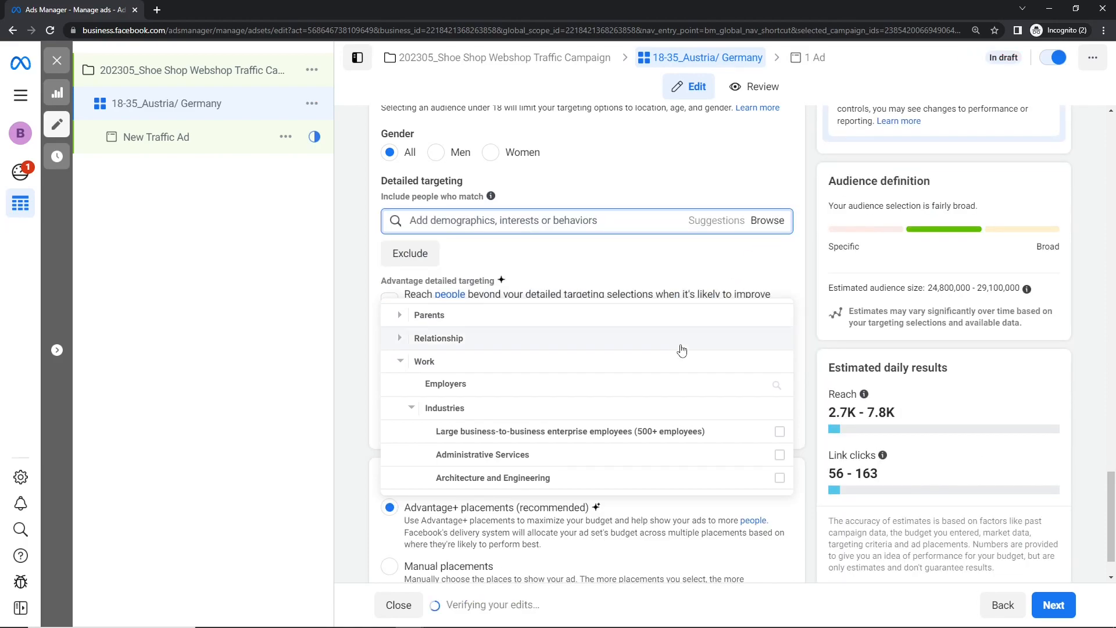
# - Review the full Work > Industries list, including IT Decision Makers and the small business-to-business enterprise employees option
pyautogui.scroll(-1, 682, 350)
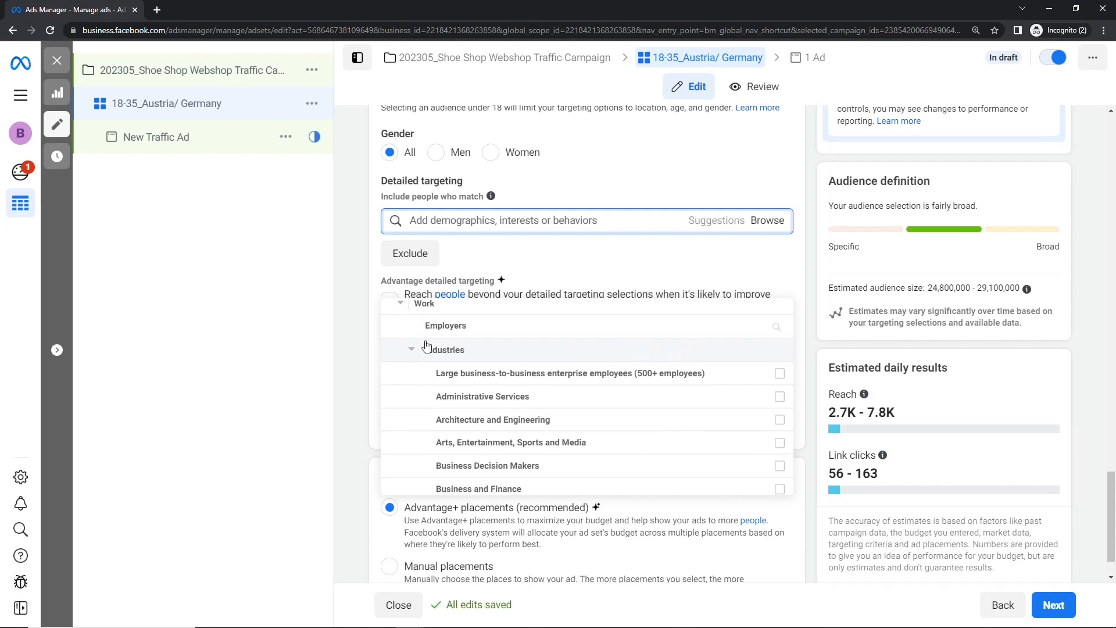
pyautogui.scroll(-1, 426, 346)
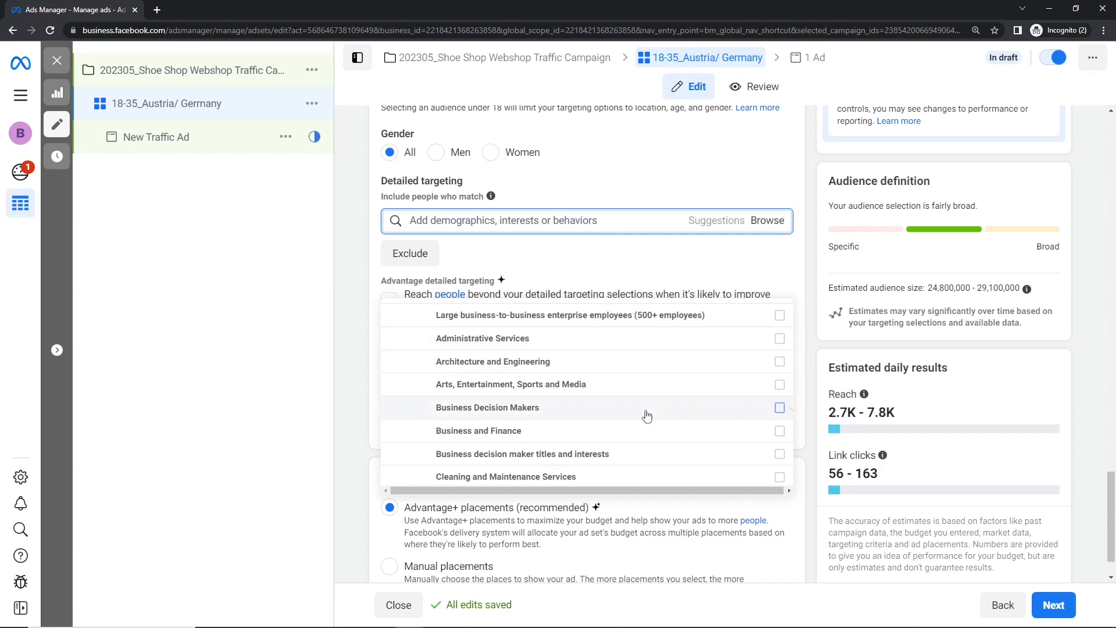
pyautogui.scroll(-2, 645, 414)
pyautogui.moveTo(650, 411)
pyautogui.scroll(-3, 650, 411)
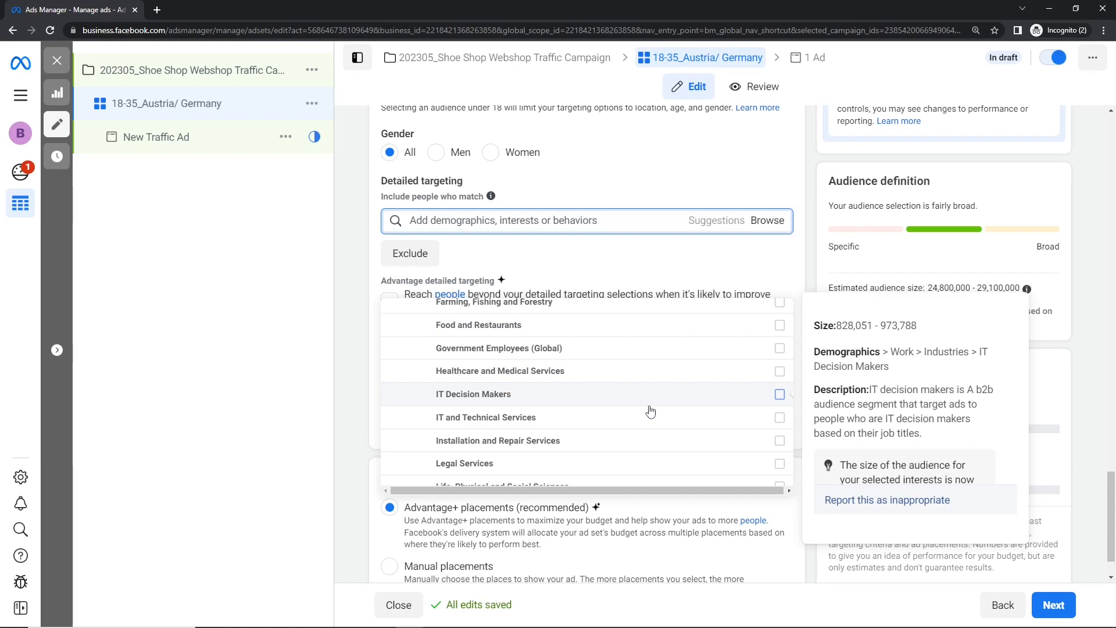
pyautogui.scroll(-3, 650, 411)
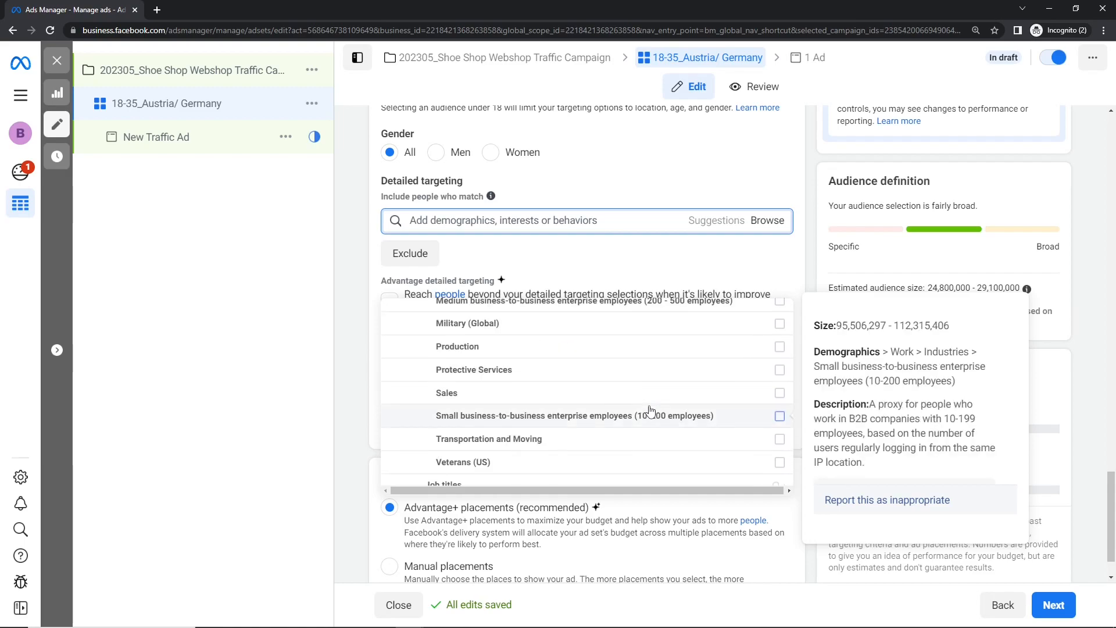
pyautogui.scroll(-2, 641, 399)
pyautogui.scroll(5, 640, 399)
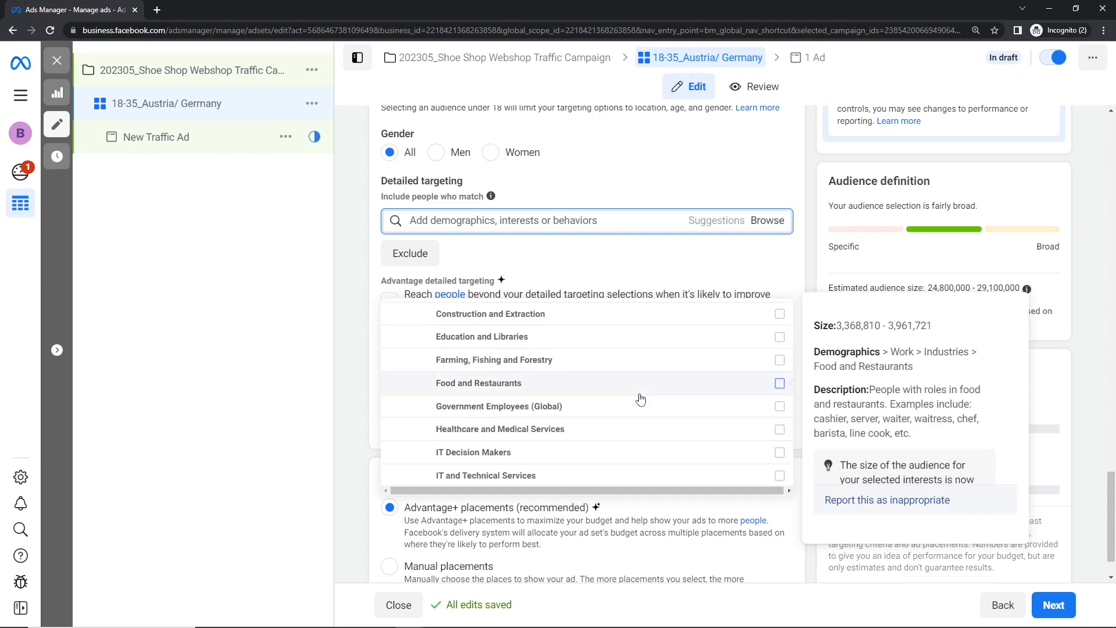
# - Search the detailed targeting for "marketing" and review the suggested interests, job titles and employers
pyautogui.click(449, 219)
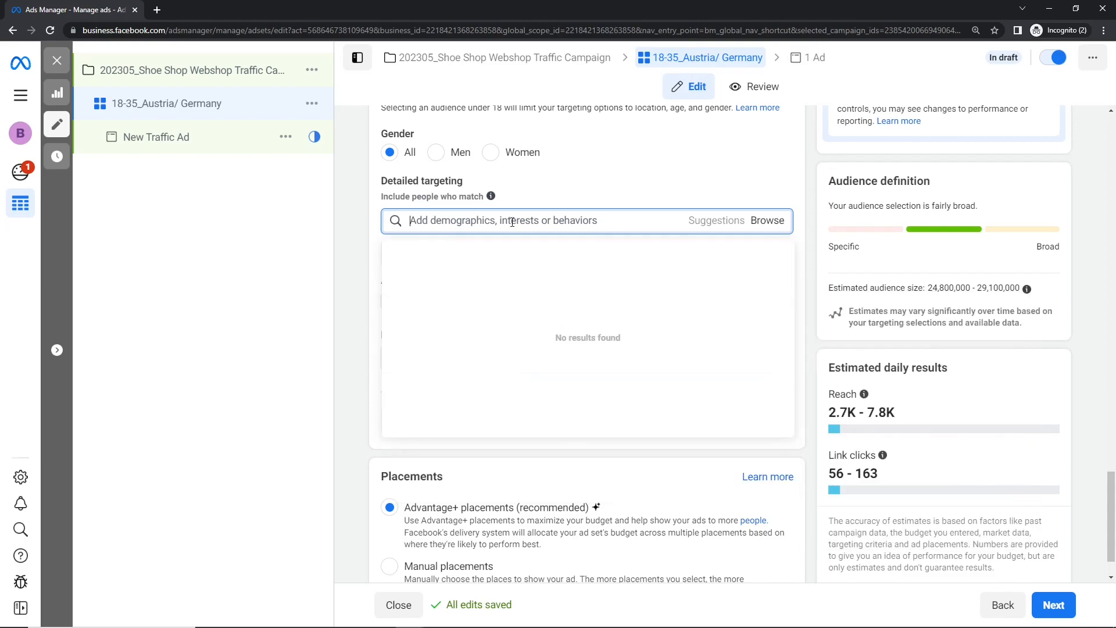
pyautogui.write('marketing')
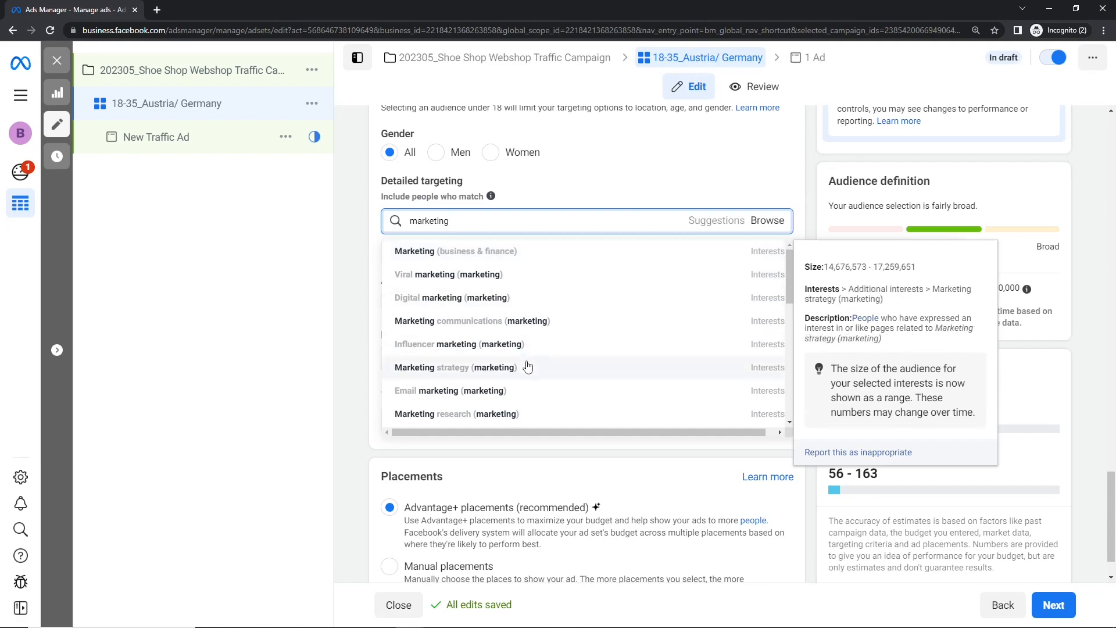
pyautogui.scroll(-2, 528, 368)
pyautogui.scroll(-3, 527, 368)
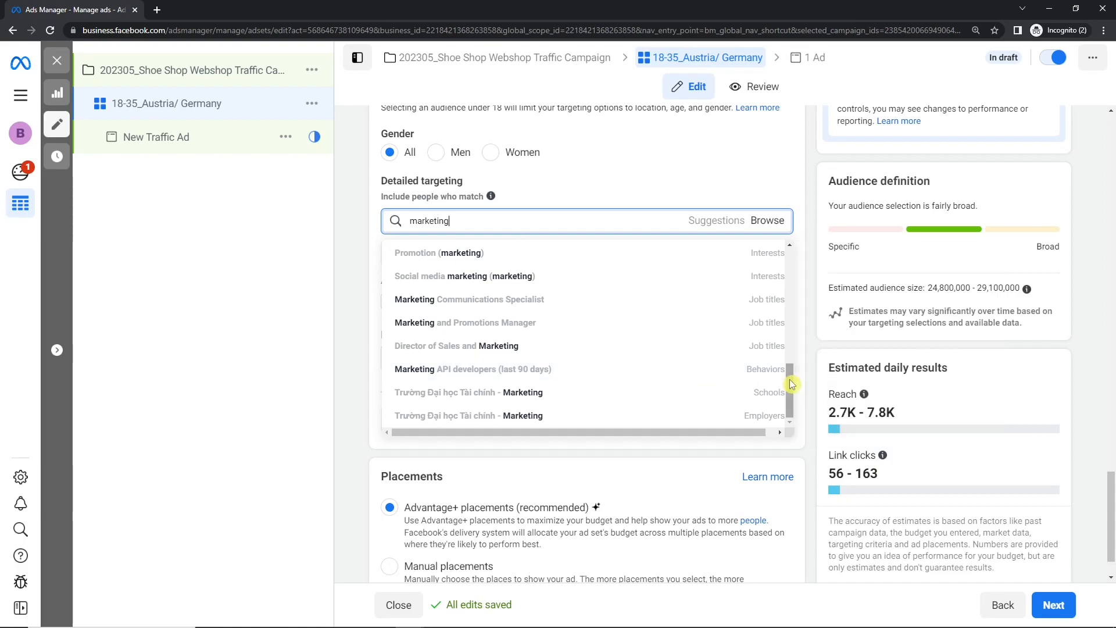
pyautogui.moveTo(791, 384); pyautogui.dragTo(794, 351)
pyautogui.moveTo(737, 294)
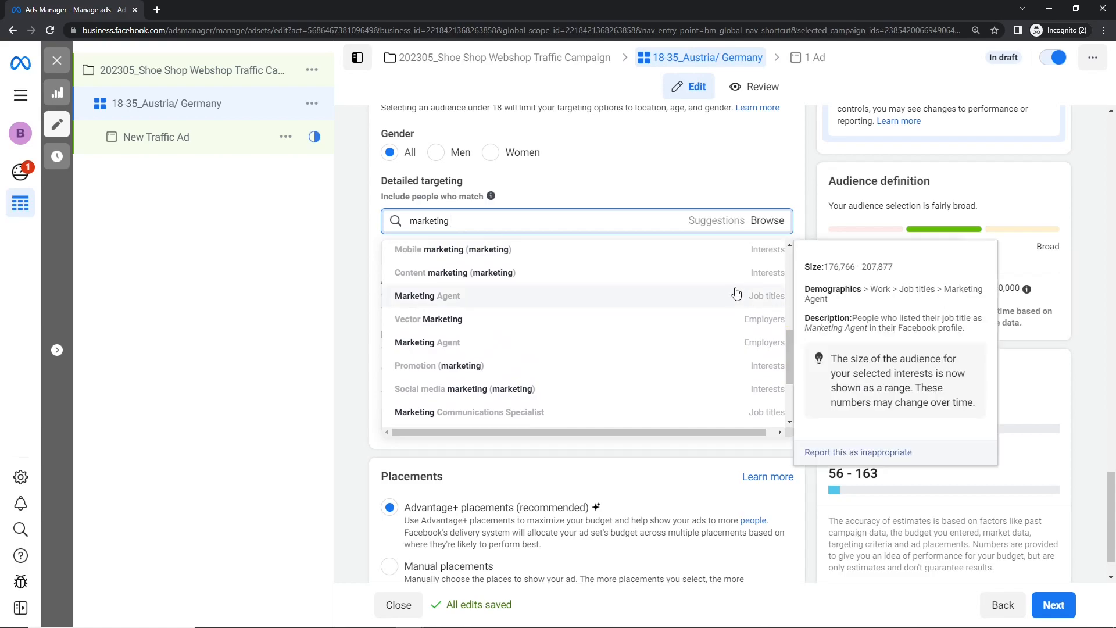
# - Search for "marketing manager" and add the "Sales and Marketing Manager" job title to the detailed targeting
pyautogui.click(481, 217)
pyautogui.hotkey('ctrl', 'a')
pyautogui.press('BackSpace')
pyautogui.write('mana')
pyautogui.press('BackSpace')
pyautogui.press('BackSpace')
pyautogui.write('rketing manag')
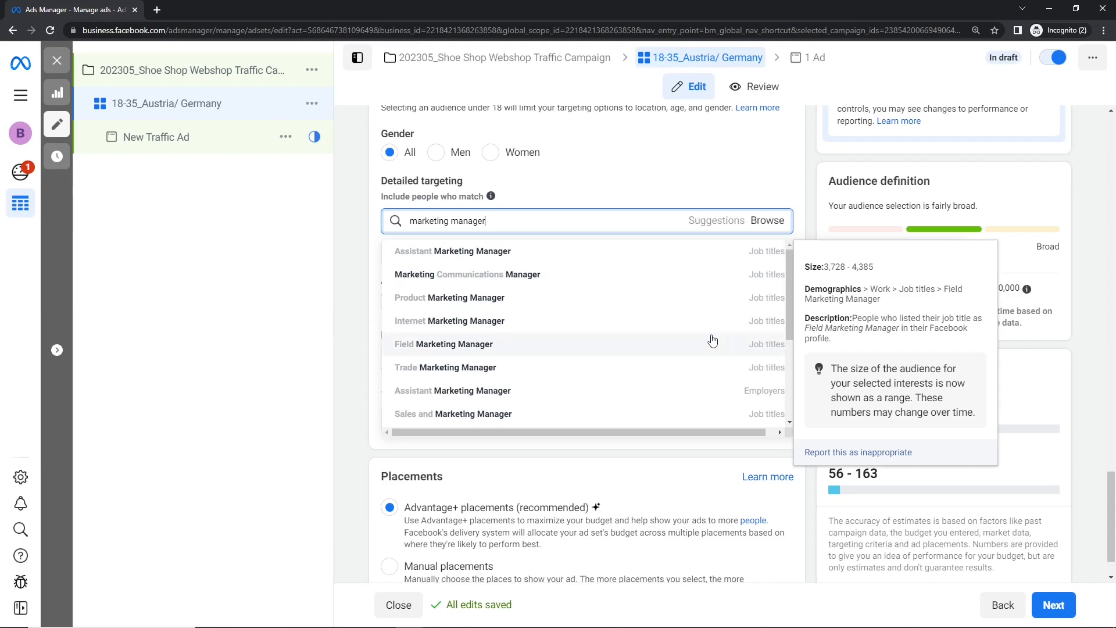
pyautogui.click(569, 411)
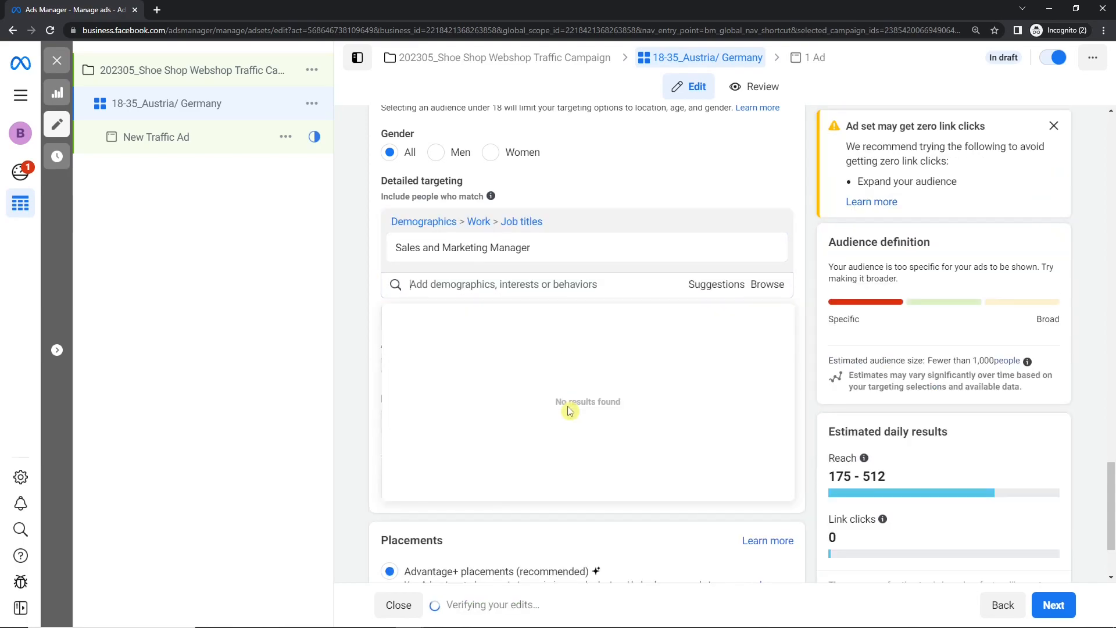
# - Check the details of the "Sales and Marketing Manager" job title and remove it from the detailed targeting
pyautogui.moveTo(553, 244)
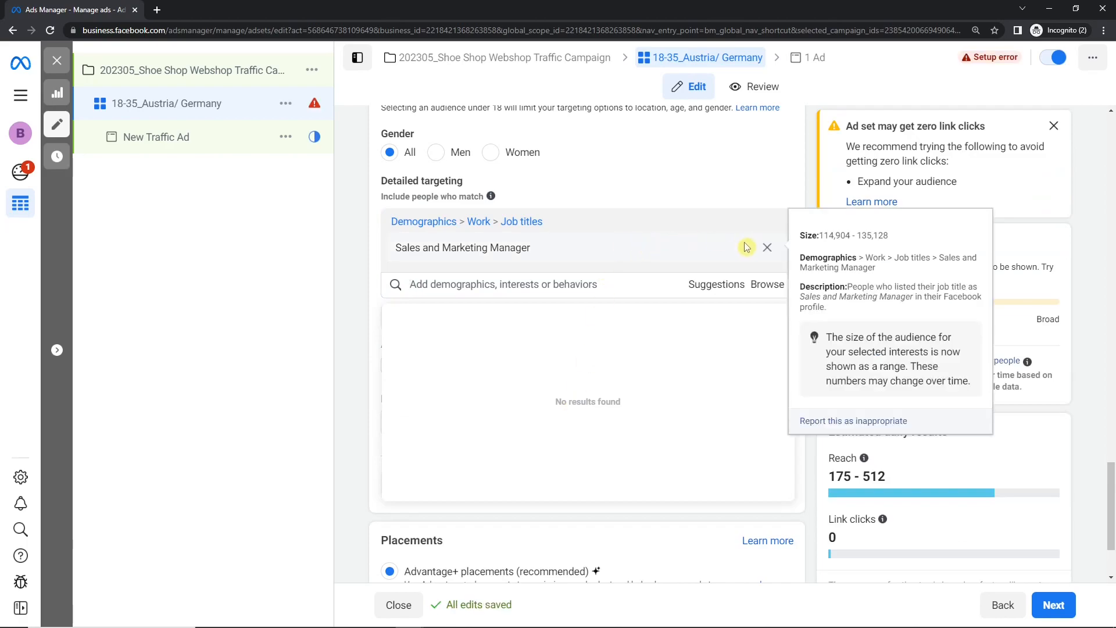
pyautogui.click(767, 249)
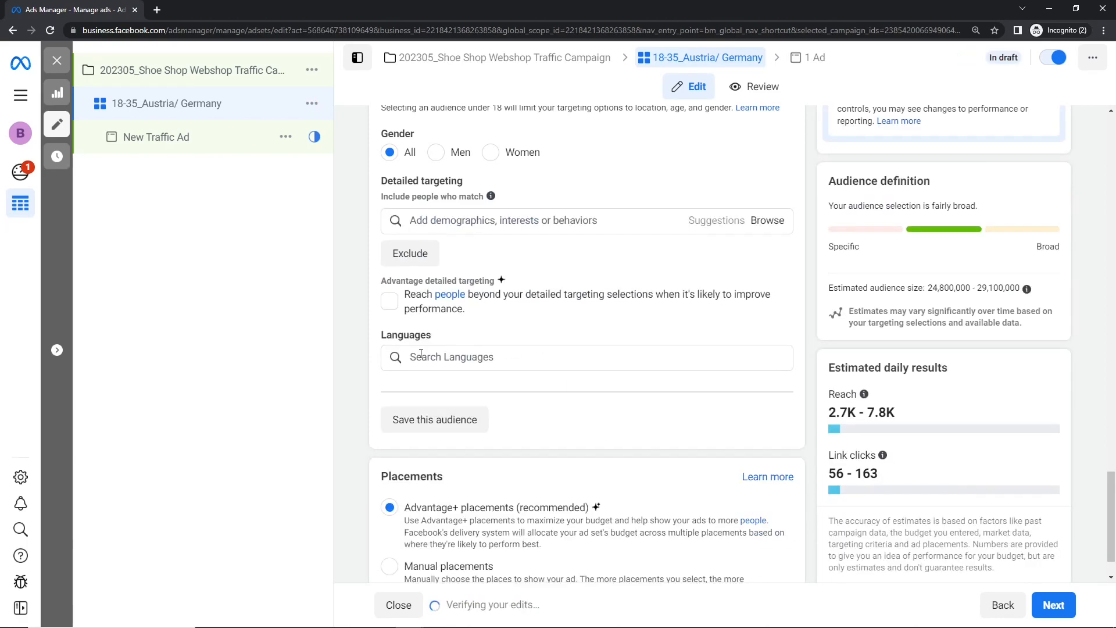
# - Search the detailed targeting for "marketing" again and look over the suggested marketing interests
pyautogui.click(508, 227)
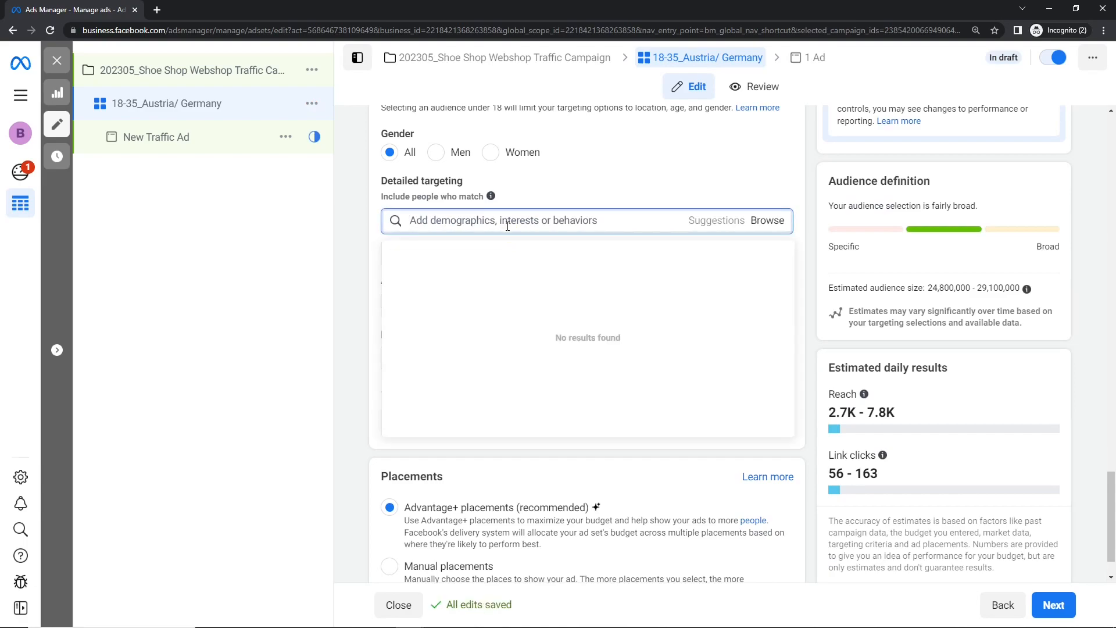
pyautogui.write('ma')
pyautogui.press('BackSpace')
pyautogui.press('BackSpace')
pyautogui.press('BackSpace')
pyautogui.press('BackSpace')
pyautogui.press('BackSpace')
pyautogui.press('BackSpace')
pyautogui.write('rketing')
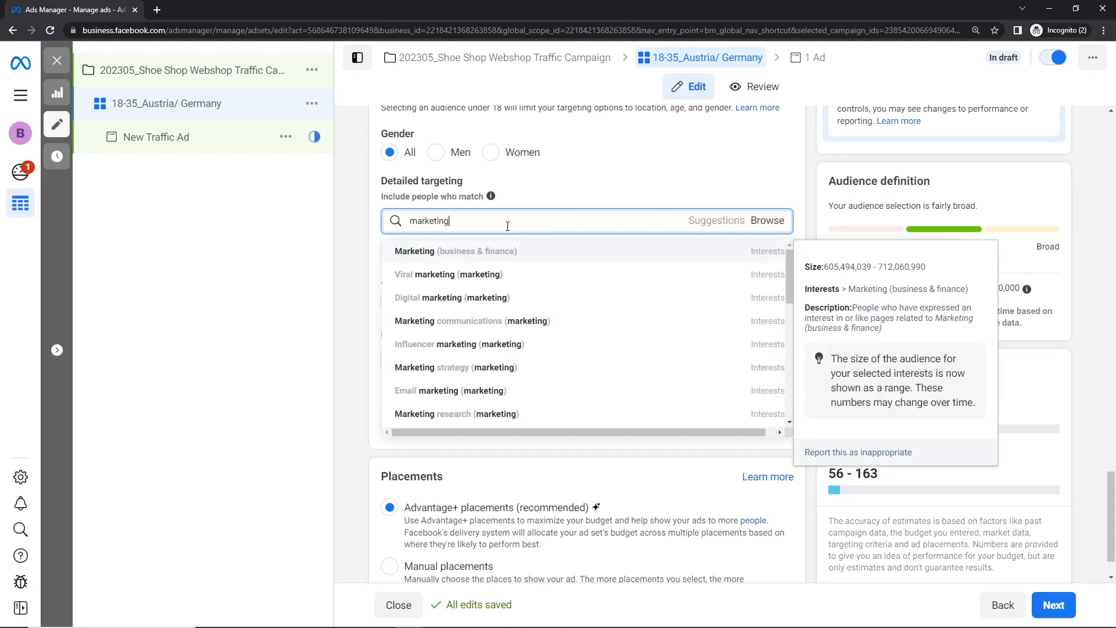
pyautogui.scroll(-1, 494, 332)
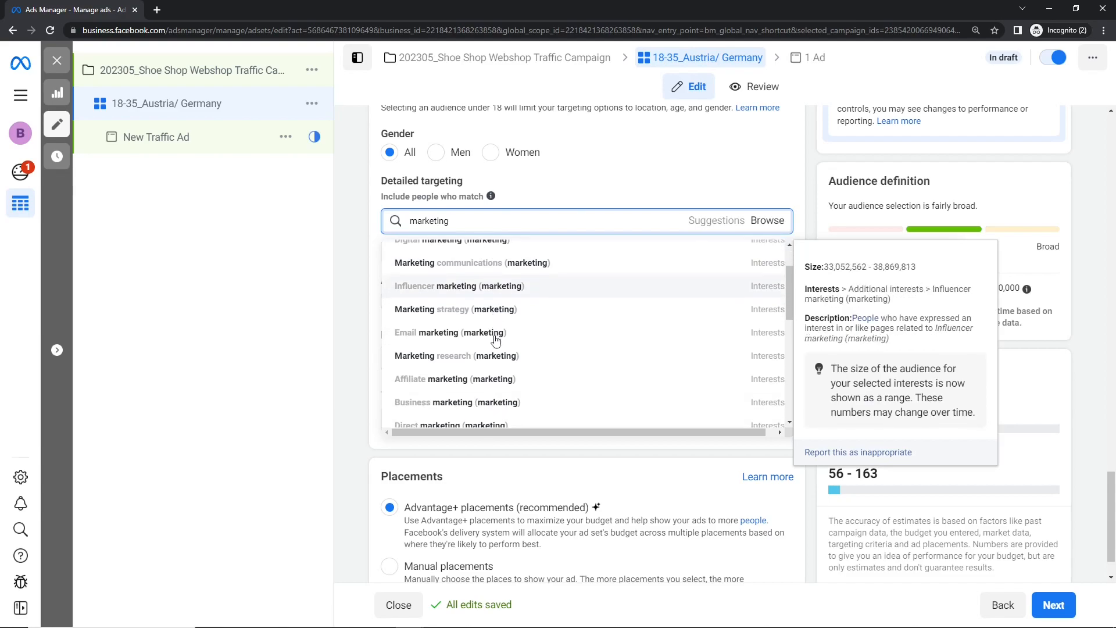
pyautogui.scroll(1, 534, 351)
# - Change the search to "marketing manager" and review the matching job titles, such as Social Media Marketing Manager
pyautogui.doubleClick(498, 217)
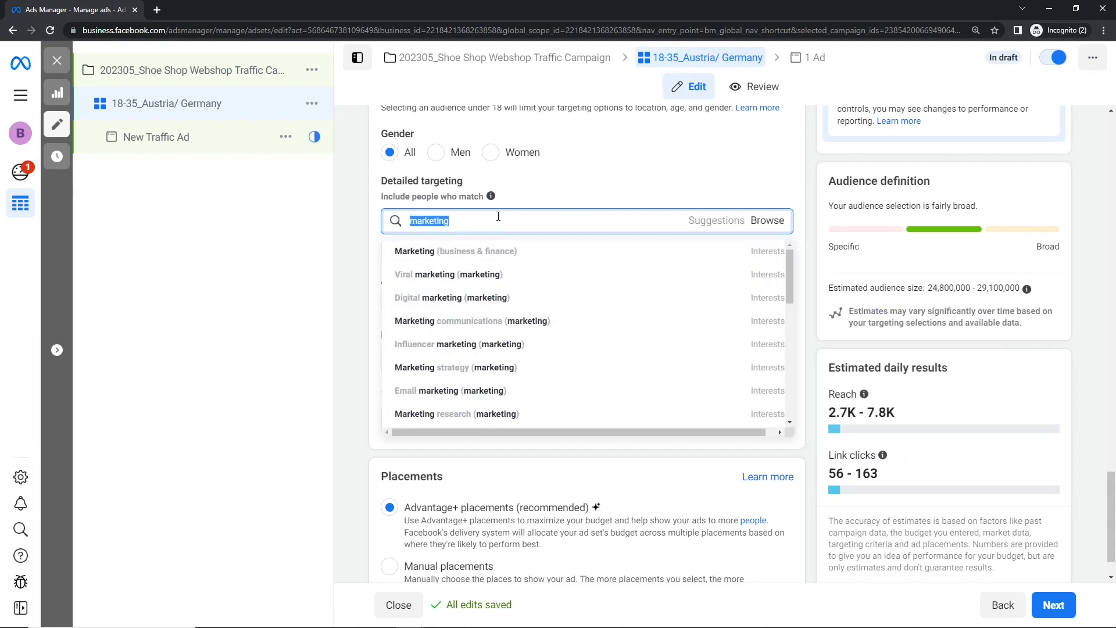
pyautogui.click(498, 216)
pyautogui.write('mana')
pyautogui.tripleClick(498, 216)
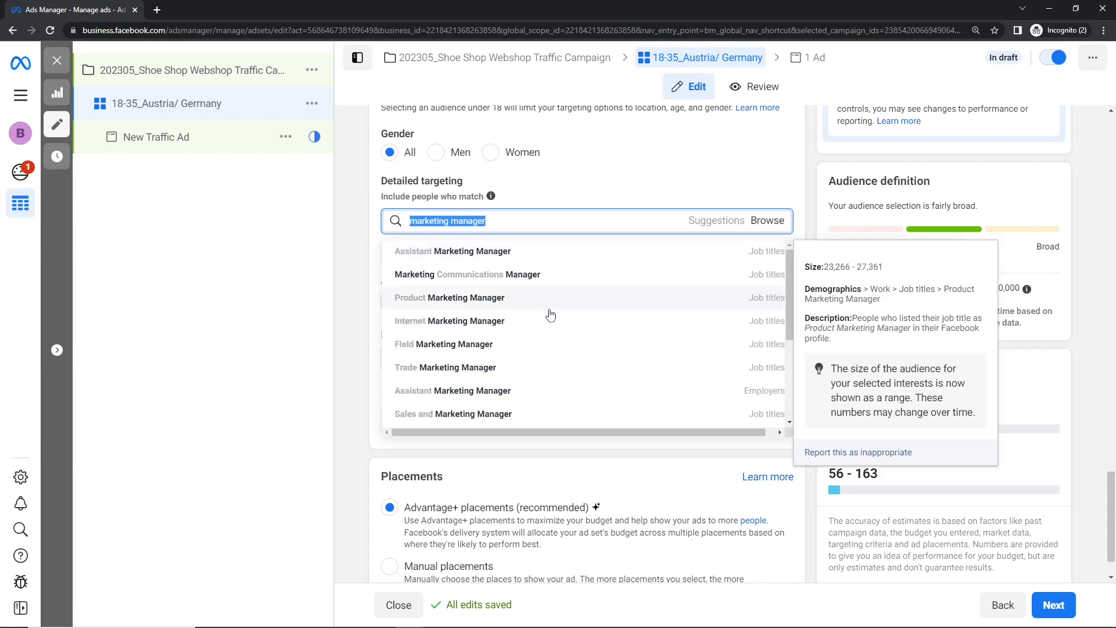
pyautogui.scroll(-2, 550, 325)
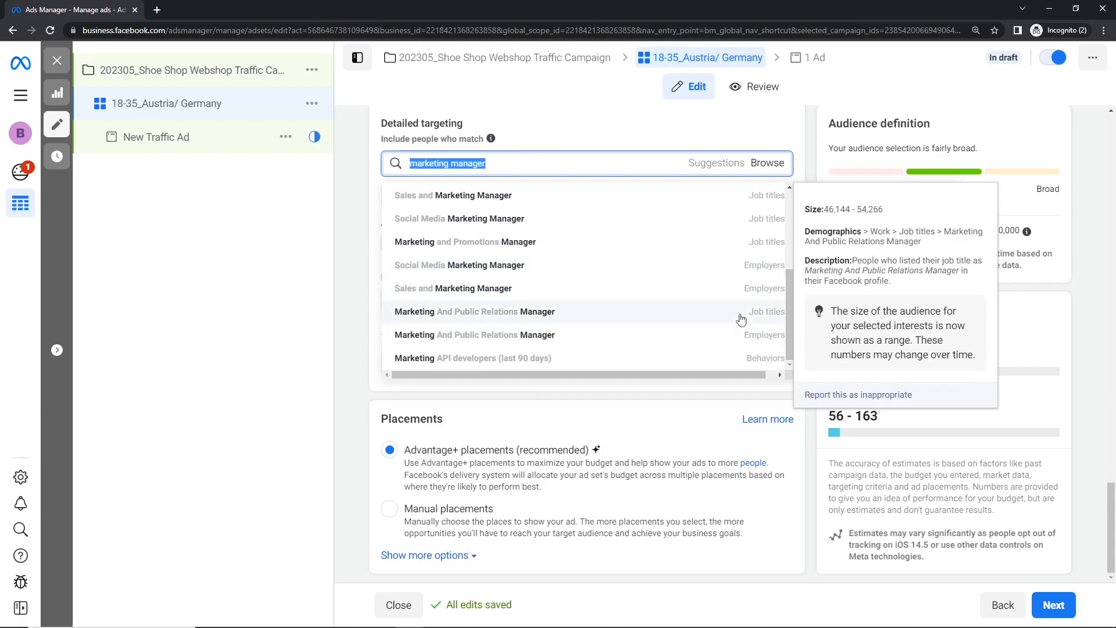
pyautogui.scroll(1, 741, 314)
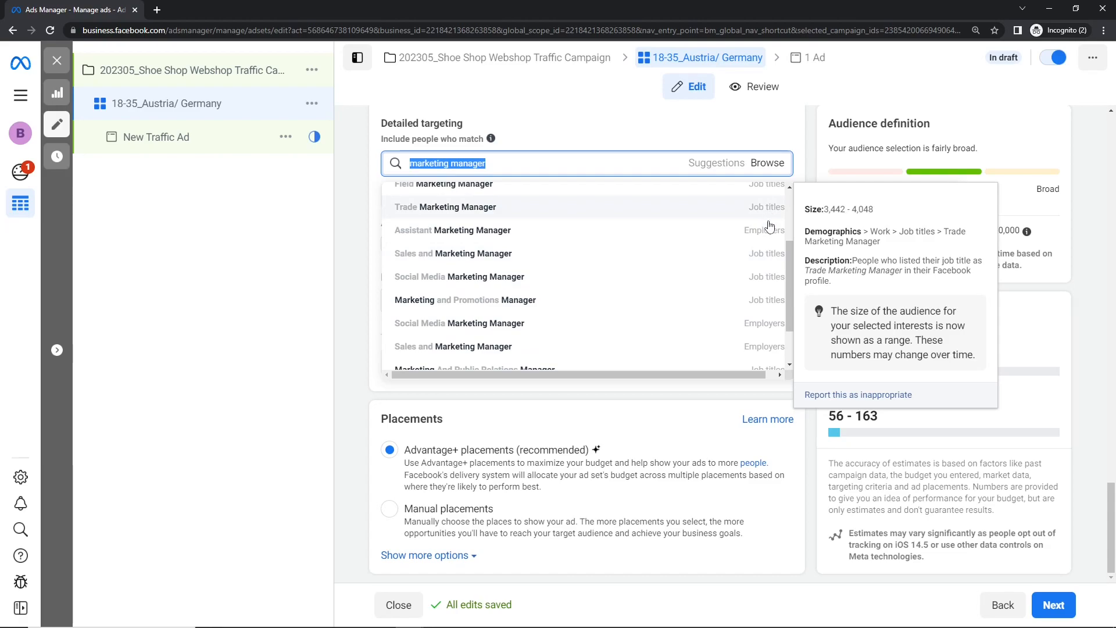
pyautogui.scroll(1, 726, 268)
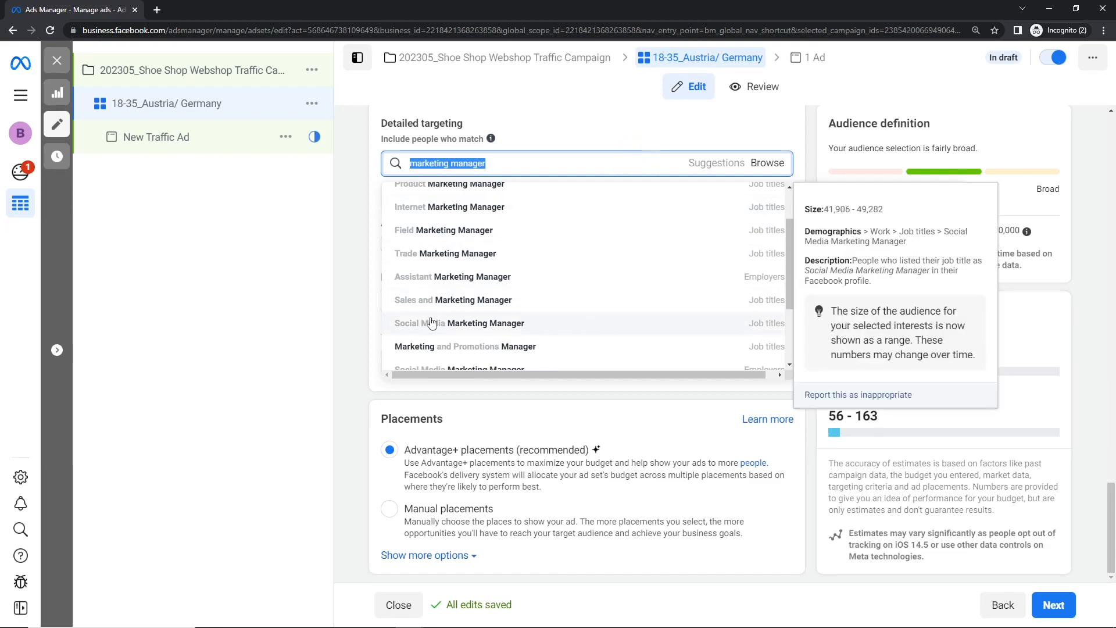
pyautogui.scroll(1, 481, 325)
# - Clear the "marketing manager" search text from the detailed targeting
pyautogui.click(530, 164)
pyautogui.press('BackSpace')
pyautogui.press('BackSpace')
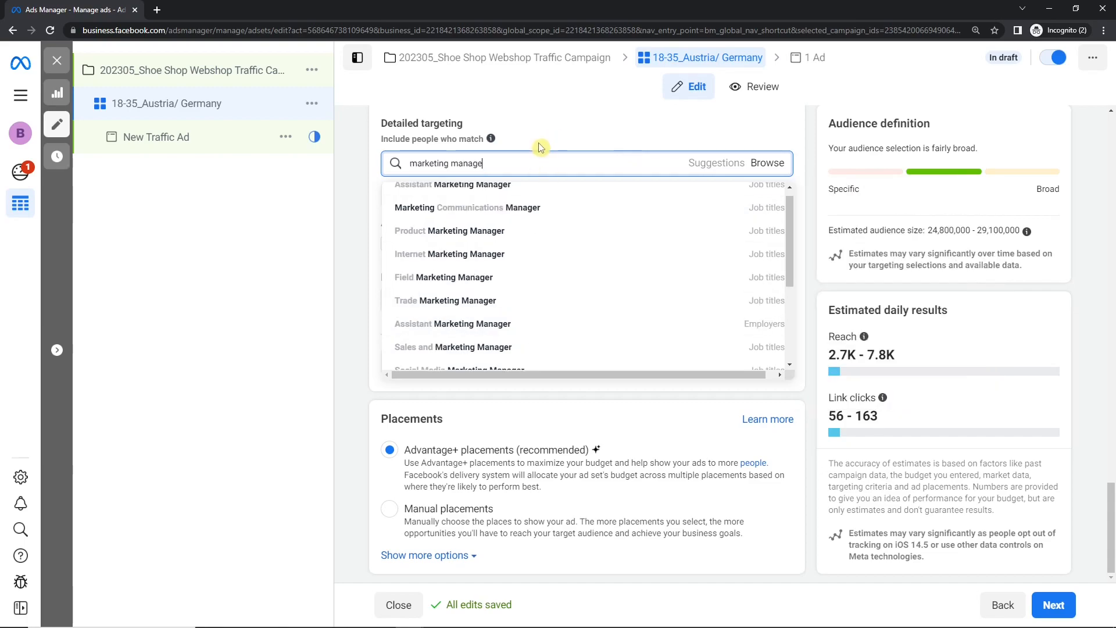
pyautogui.press('BackSpace')
pyautogui.press('BackSpace')
pyautogui.press('BackSpace')
pyautogui.press('BackSpace')
pyautogui.press('BackSpace')
pyautogui.press('BackSpace')
pyautogui.press('BackSpace')
pyautogui.press('BackSpace')
pyautogui.press('BackSpace')
pyautogui.press('BackSpace')
pyautogui.press('BackSpace')
pyautogui.press('BackSpace')
pyautogui.press('BackSpace')
pyautogui.press('BackSpace')
pyautogui.press('BackSpace')
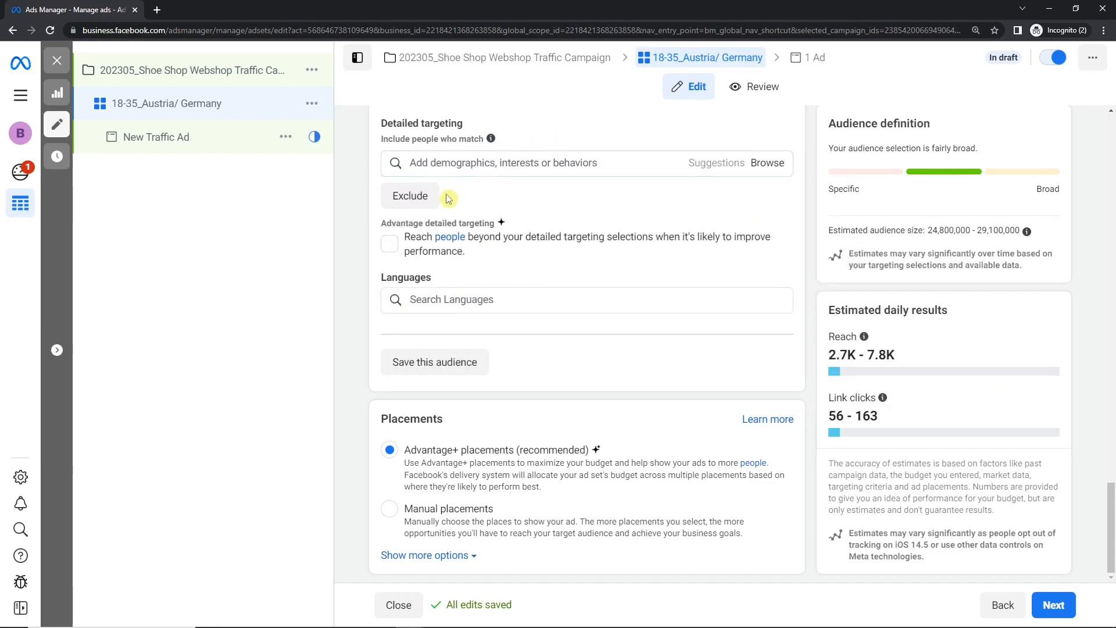
# - Browse the Demographics categories again, checking the Parents group and the Life events options
pyautogui.click(763, 163)
pyautogui.click(391, 195)
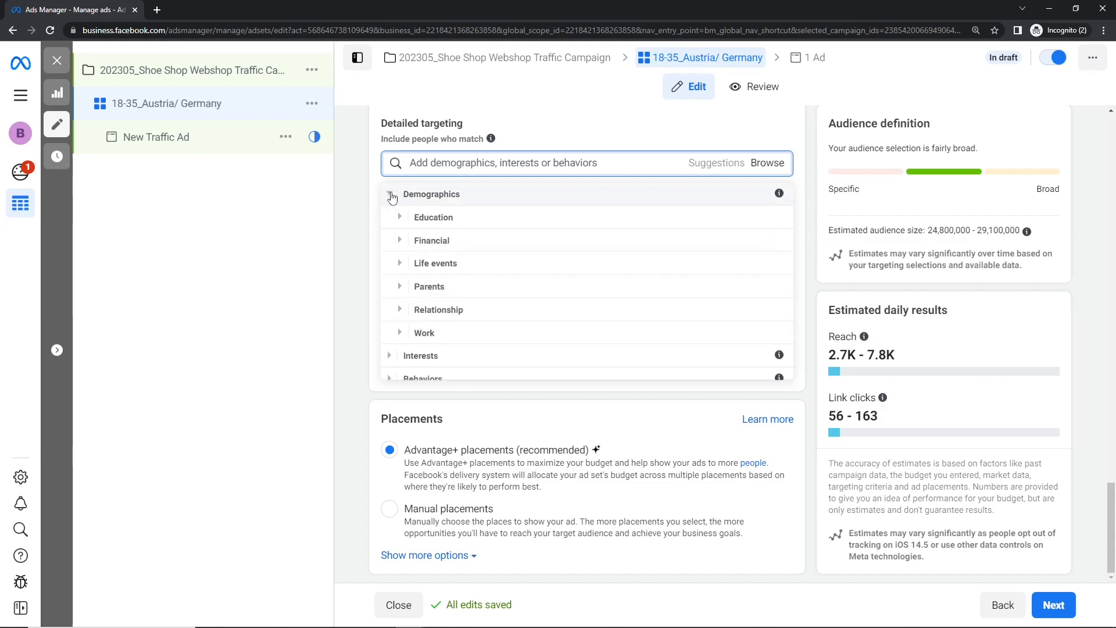
pyautogui.click(400, 286)
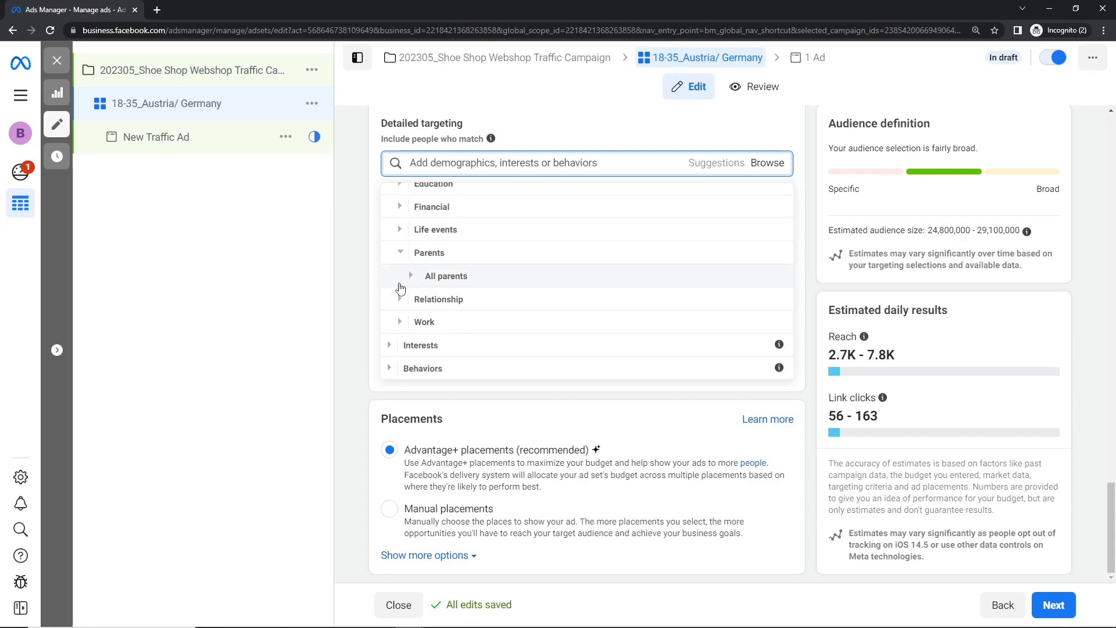
pyautogui.click(404, 260)
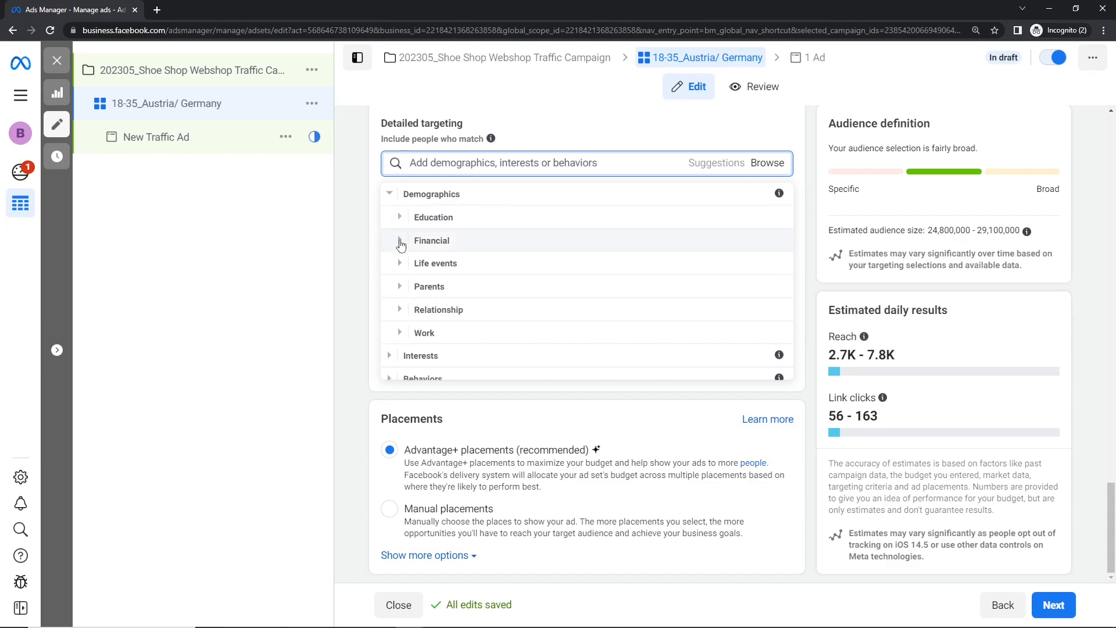
pyautogui.click(400, 263)
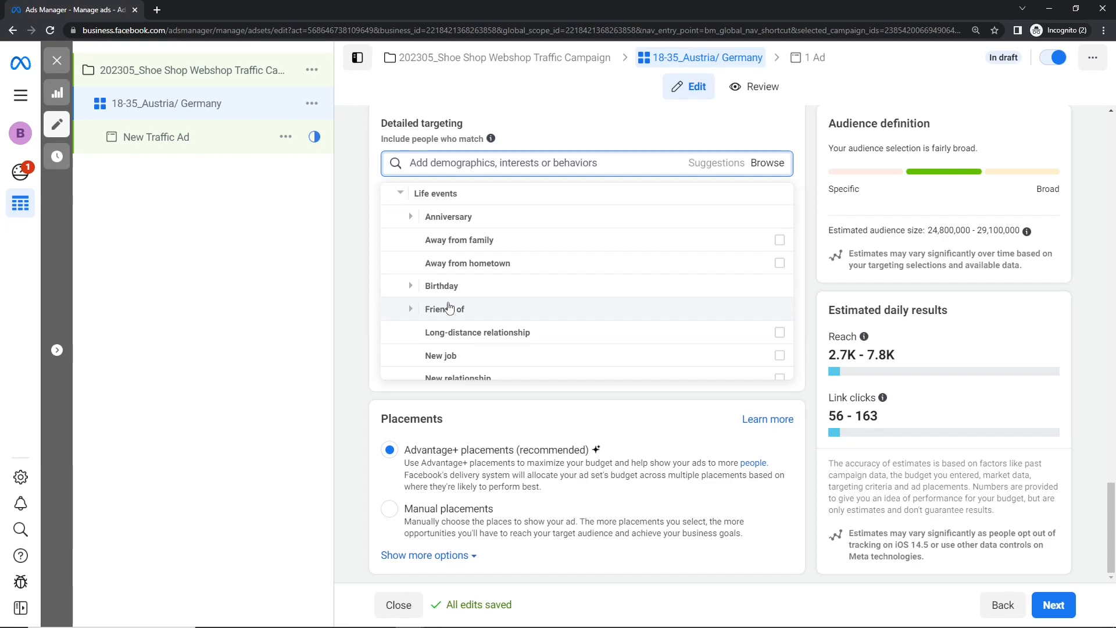
pyautogui.moveTo(500, 271)
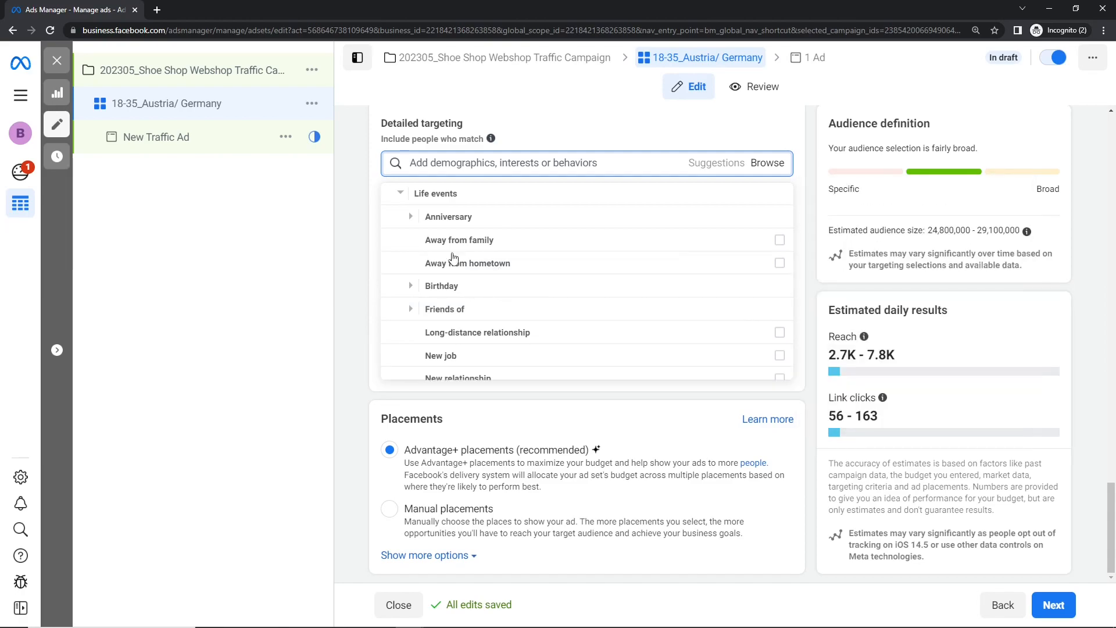
# - Browse the detailed targeting options again and look over the main Interests categories
pyautogui.click(369, 208)
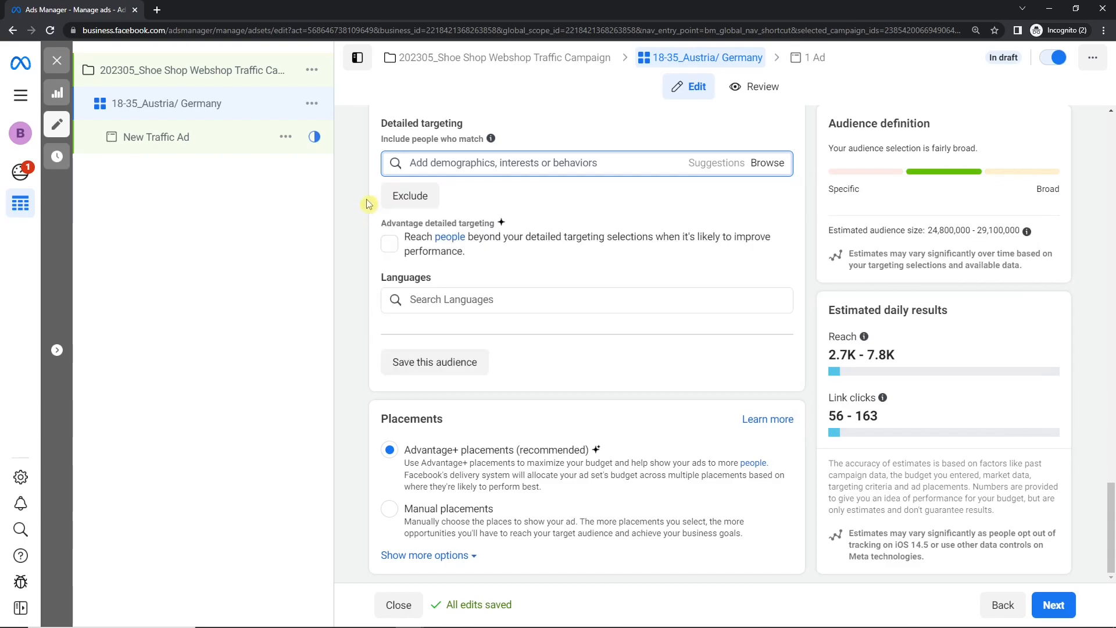
pyautogui.click(781, 167)
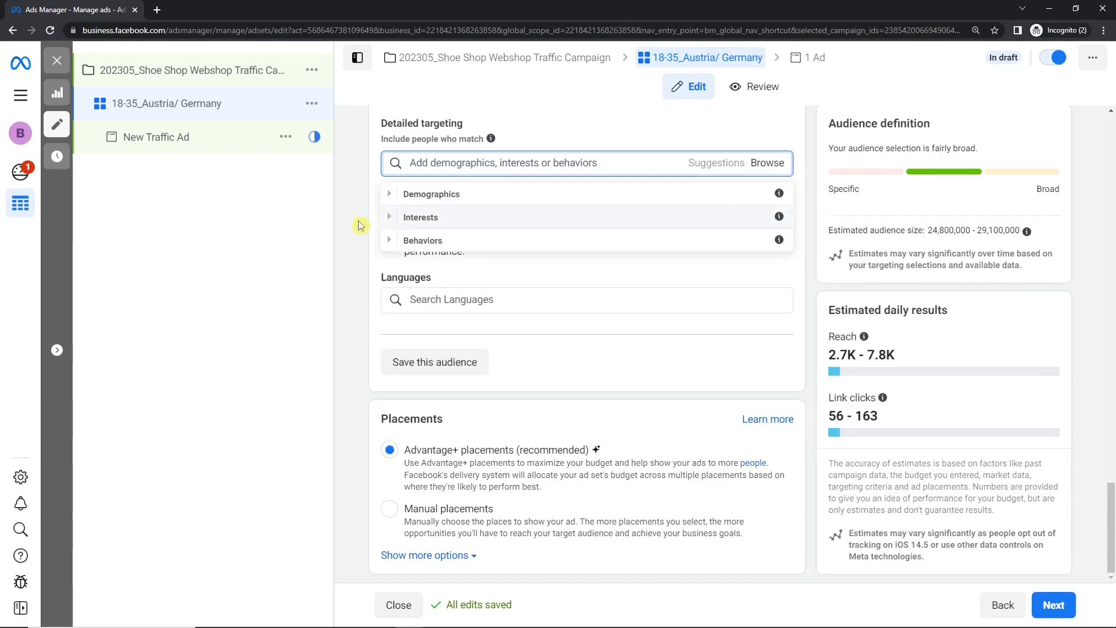
pyautogui.click(388, 218)
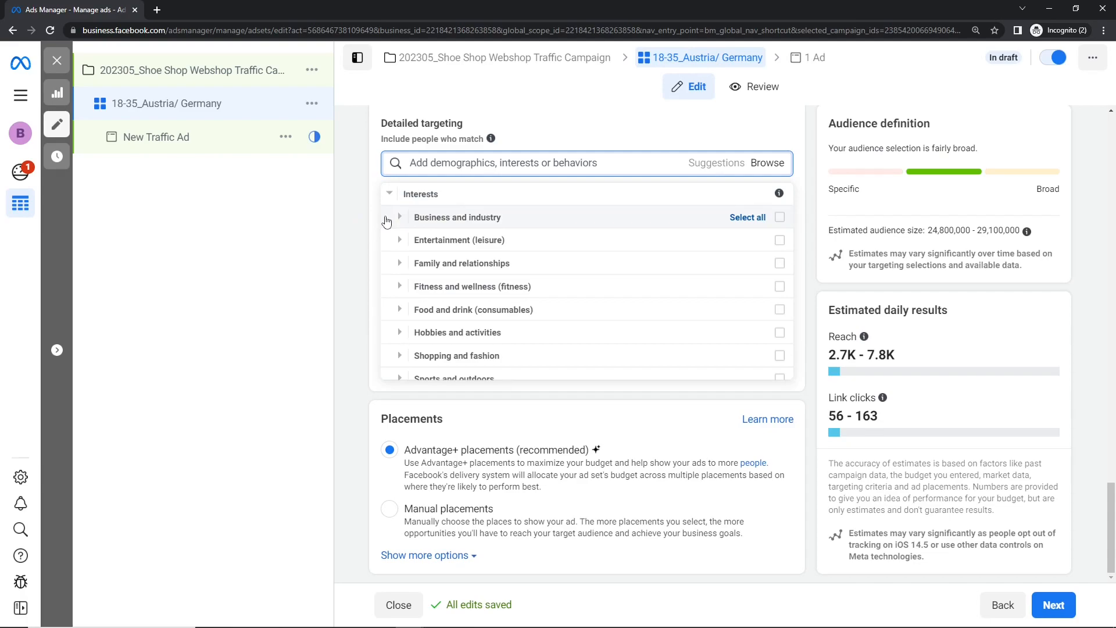
pyautogui.scroll(-1, 500, 282)
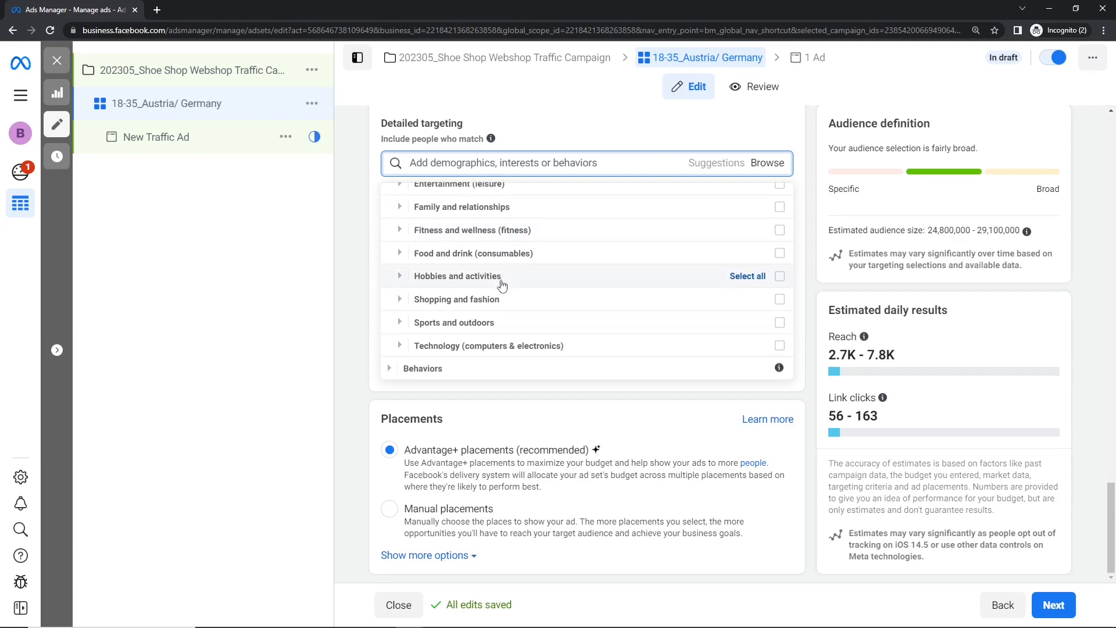
pyautogui.scroll(1, 501, 284)
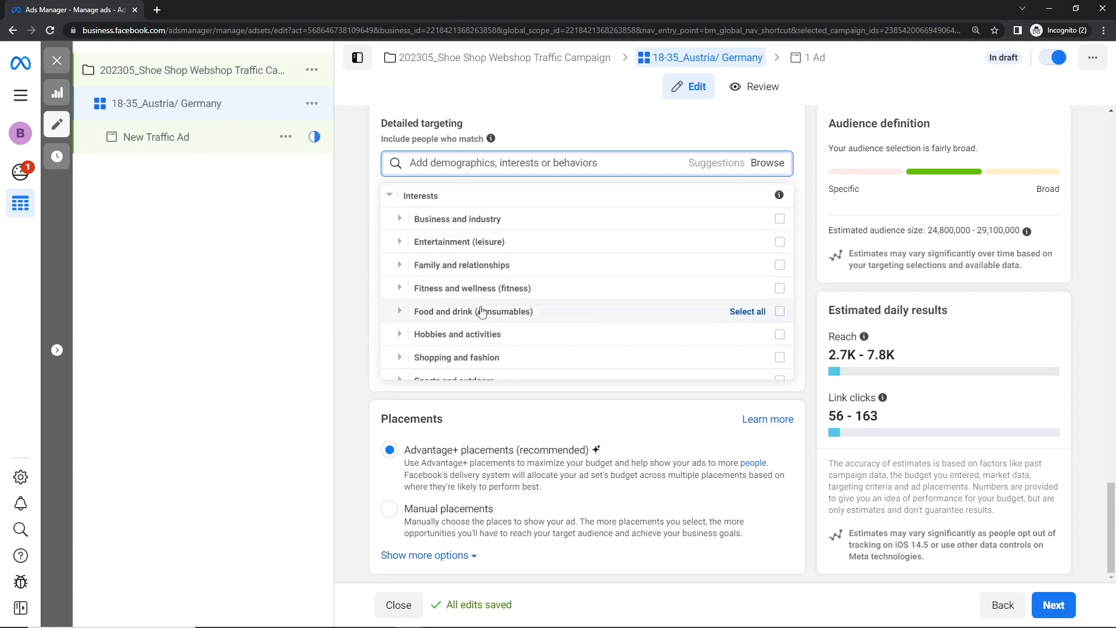
# - Add the Running, Physical exercise, Physical fitness and Yoga interests from Fitness and wellness to the detailed targeting
pyautogui.click(399, 289)
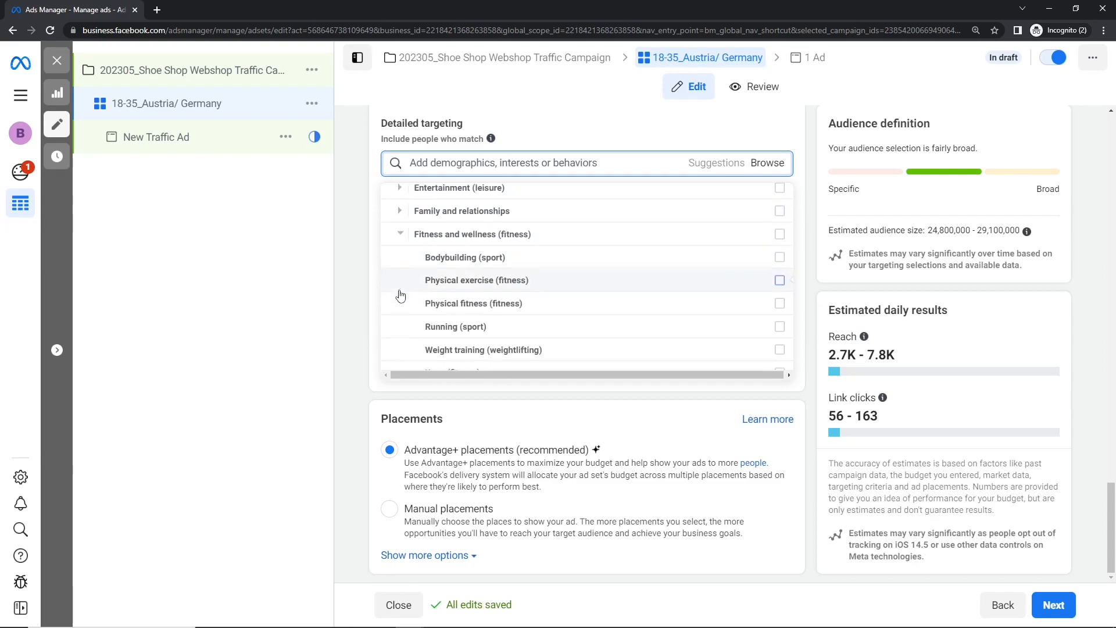
pyautogui.moveTo(400, 295)
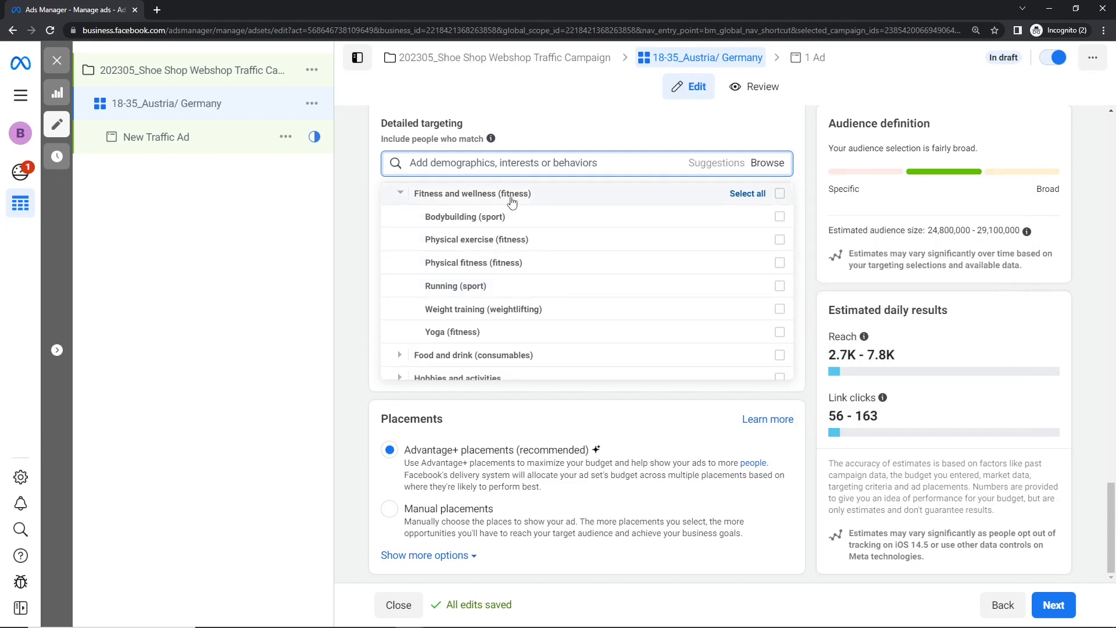
pyautogui.moveTo(507, 246)
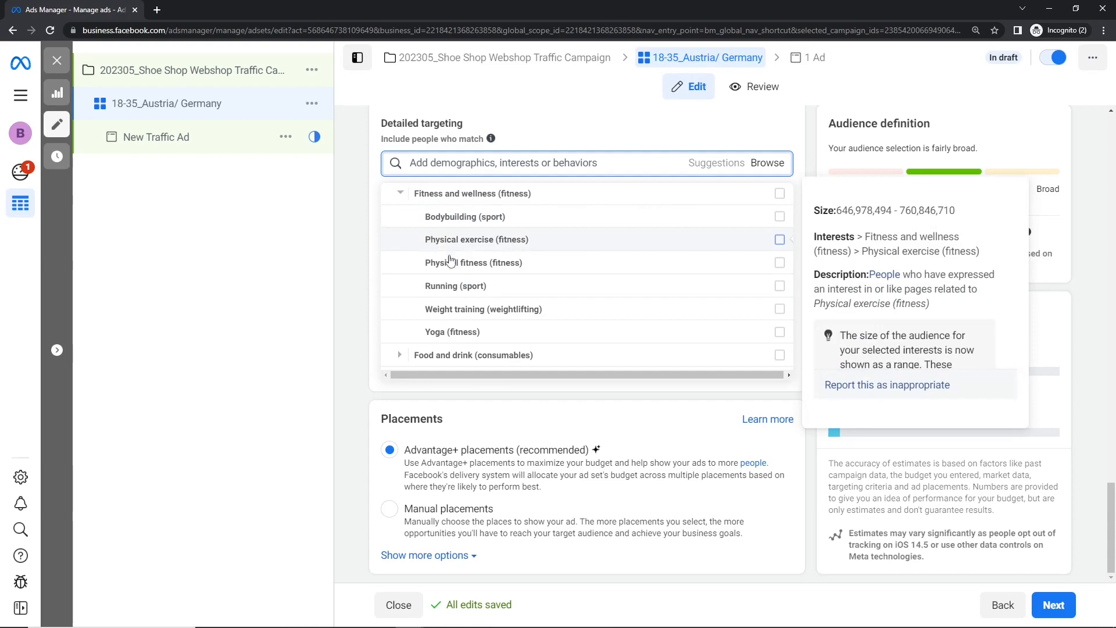
pyautogui.moveTo(472, 294)
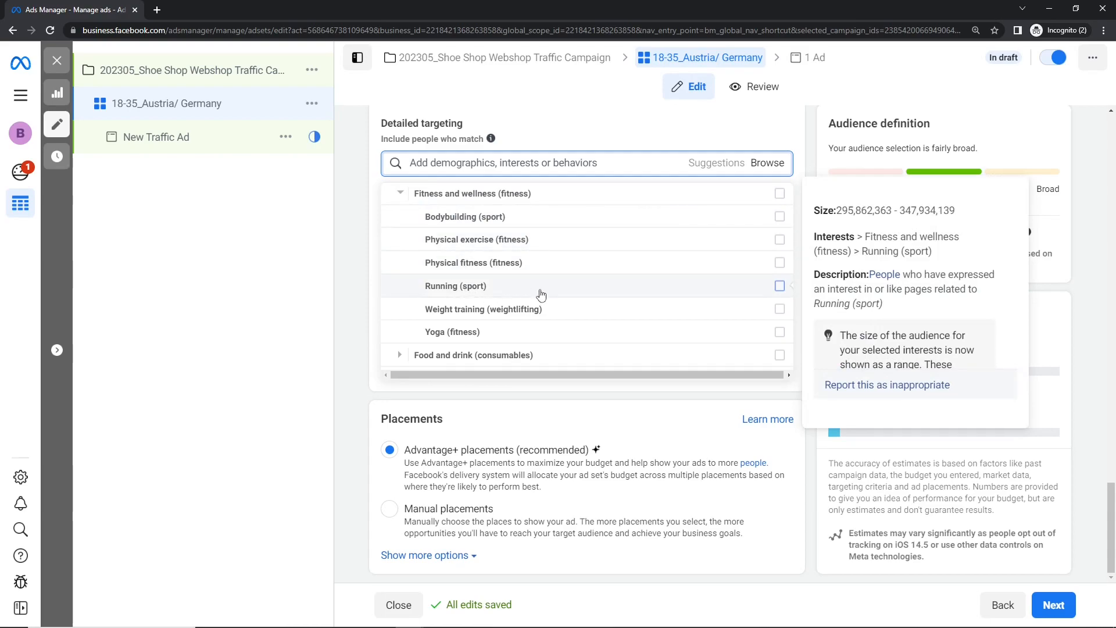
pyautogui.moveTo(539, 329)
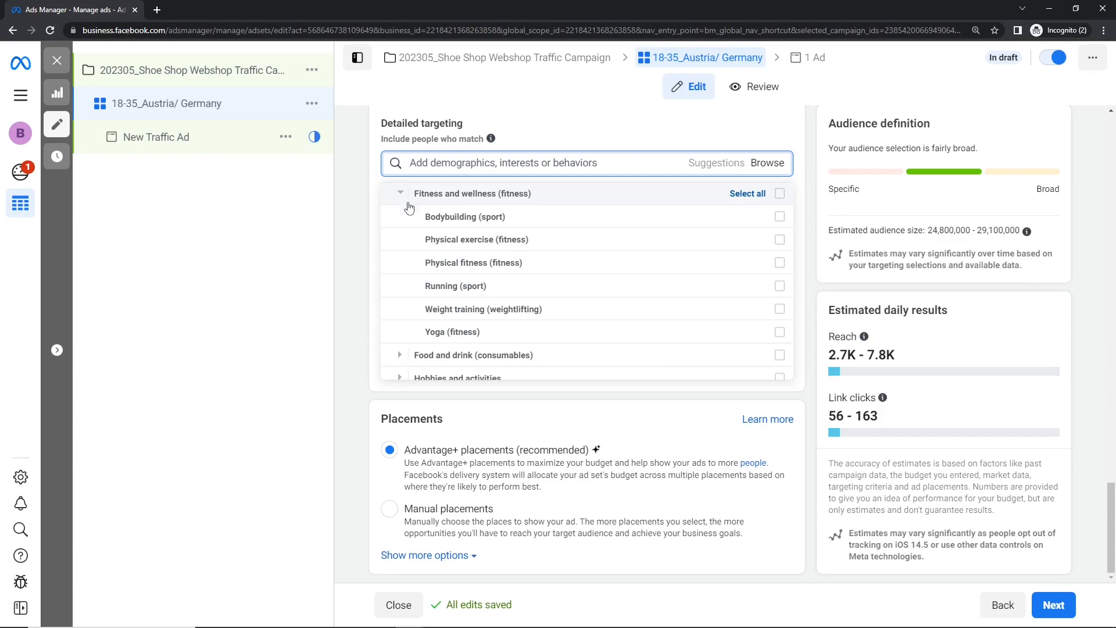
pyautogui.click(780, 286)
pyautogui.moveTo(781, 295)
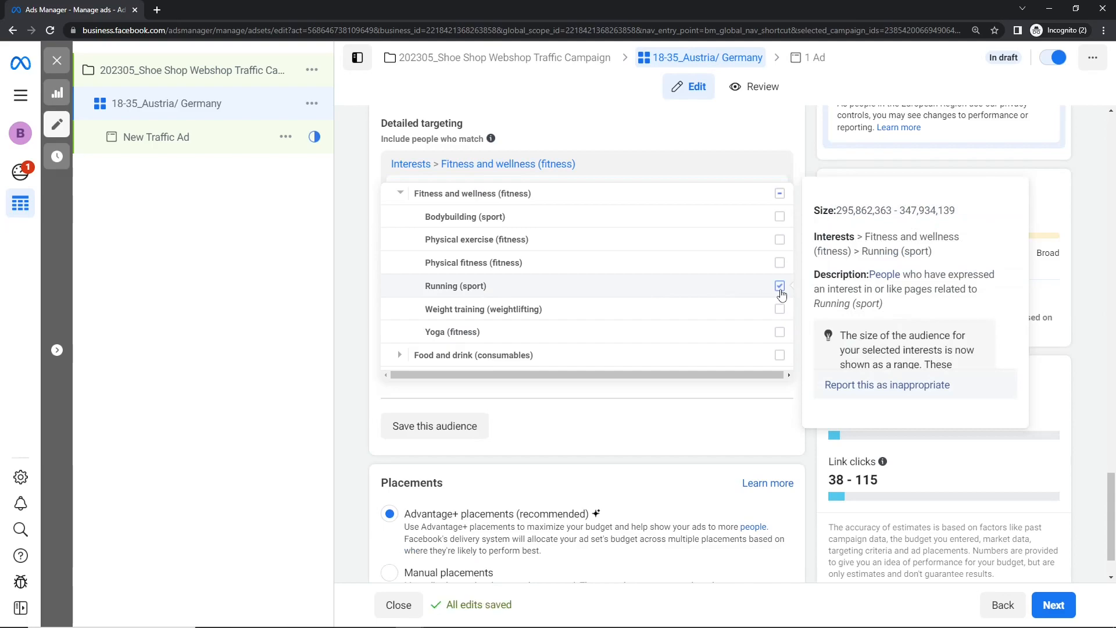
pyautogui.click(780, 240)
pyautogui.click(779, 263)
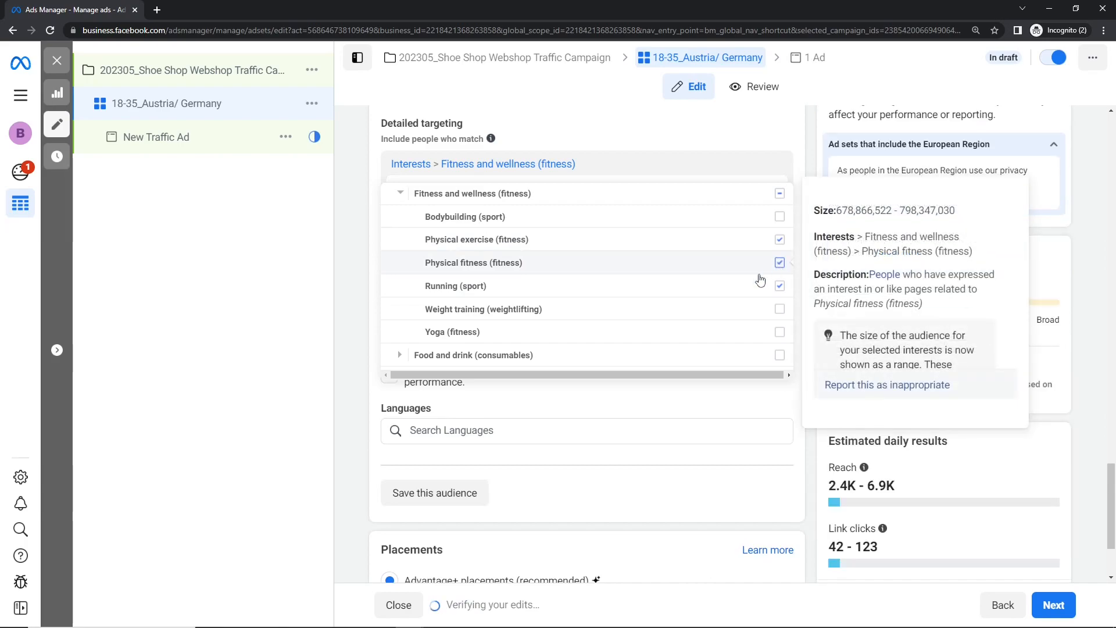
pyautogui.click(774, 333)
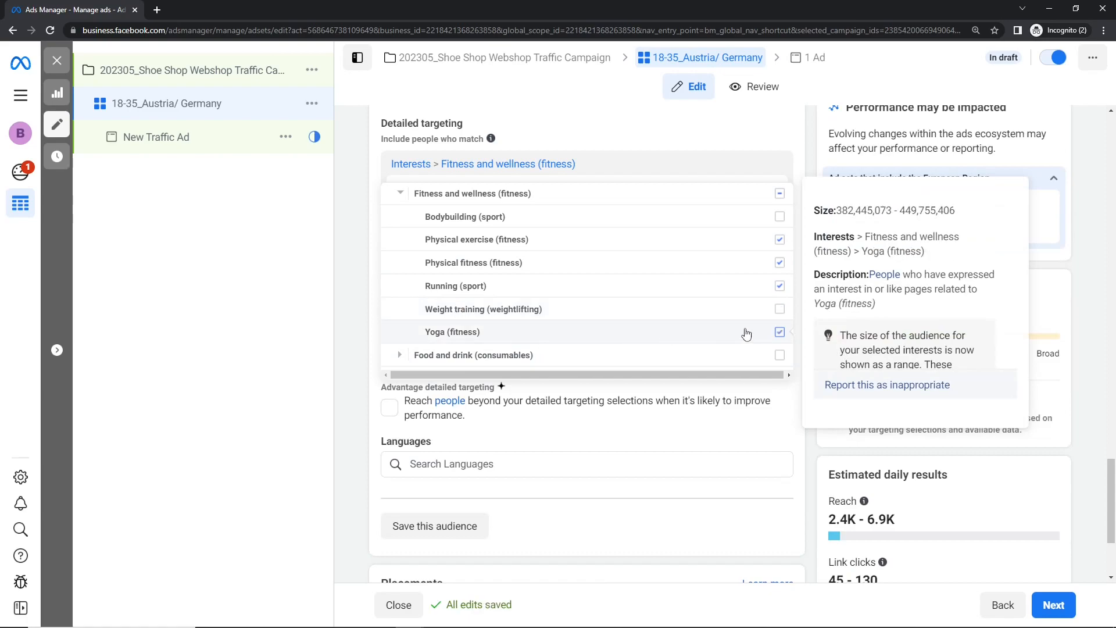
# - Examine the Hobbies and activities interests, including the options within Vehicles
pyautogui.scroll(-2, 457, 288)
pyautogui.scroll(2, 457, 288)
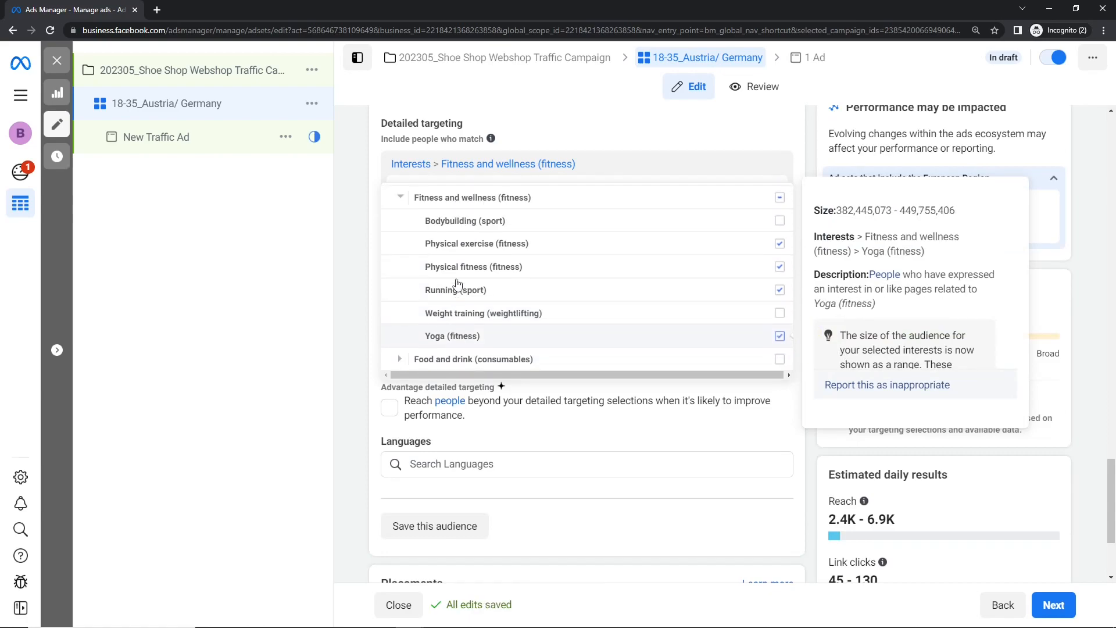
pyautogui.scroll(-1, 457, 285)
pyautogui.scroll(-2, 458, 285)
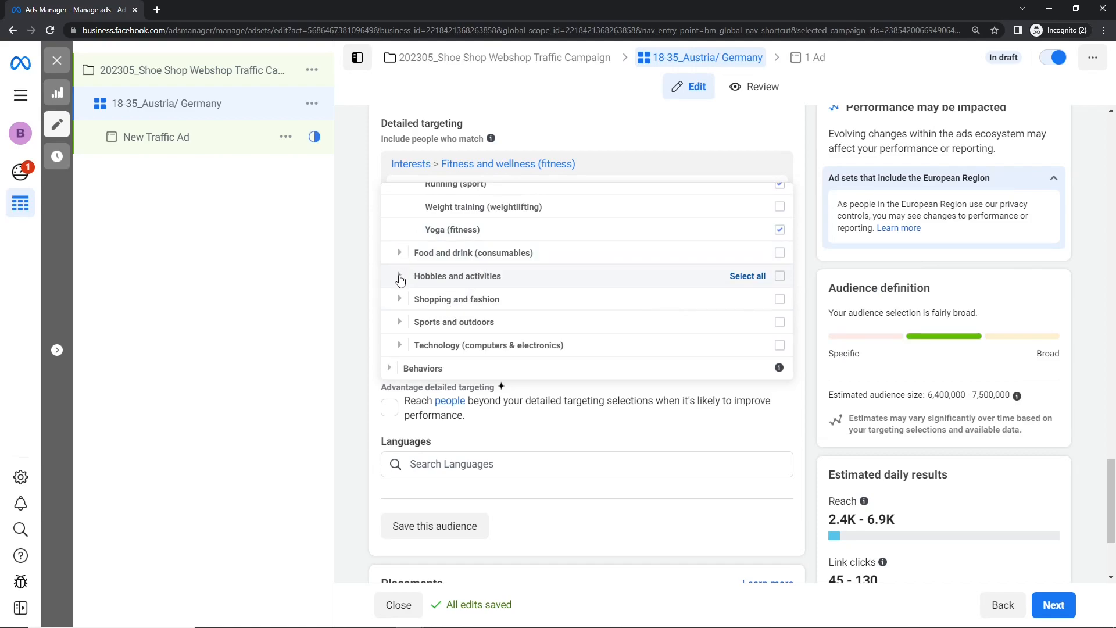
pyautogui.click(399, 276)
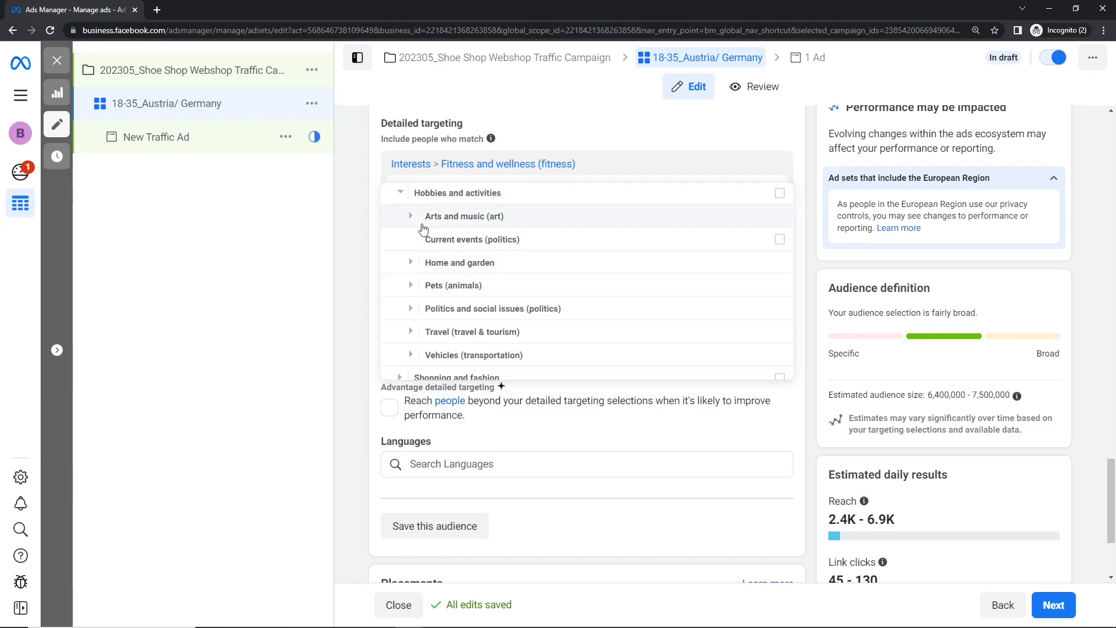
pyautogui.scroll(-2, 555, 286)
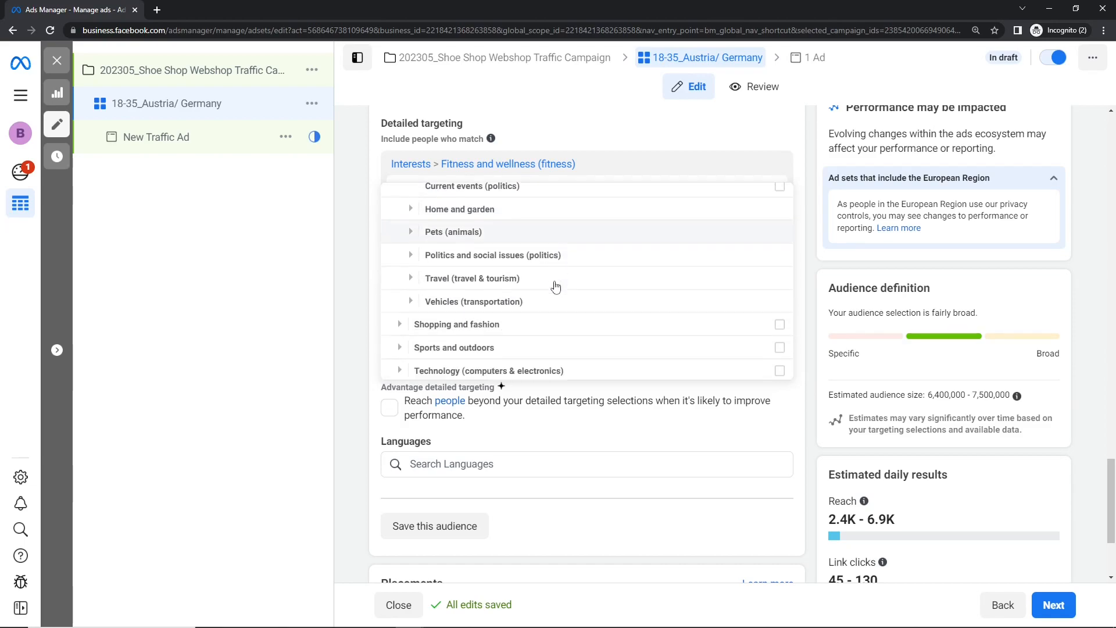
pyautogui.scroll(2, 496, 304)
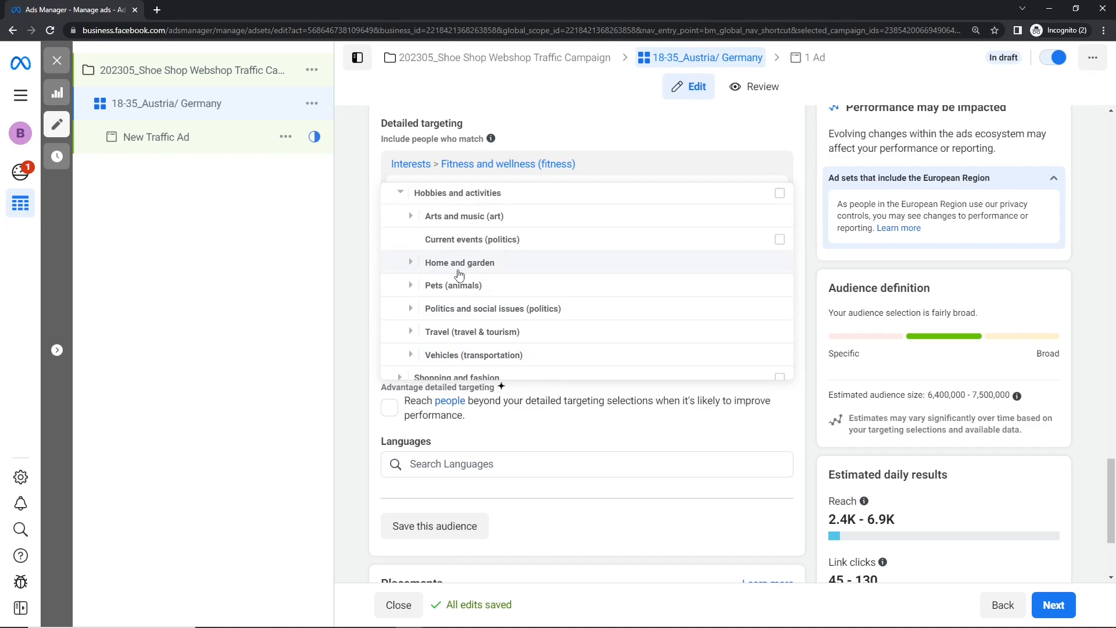
pyautogui.scroll(-2, 412, 256)
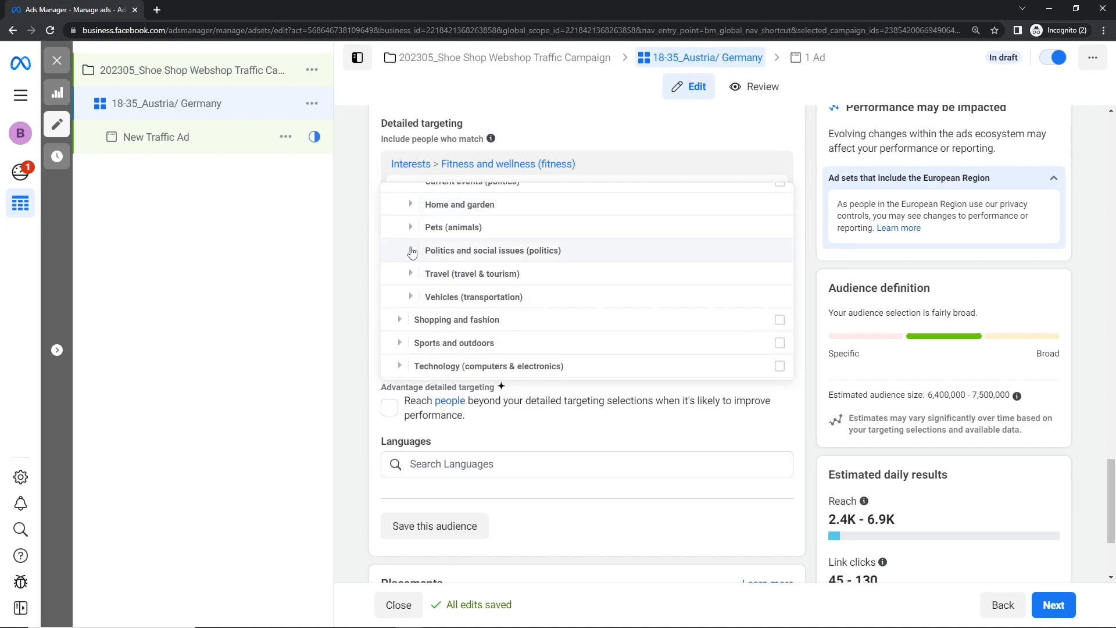
pyautogui.click(411, 296)
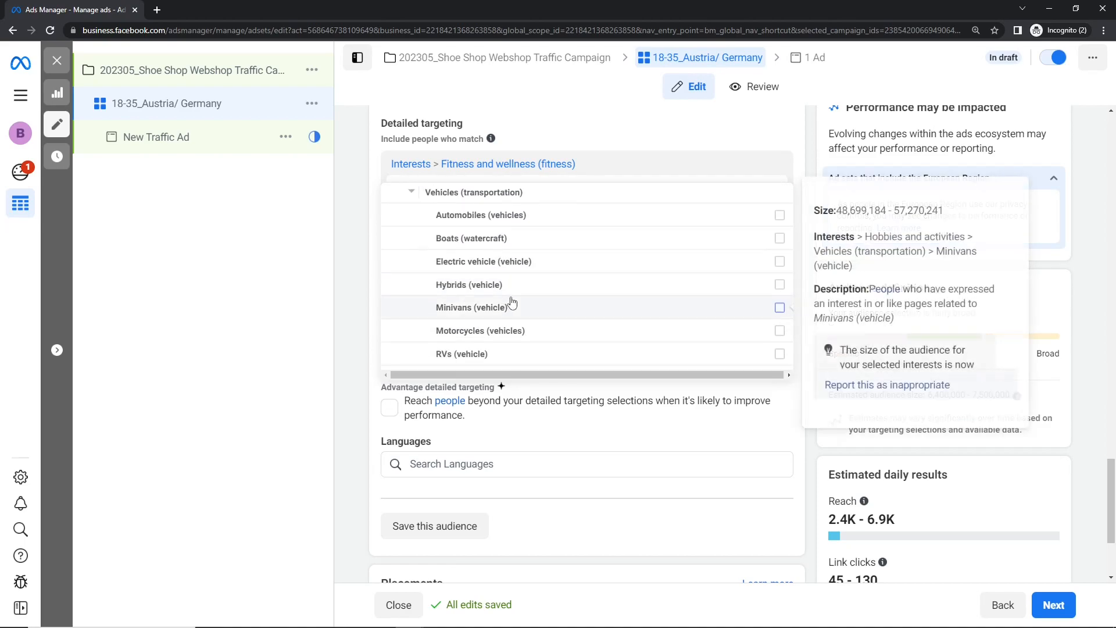
pyautogui.scroll(-2, 514, 303)
pyautogui.scroll(3, 521, 304)
pyautogui.click(410, 194)
pyautogui.scroll(2, 553, 314)
pyautogui.scroll(-2, 554, 314)
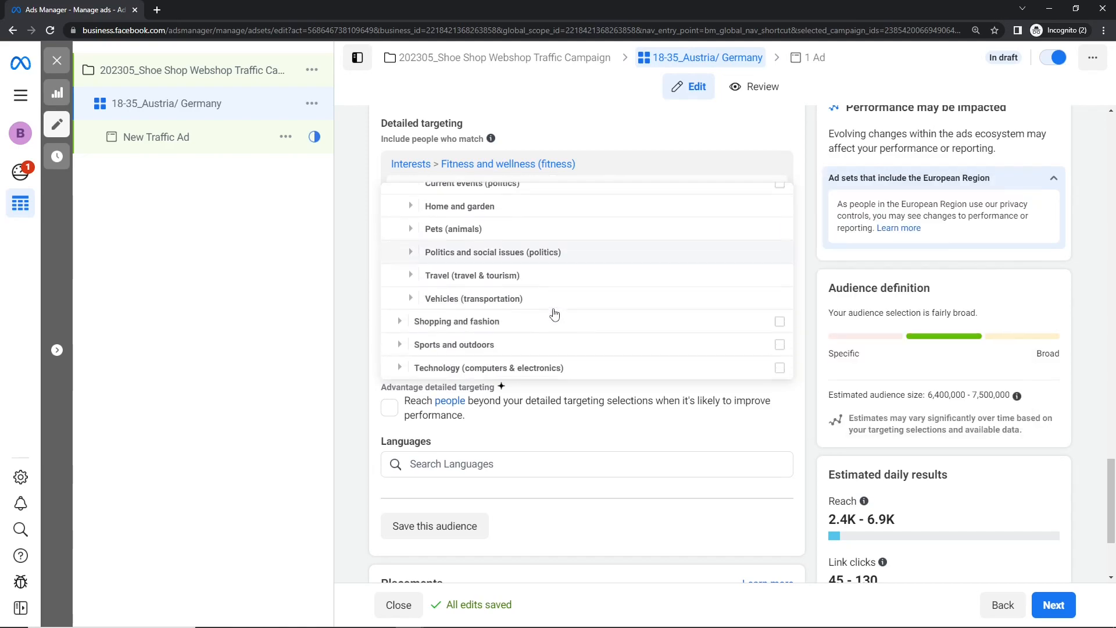
pyautogui.scroll(-1, 554, 314)
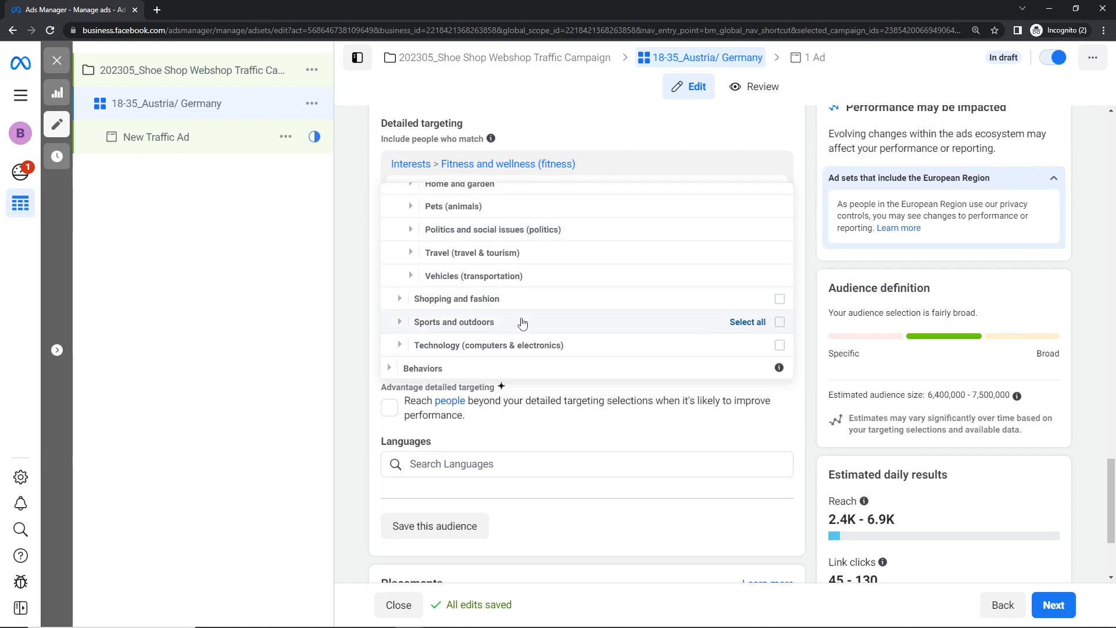
# - Add the Shoes, Men's clothing and Women's clothing interests from Clothing in the Shopping and fashion category
pyautogui.click(399, 298)
pyautogui.scroll(-4, 401, 300)
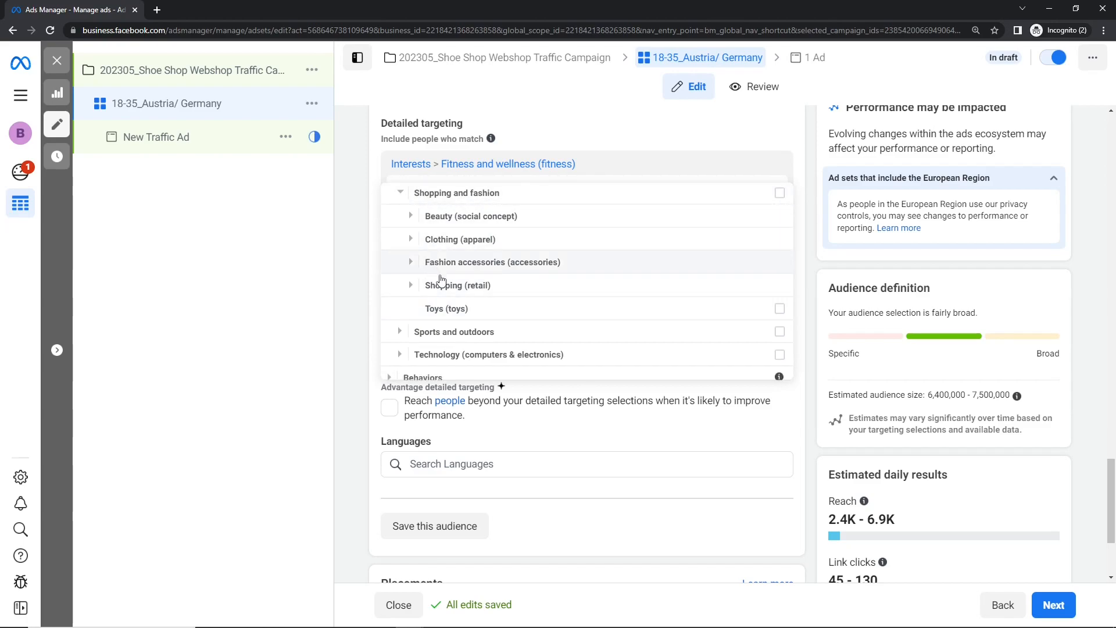
pyautogui.click(410, 239)
pyautogui.scroll(-1, 472, 259)
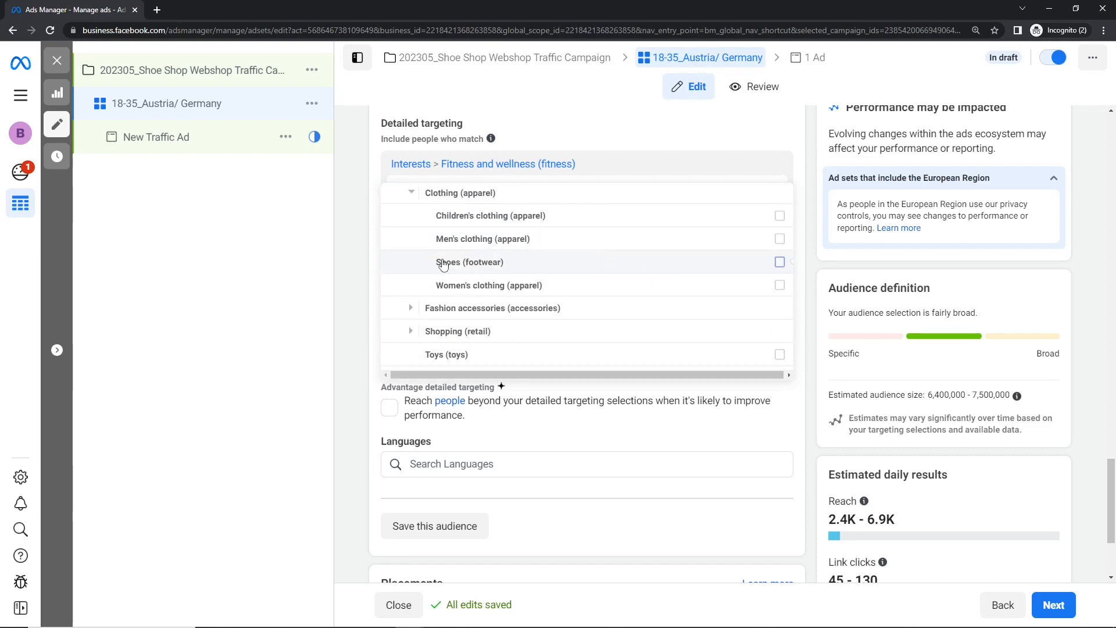
pyautogui.click(775, 265)
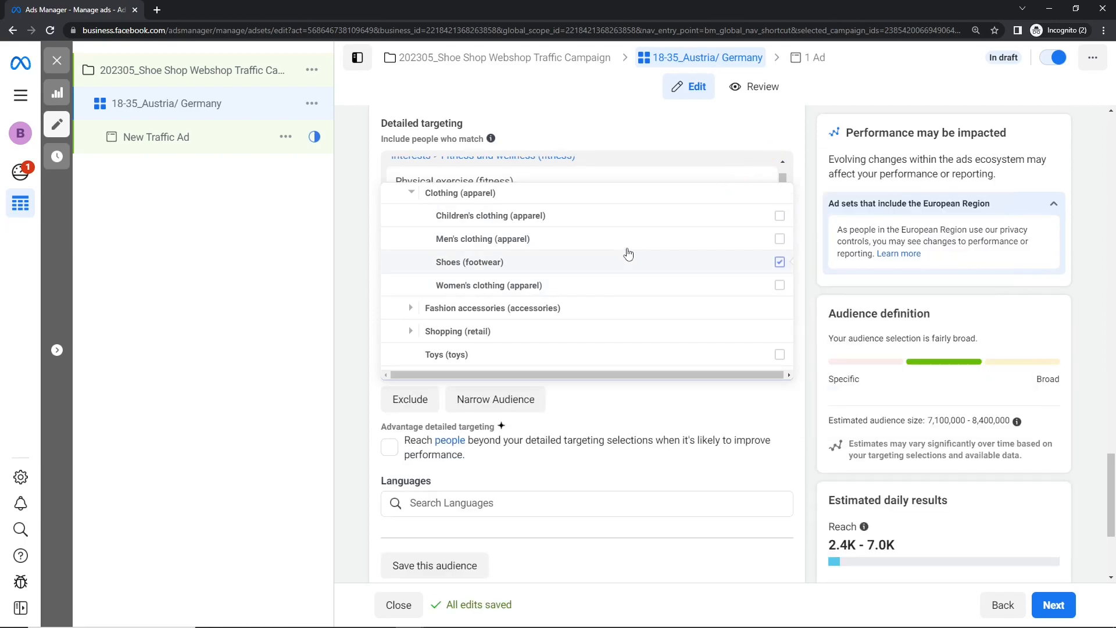
pyautogui.click(780, 239)
pyautogui.click(780, 285)
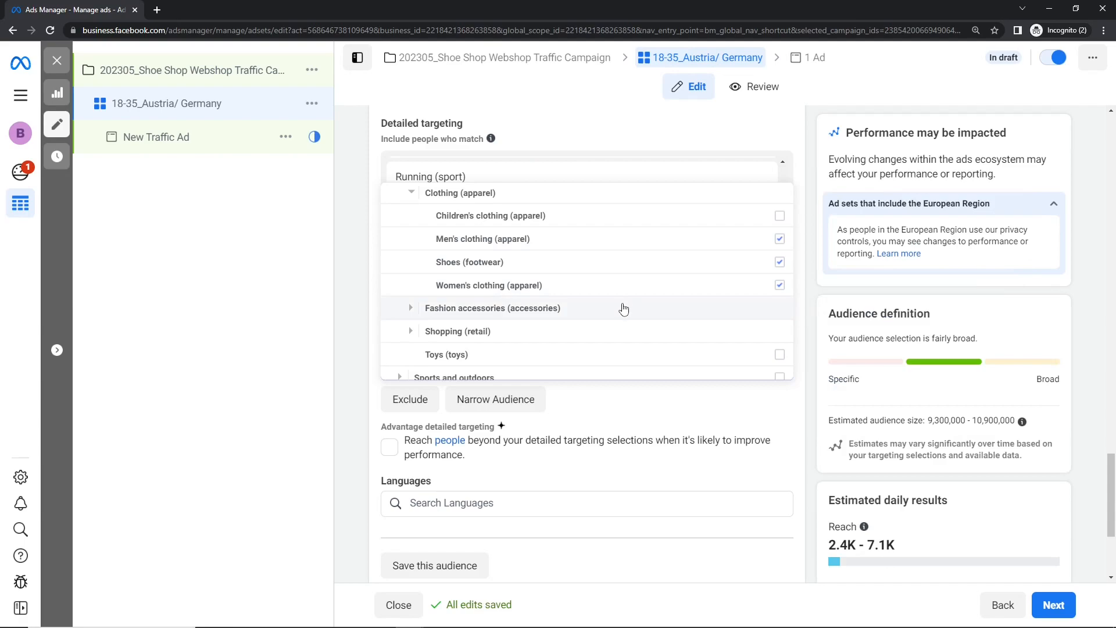
# - Add the Basketball, Baseball, Association football (Soccer) and American football interests from Sports in the Sports and outdoors category
pyautogui.scroll(-2, 622, 308)
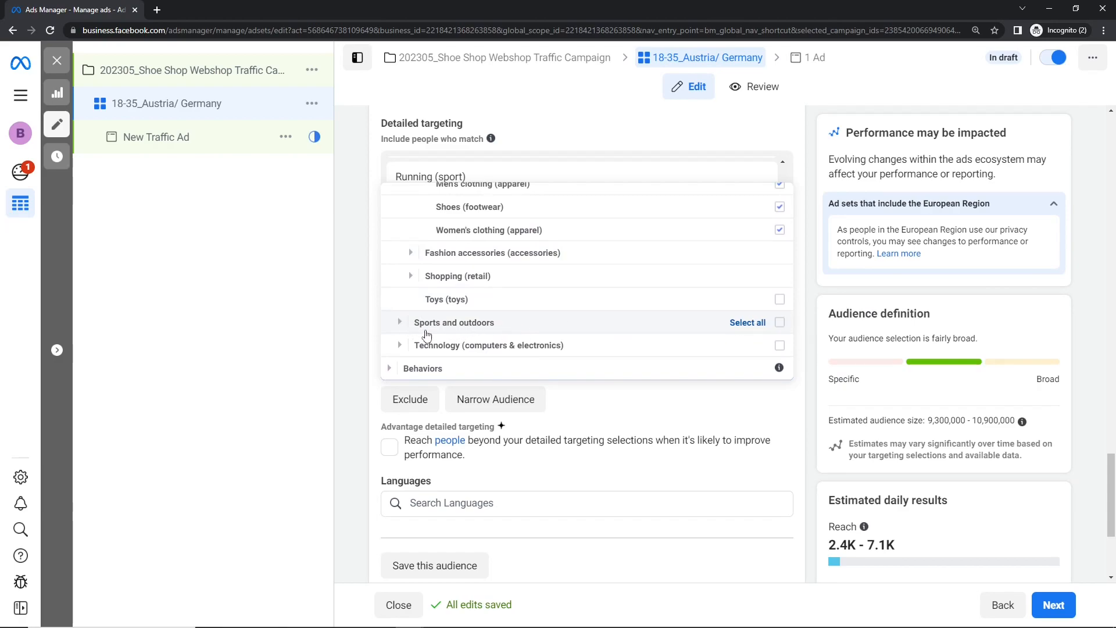
pyautogui.click(401, 324)
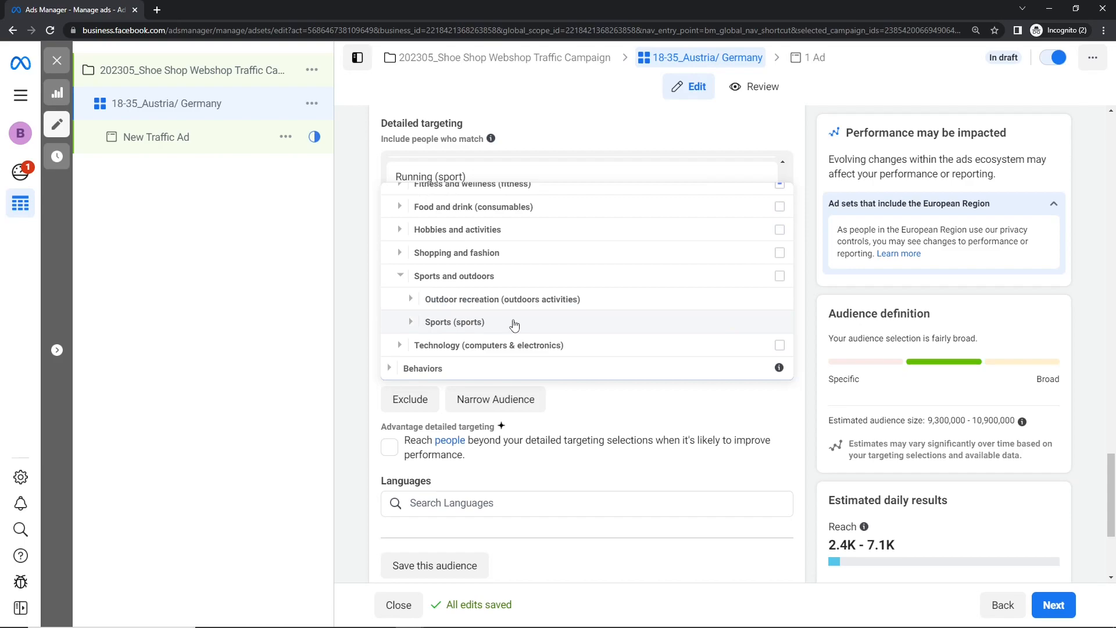
pyautogui.click(411, 321)
pyautogui.scroll(-3, 425, 324)
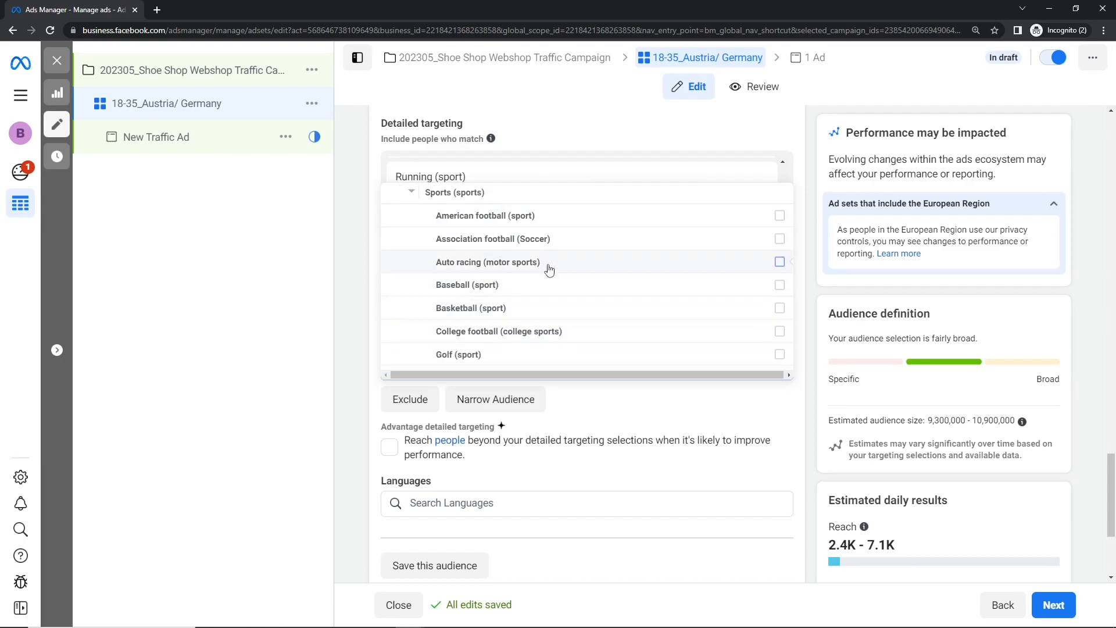
pyautogui.scroll(-2, 549, 269)
pyautogui.scroll(-2, 555, 273)
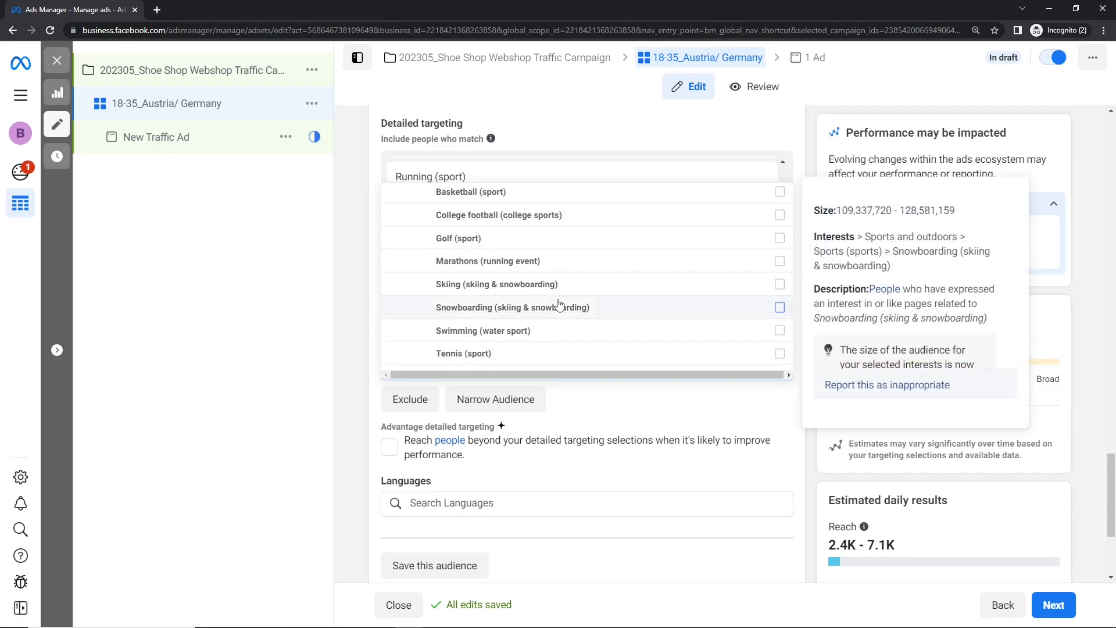
pyautogui.scroll(2, 558, 304)
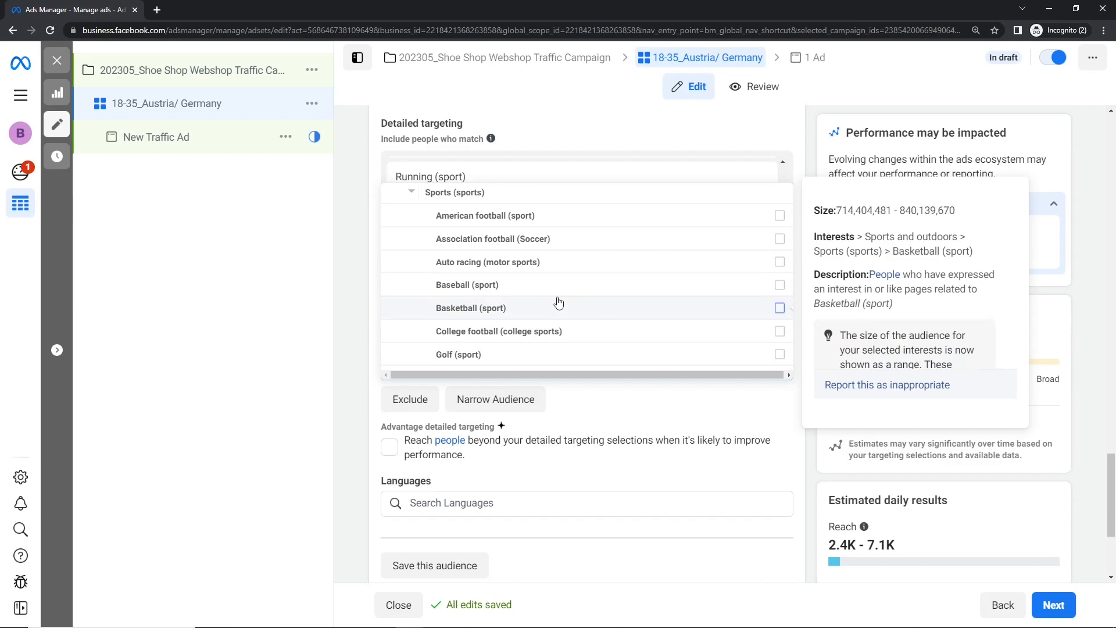
pyautogui.click(558, 303)
pyautogui.click(578, 287)
pyautogui.click(615, 239)
pyautogui.click(620, 218)
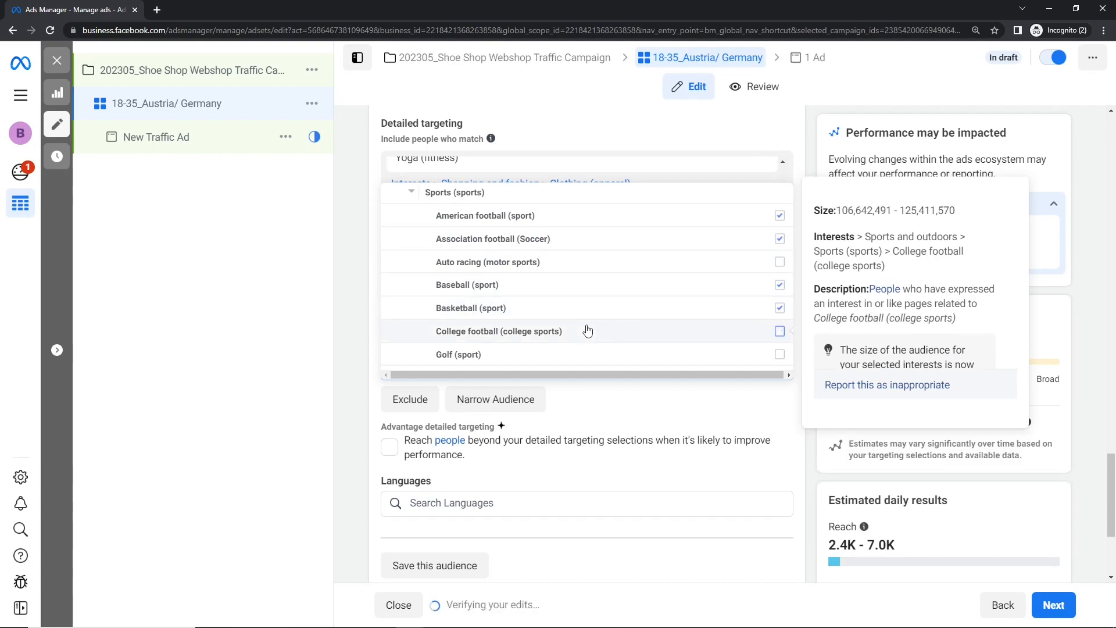
# - Add the College football and Marathons interests from the Sports list to the detailed targeting
pyautogui.scroll(3, 587, 330)
pyautogui.scroll(-3, 586, 327)
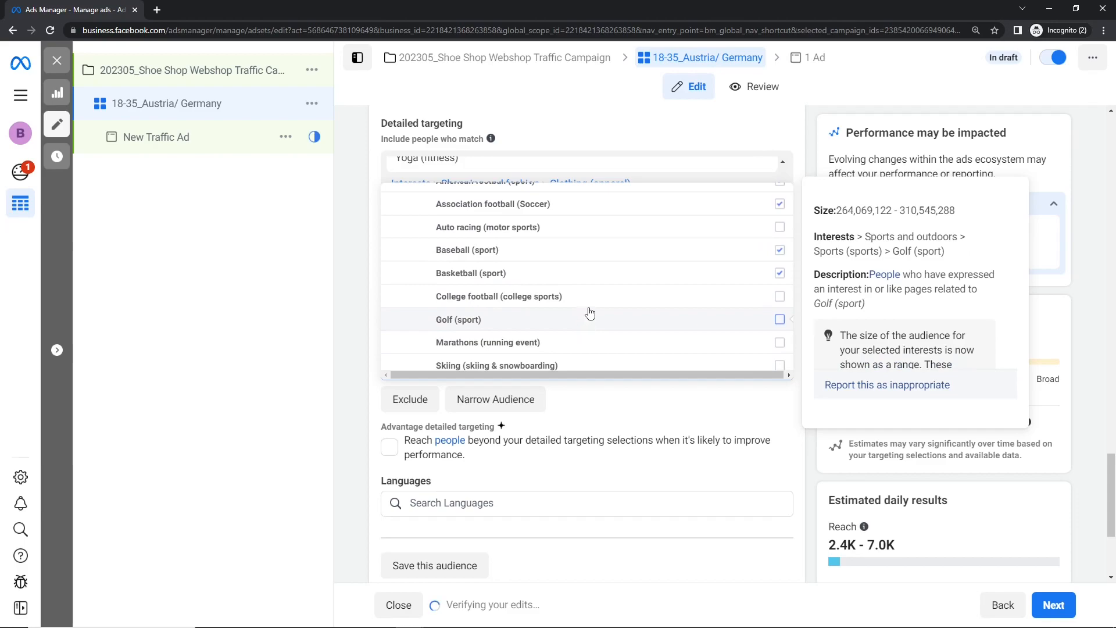
pyautogui.click(591, 302)
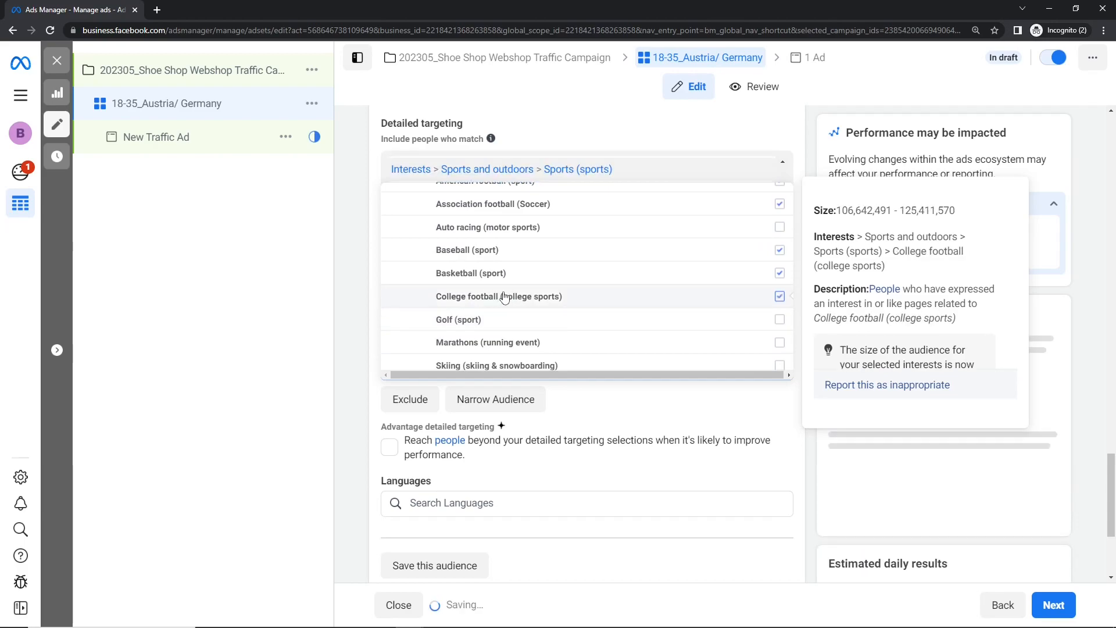
pyautogui.click(573, 342)
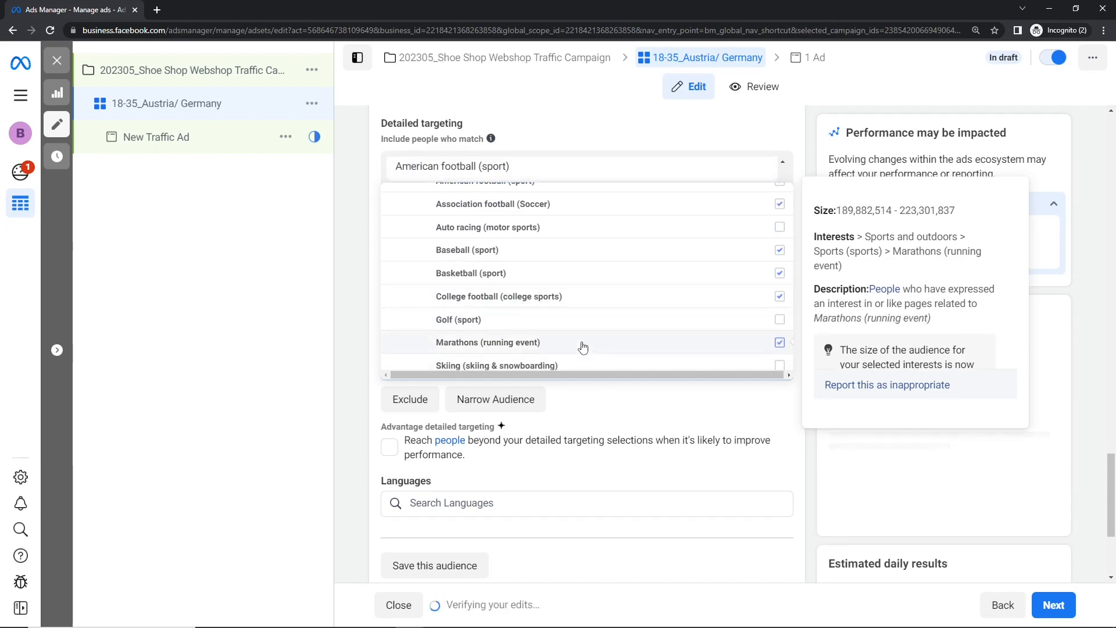
# - Examine the Outdoor recreation interests within the Sports and outdoors category
pyautogui.scroll(3, 573, 340)
pyautogui.scroll(-1, 573, 340)
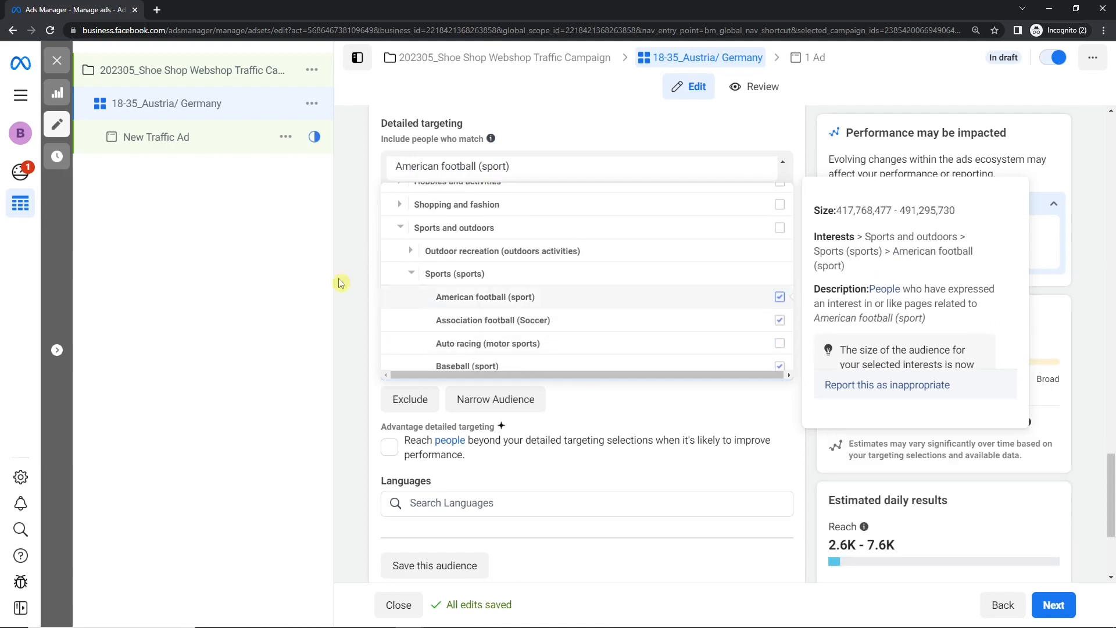
pyautogui.click(411, 275)
pyautogui.click(411, 300)
pyautogui.scroll(-2, 412, 302)
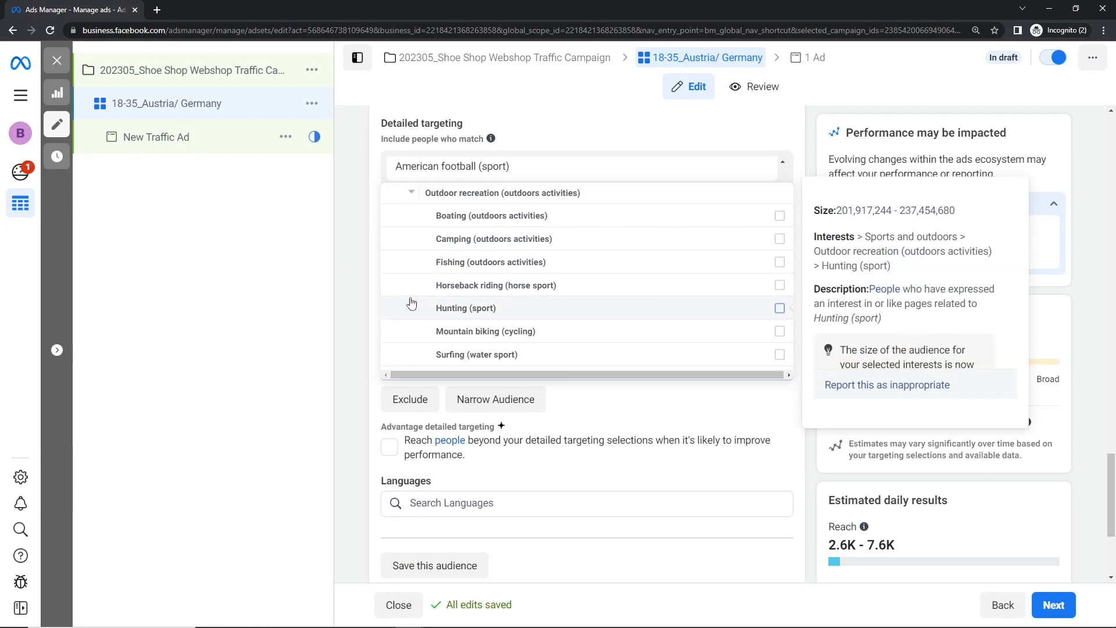
pyautogui.click(636, 246)
pyautogui.click(635, 245)
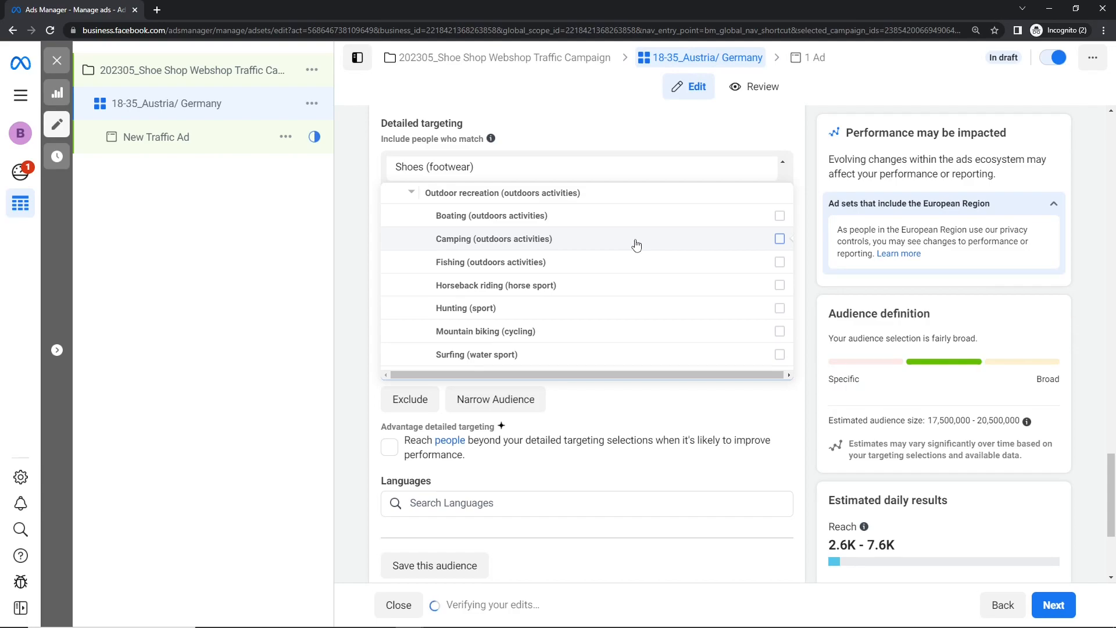
pyautogui.scroll(-1, 636, 245)
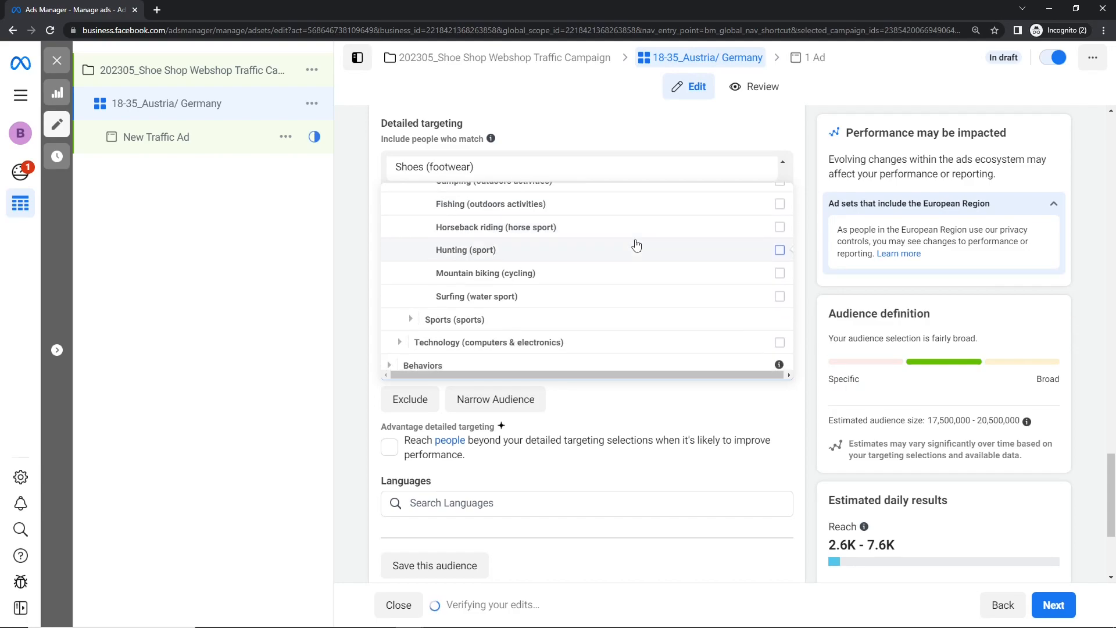
pyautogui.scroll(1, 636, 245)
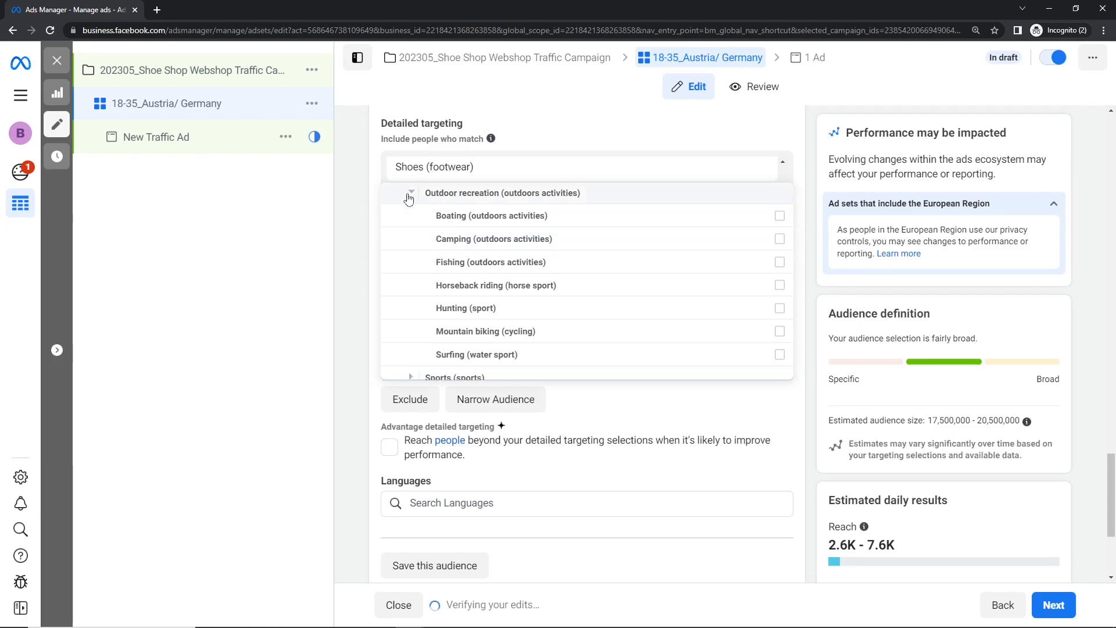
pyautogui.moveTo(442, 215)
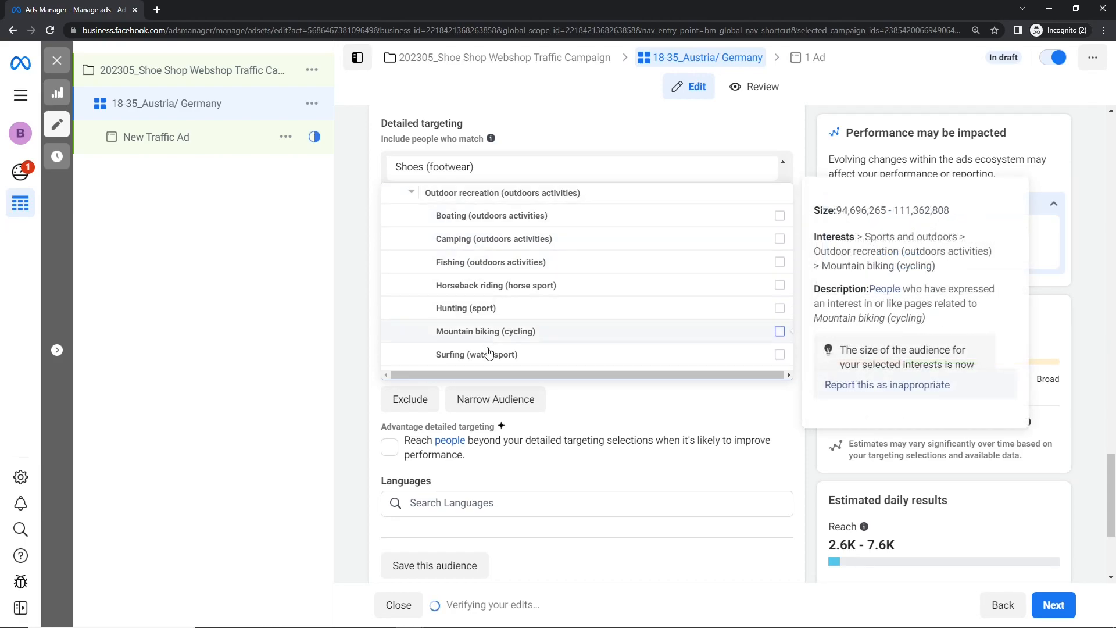
pyautogui.click(412, 192)
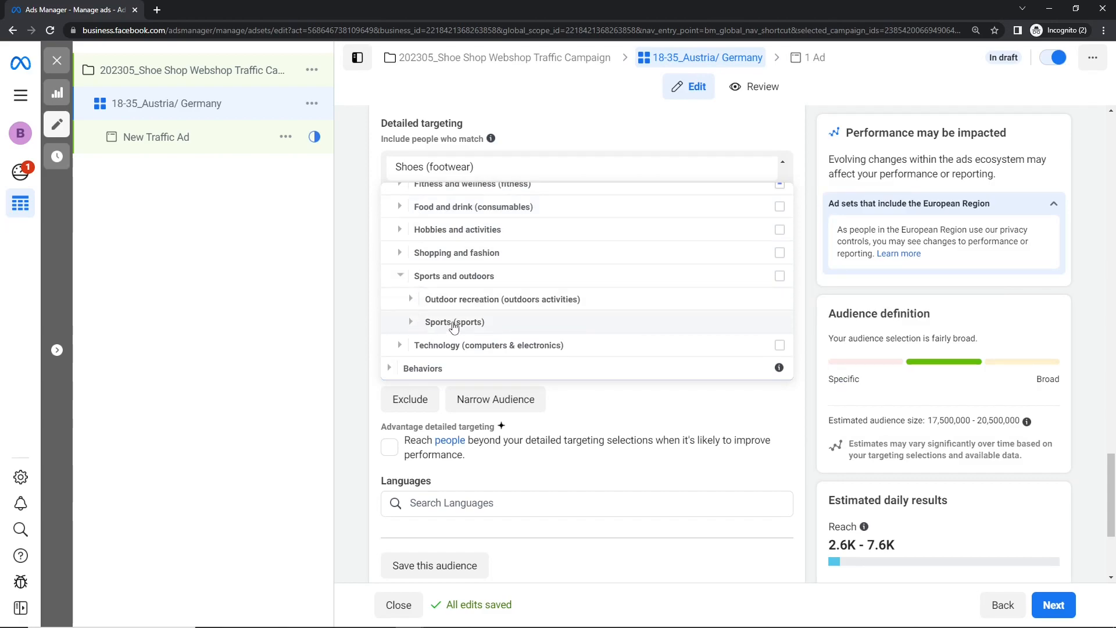
# - Examine the Technology interests and the Anniversary and Mobile Device User groups within Behaviors
pyautogui.click(400, 344)
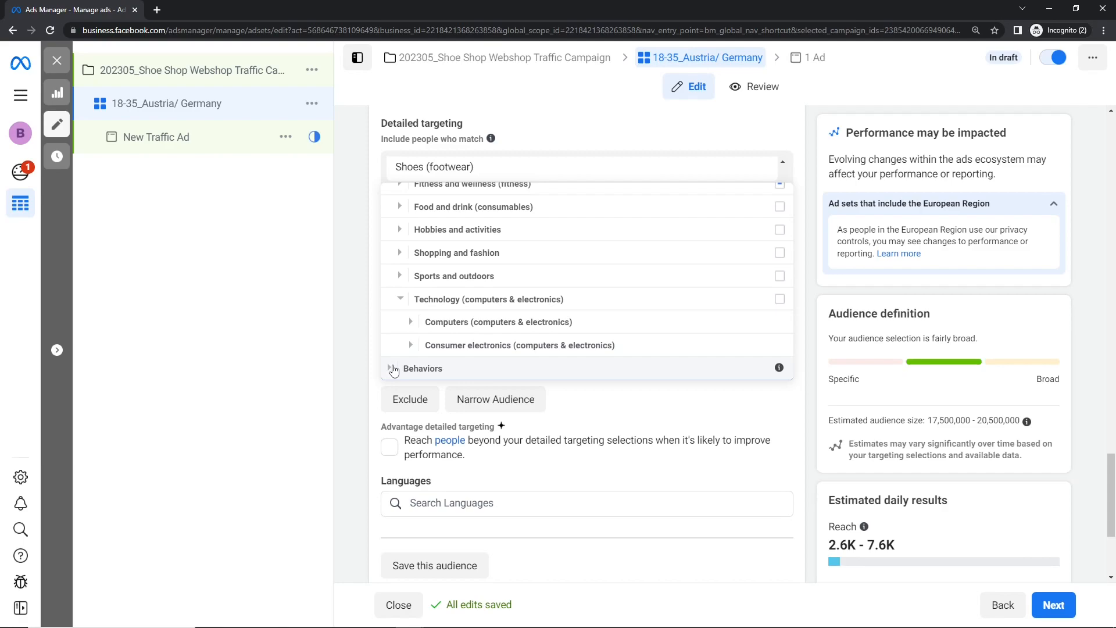
pyautogui.click(391, 368)
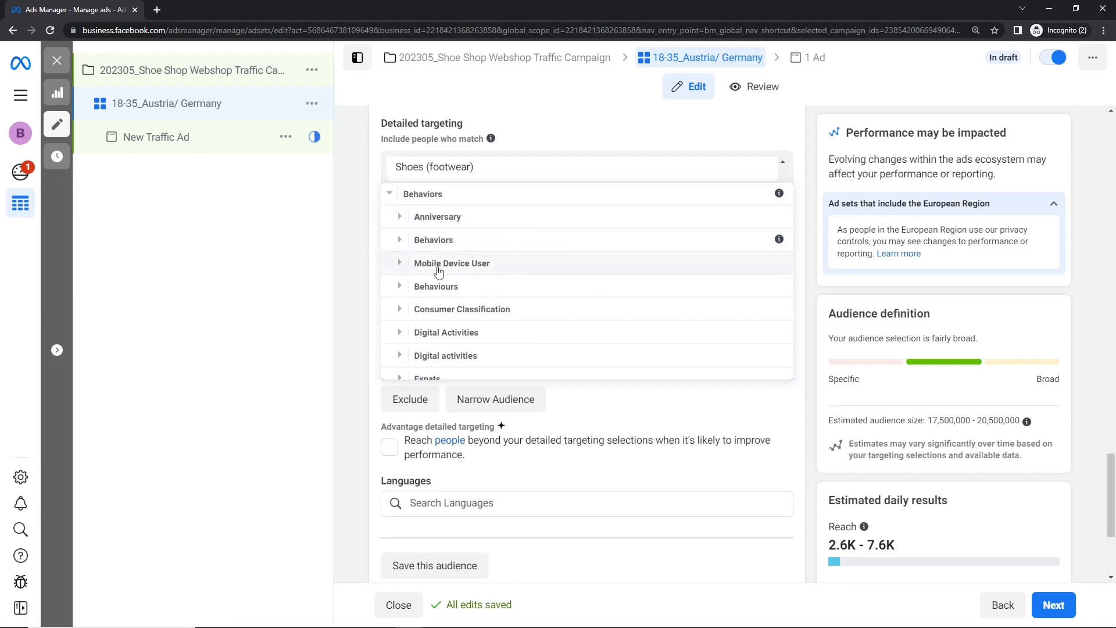
pyautogui.click(401, 222)
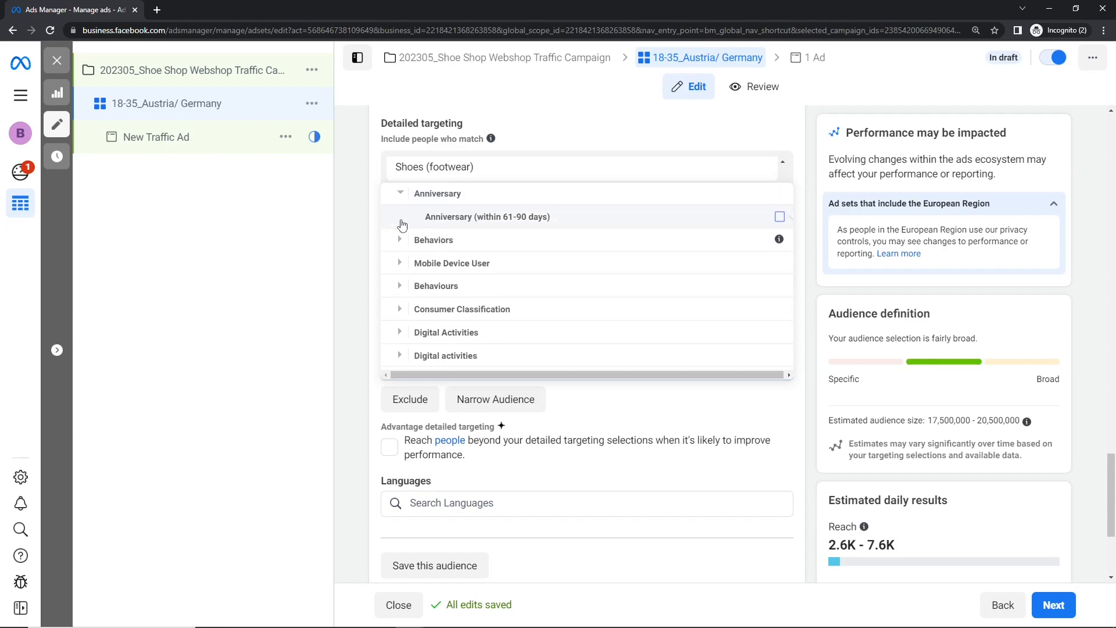
pyautogui.click(402, 264)
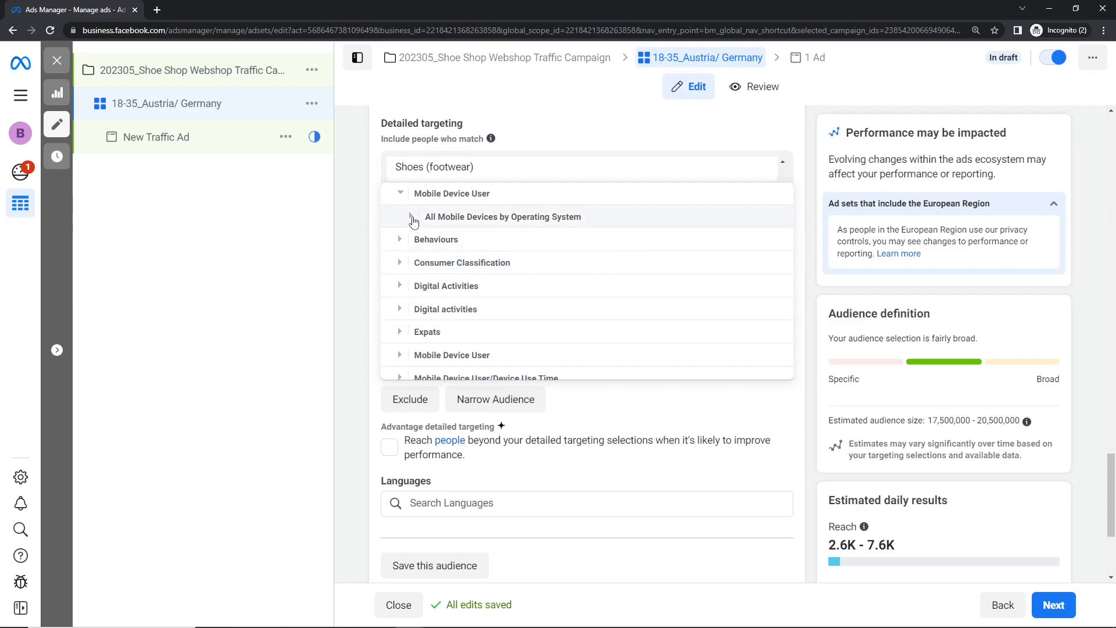
pyautogui.click(410, 216)
pyautogui.click(424, 216)
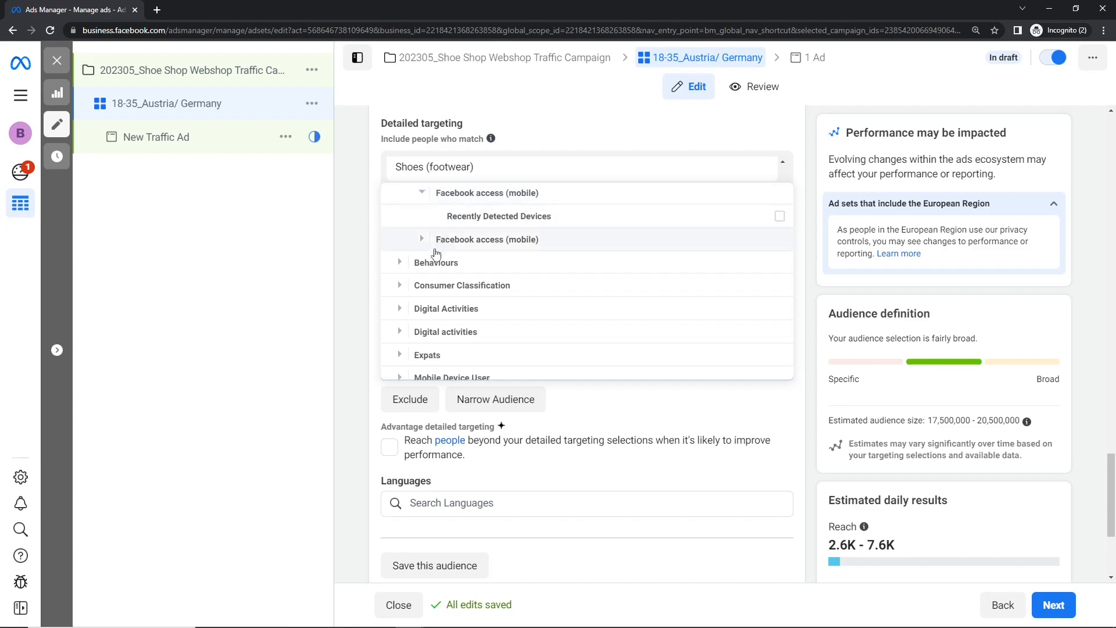
# - Try the Purchase with offer behavior from Purchase behaviours in the detailed targeting, and remove it again
pyautogui.click(398, 266)
pyautogui.click(409, 216)
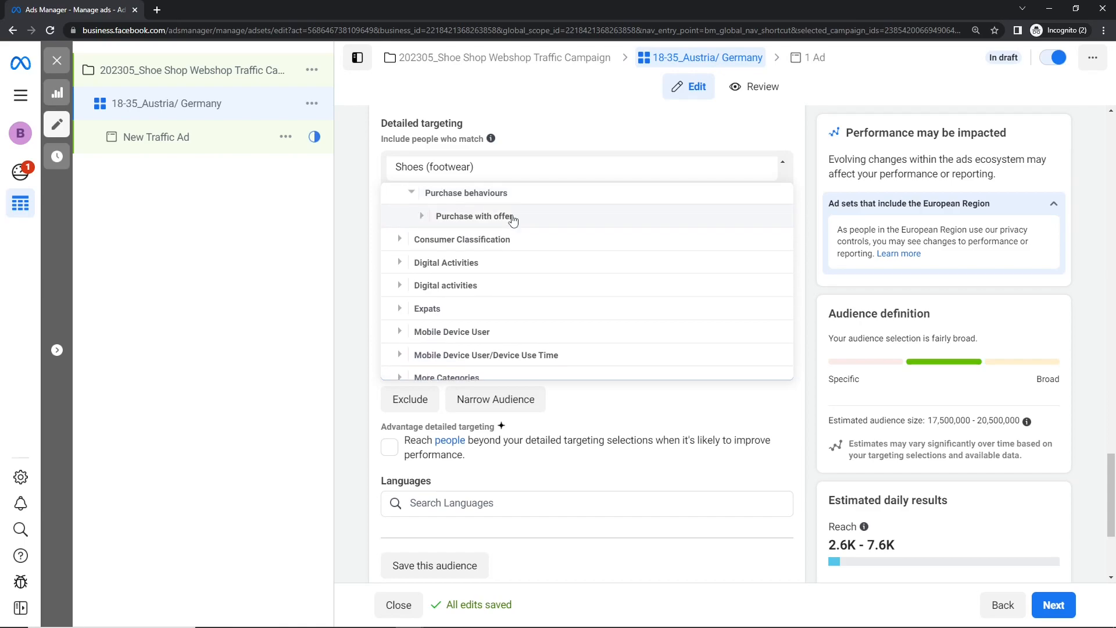
pyautogui.click(421, 215)
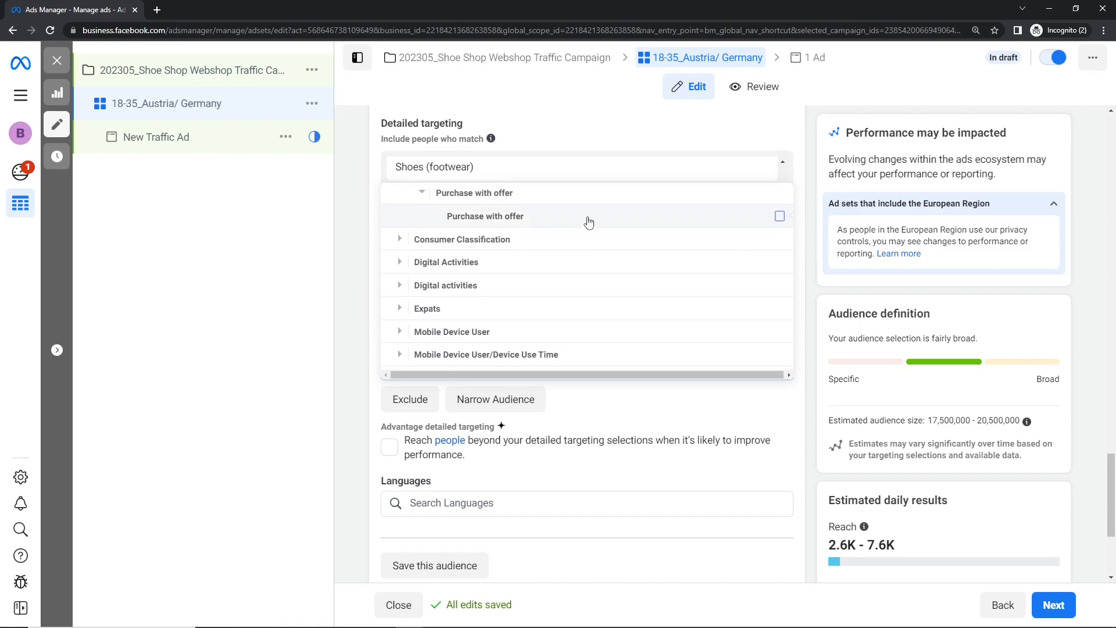
pyautogui.moveTo(683, 226)
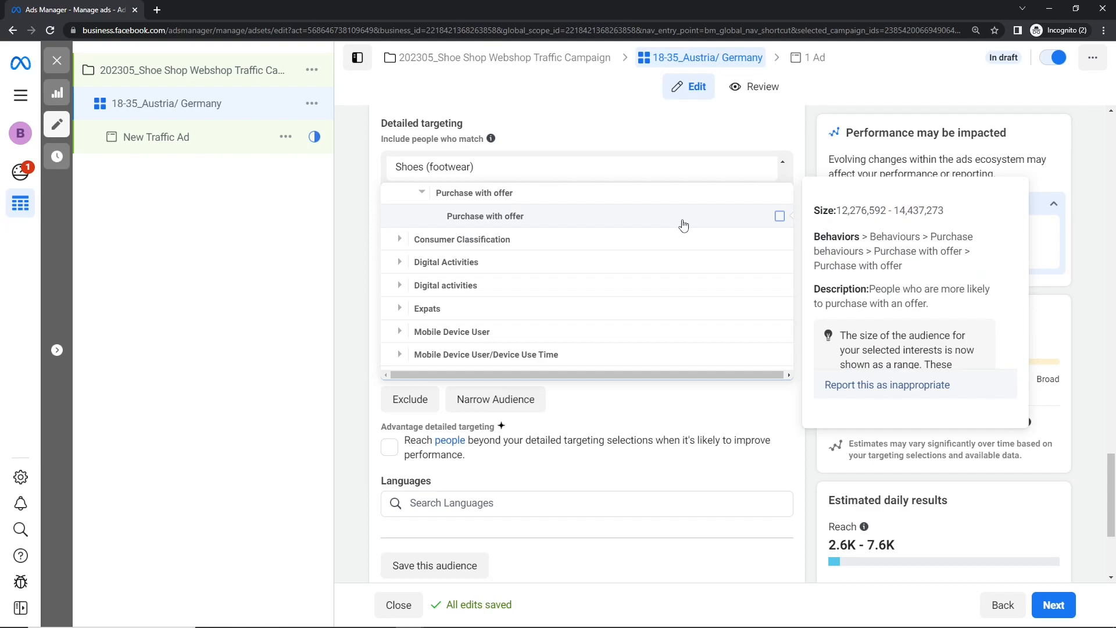
pyautogui.click(684, 226)
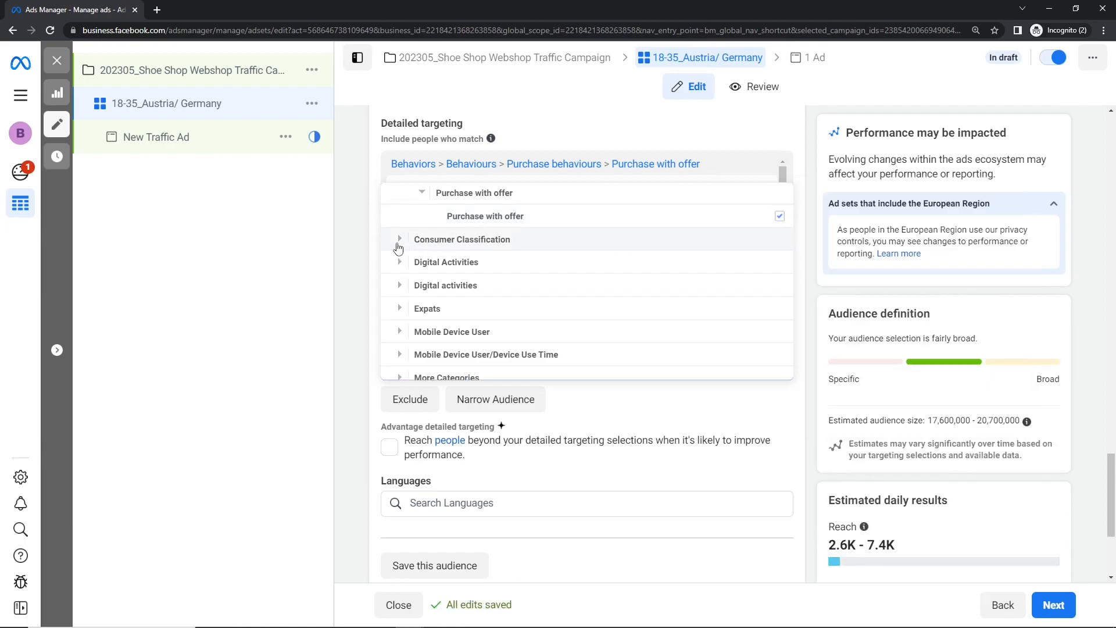
pyautogui.moveTo(593, 221)
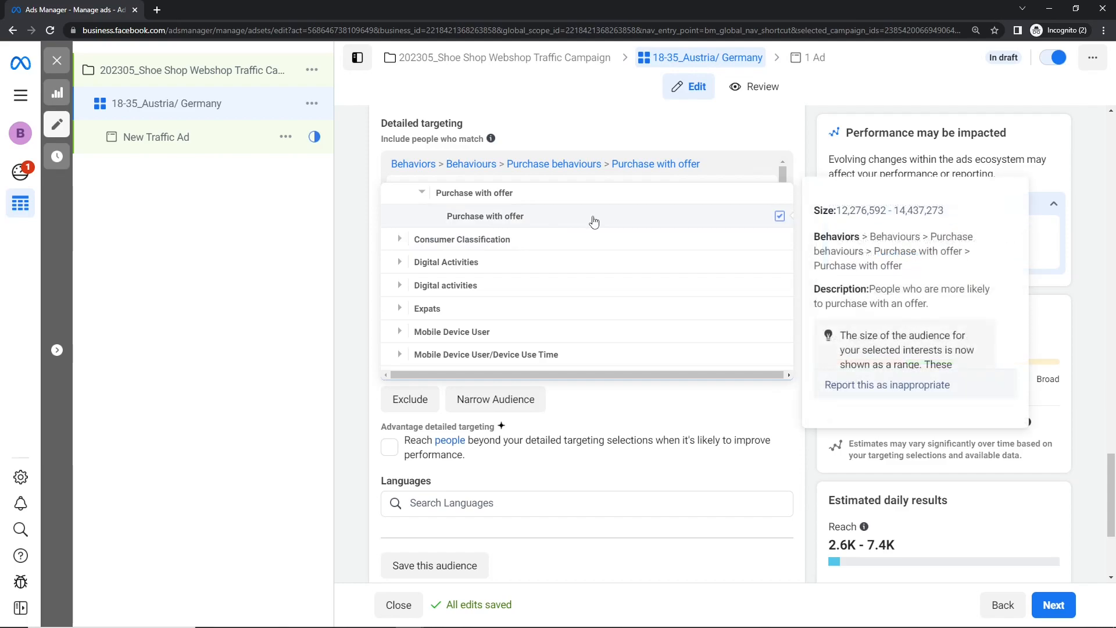
pyautogui.click(501, 217)
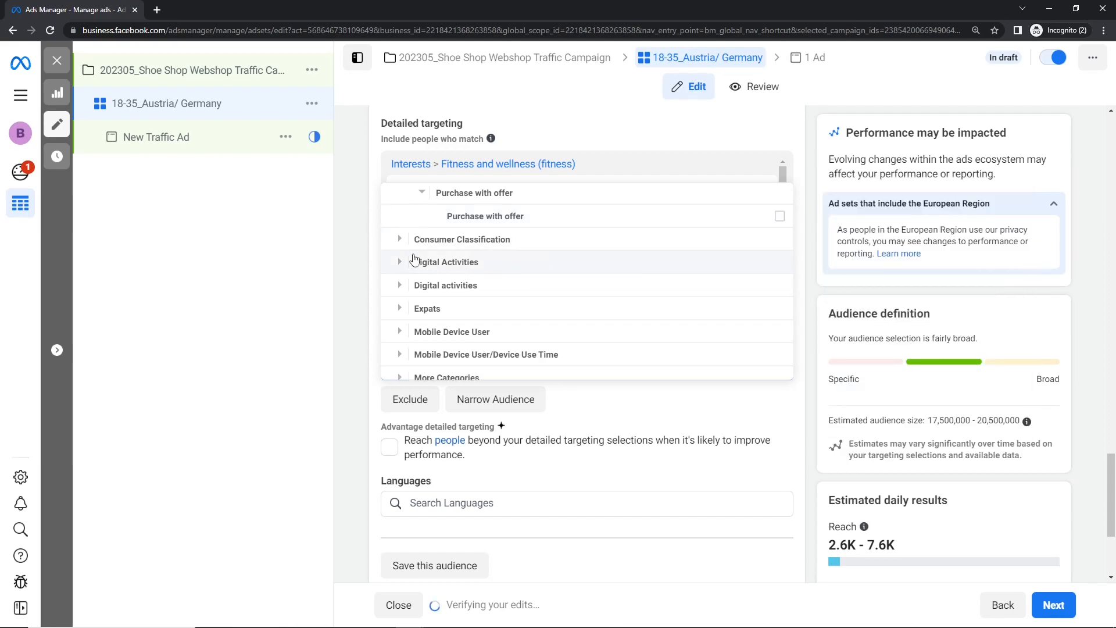
# - Examine the countries within the Consumer Classification behaviors, including the options for the Philippines
pyautogui.click(392, 242)
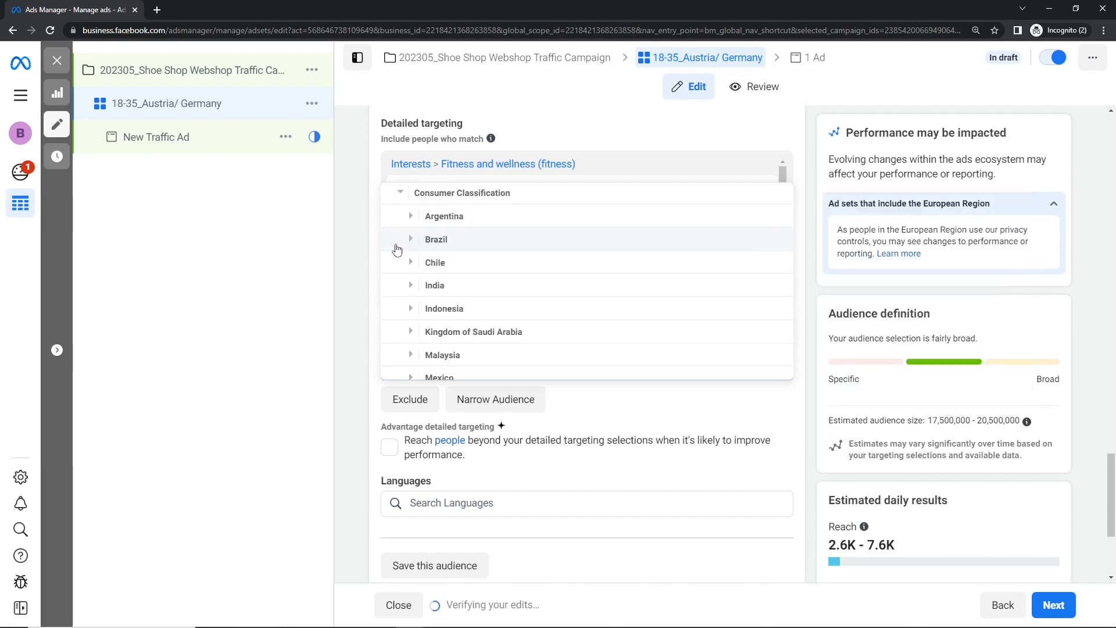
pyautogui.scroll(-2, 430, 305)
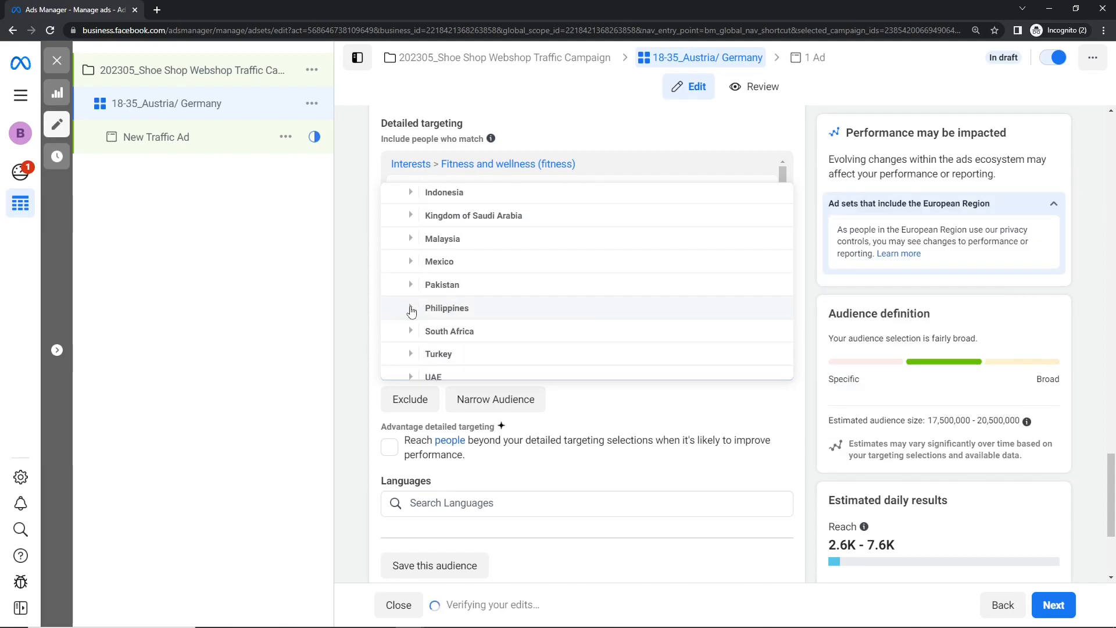
pyautogui.click(410, 308)
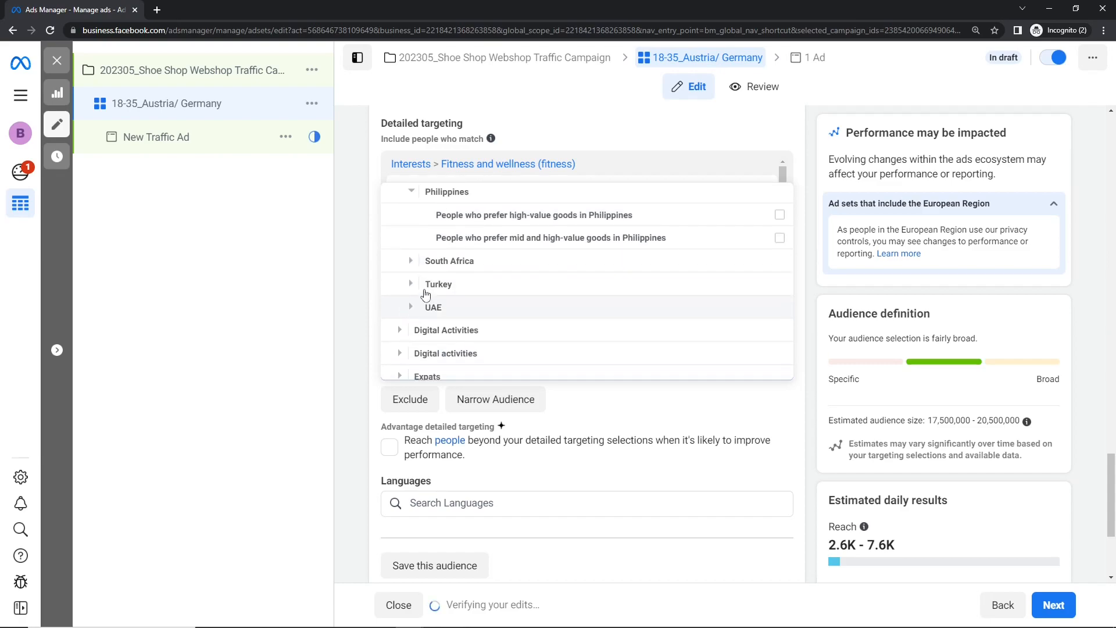
pyautogui.moveTo(533, 219)
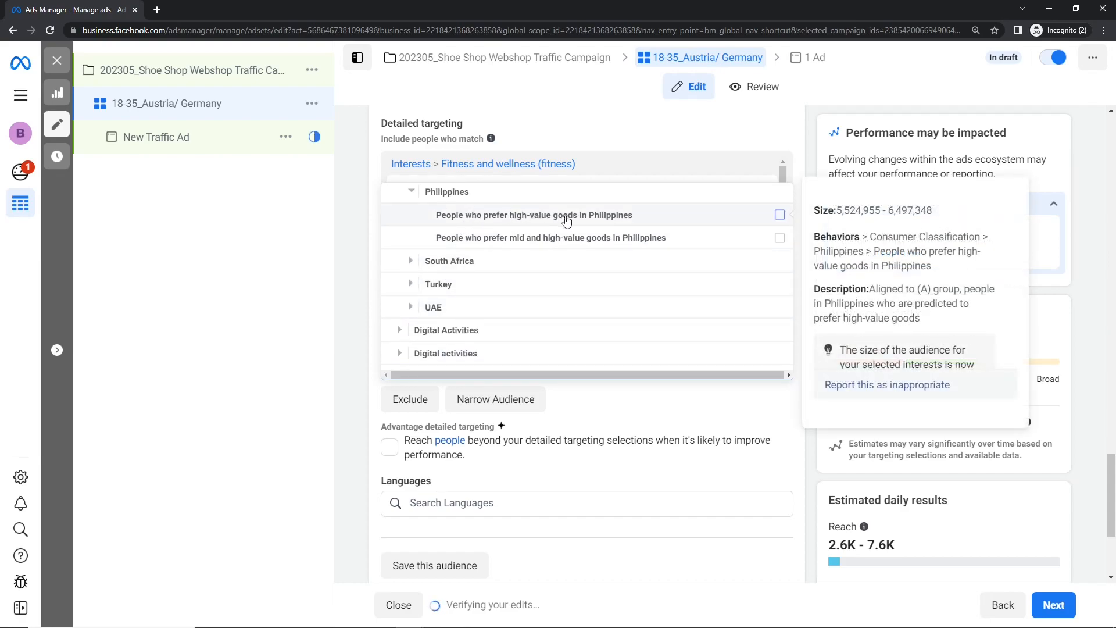
pyautogui.click(411, 192)
pyautogui.scroll(2, 436, 286)
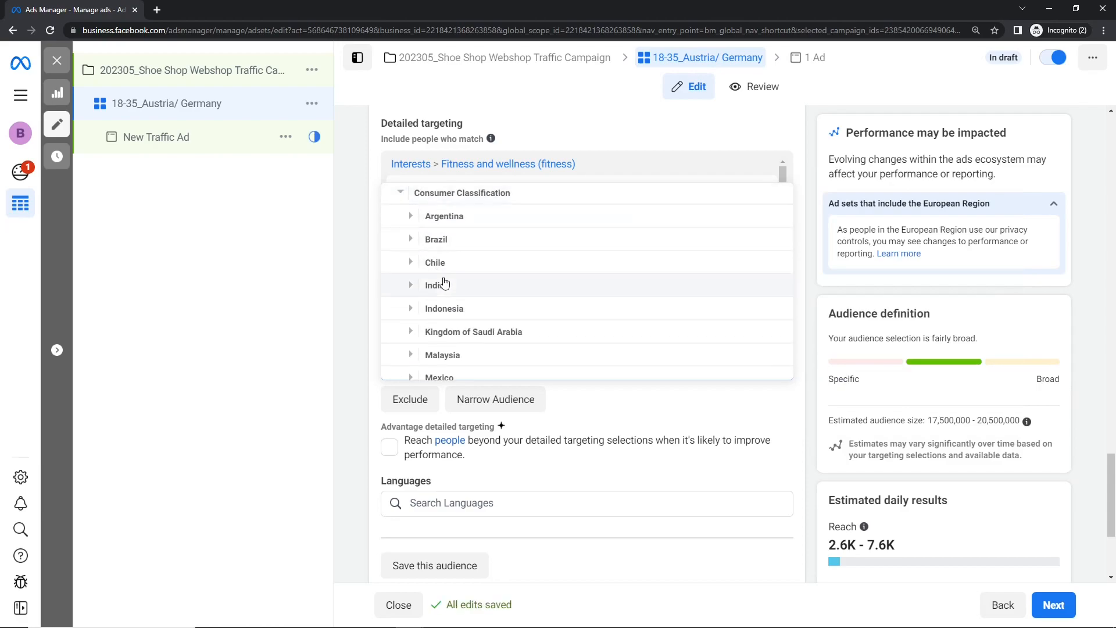
pyautogui.scroll(-4, 442, 285)
pyautogui.scroll(-3, 445, 283)
pyautogui.scroll(1, 445, 283)
pyautogui.scroll(-2, 444, 283)
pyautogui.scroll(3, 444, 283)
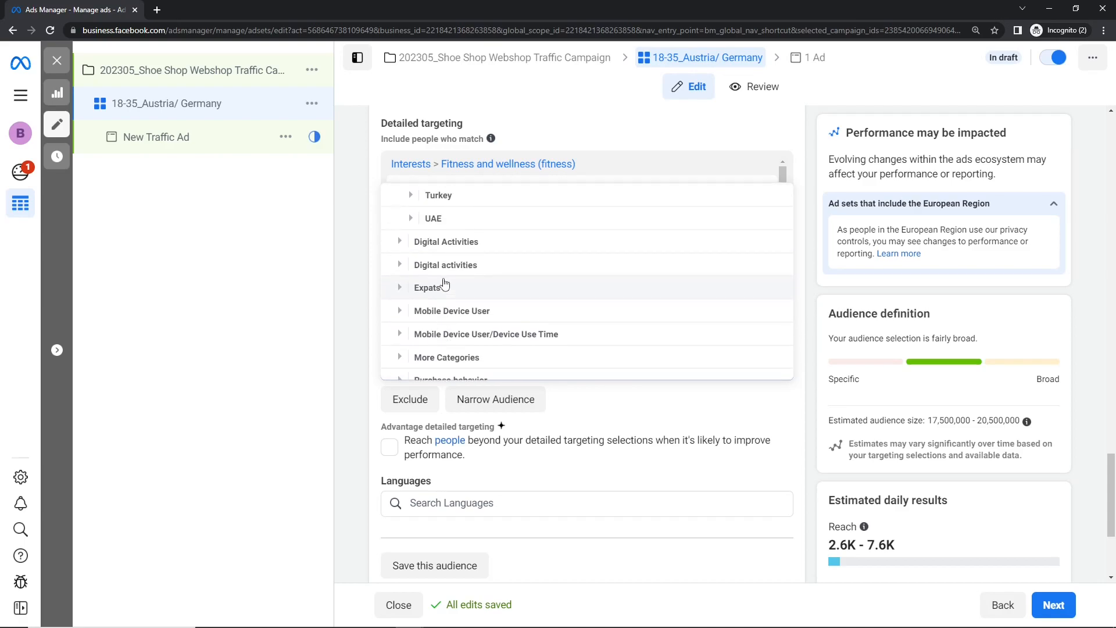
# - Examine the options within both digital activities groups of the Behaviors category
pyautogui.click(400, 242)
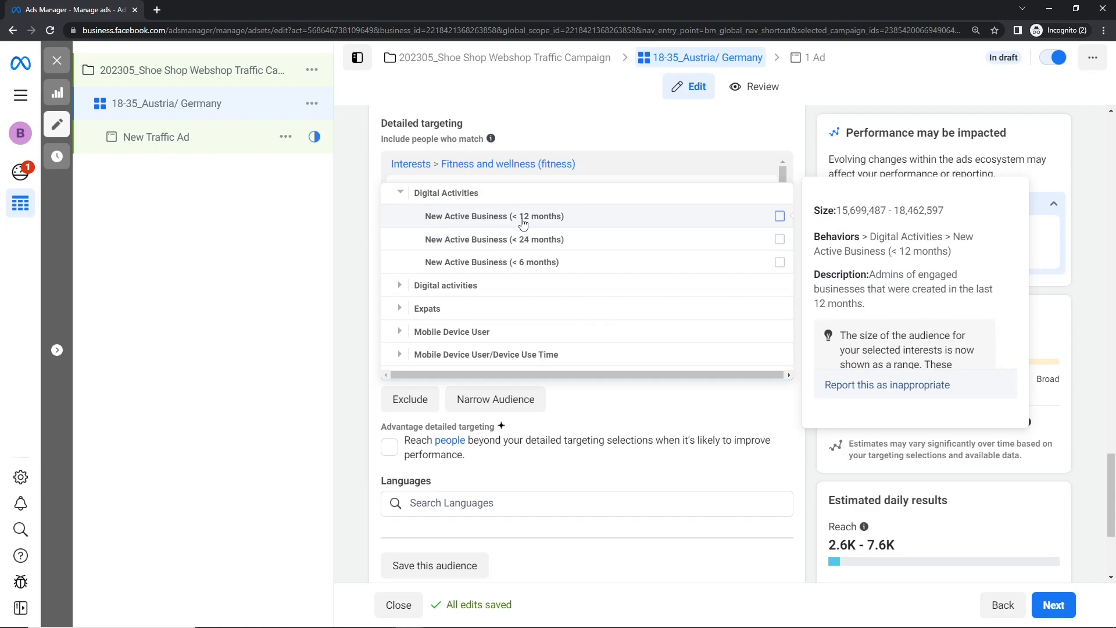
pyautogui.scroll(-1, 538, 245)
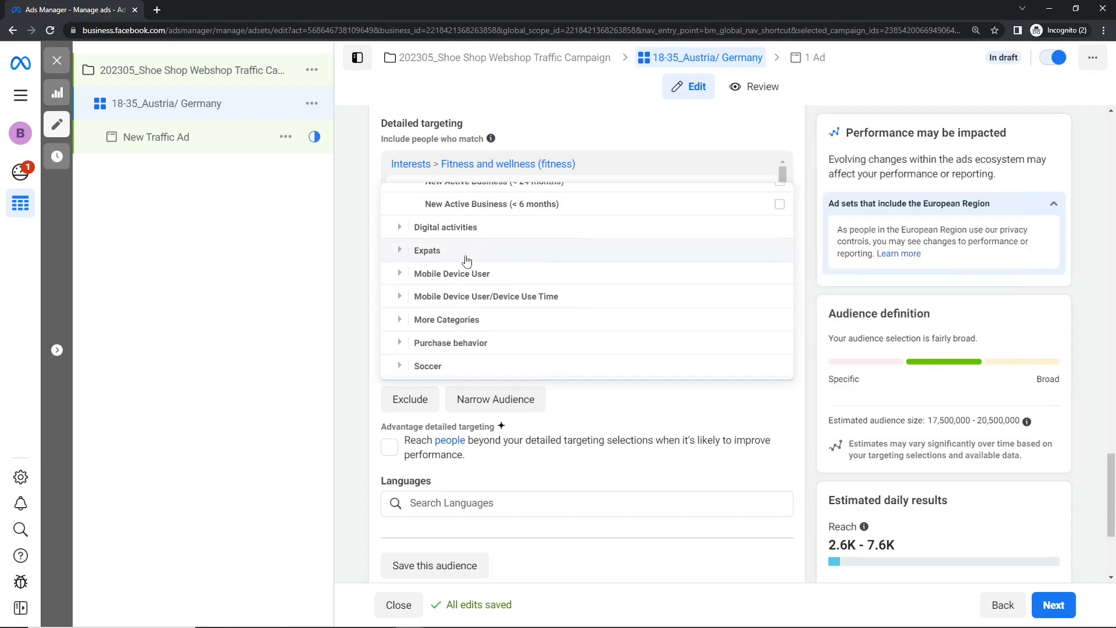
pyautogui.scroll(3, 407, 251)
pyautogui.scroll(-3, 407, 255)
pyautogui.click(400, 230)
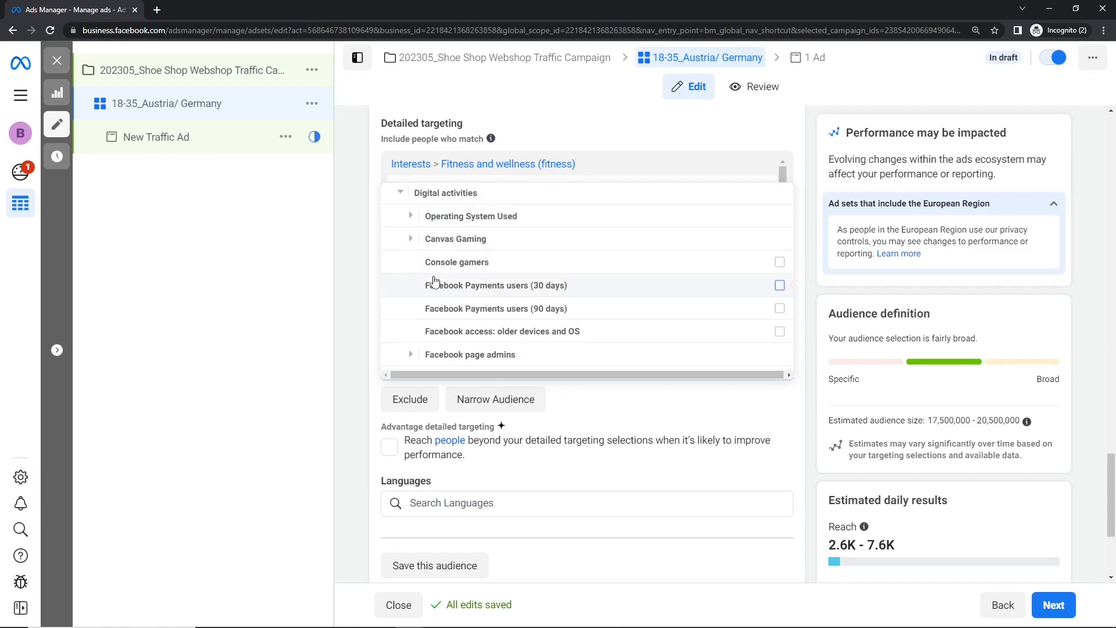
pyautogui.scroll(-1, 435, 281)
pyautogui.scroll(-1, 481, 239)
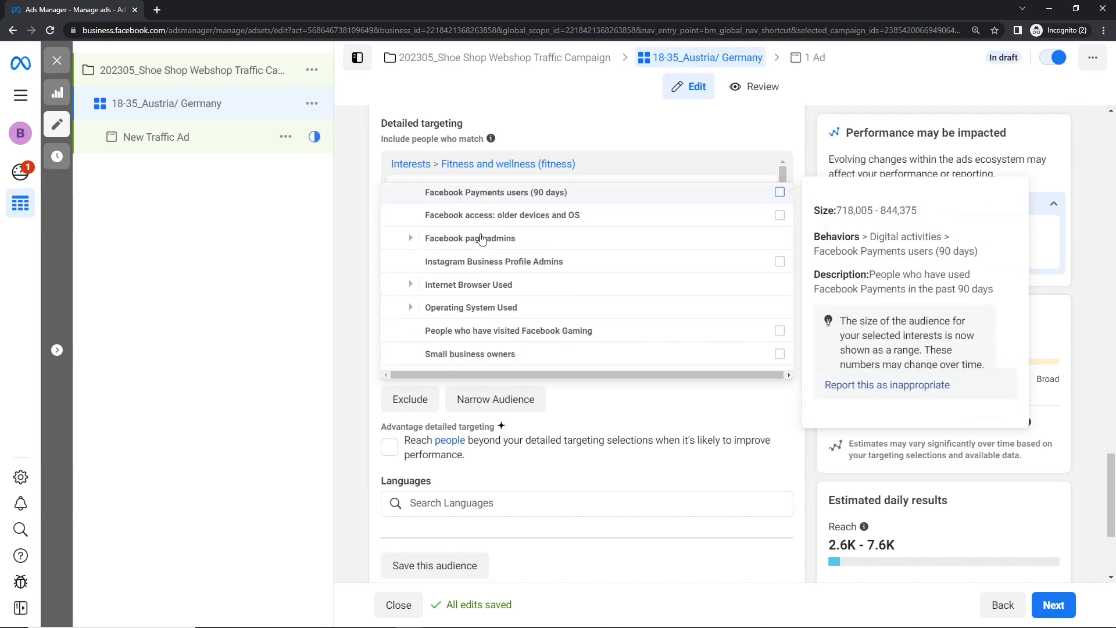
pyautogui.scroll(-3, 481, 238)
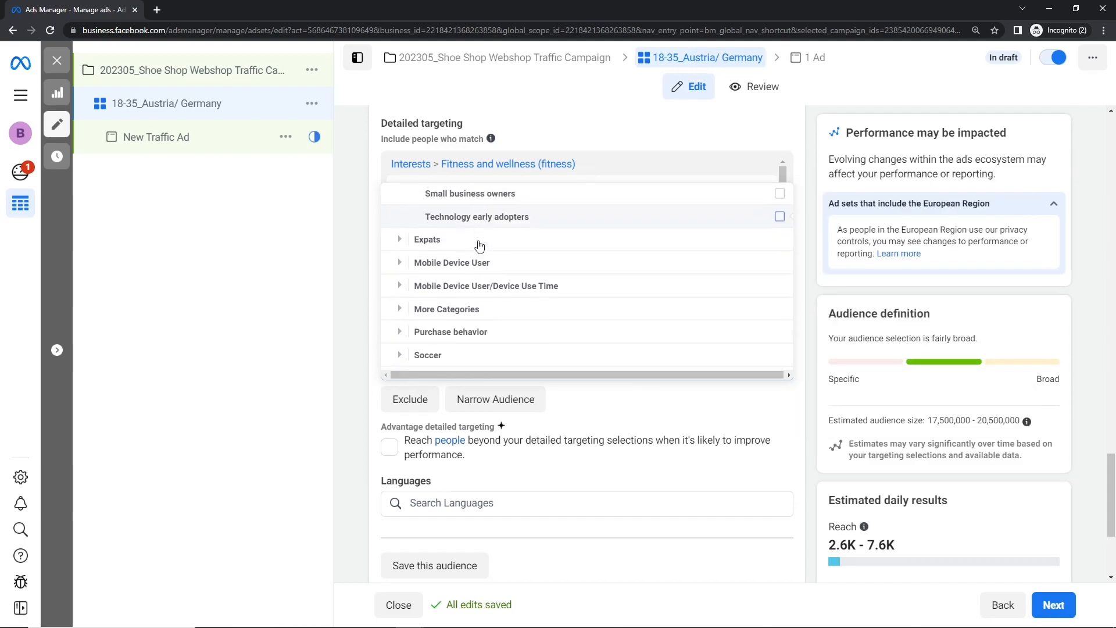
# - Examine the Soccer and Travel behaviors, and close the targeting category list
pyautogui.click(399, 346)
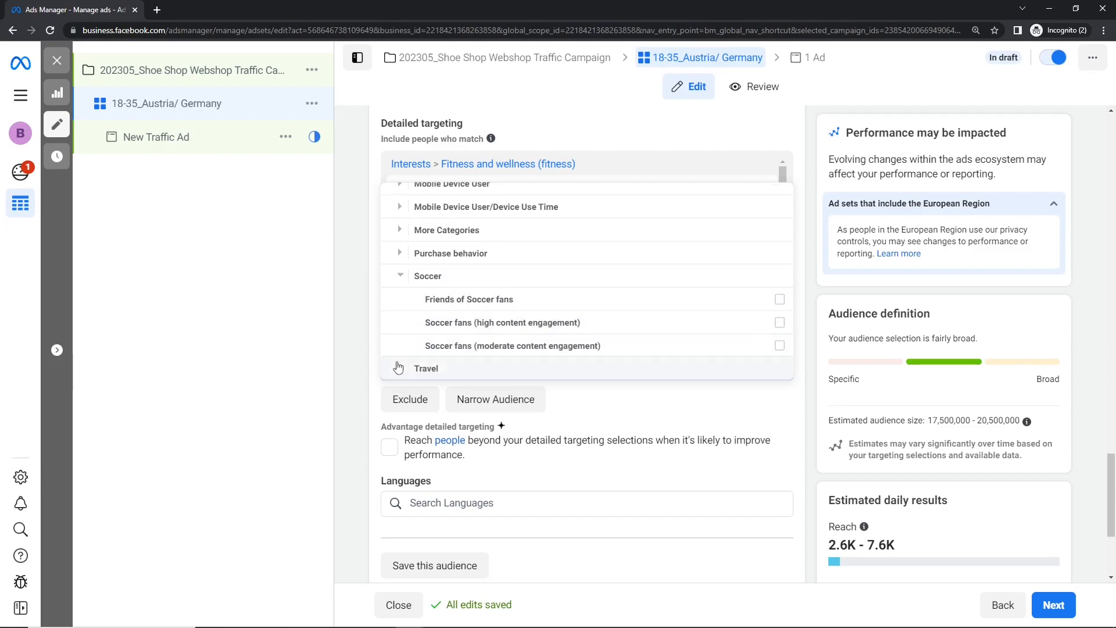
pyautogui.click(400, 362)
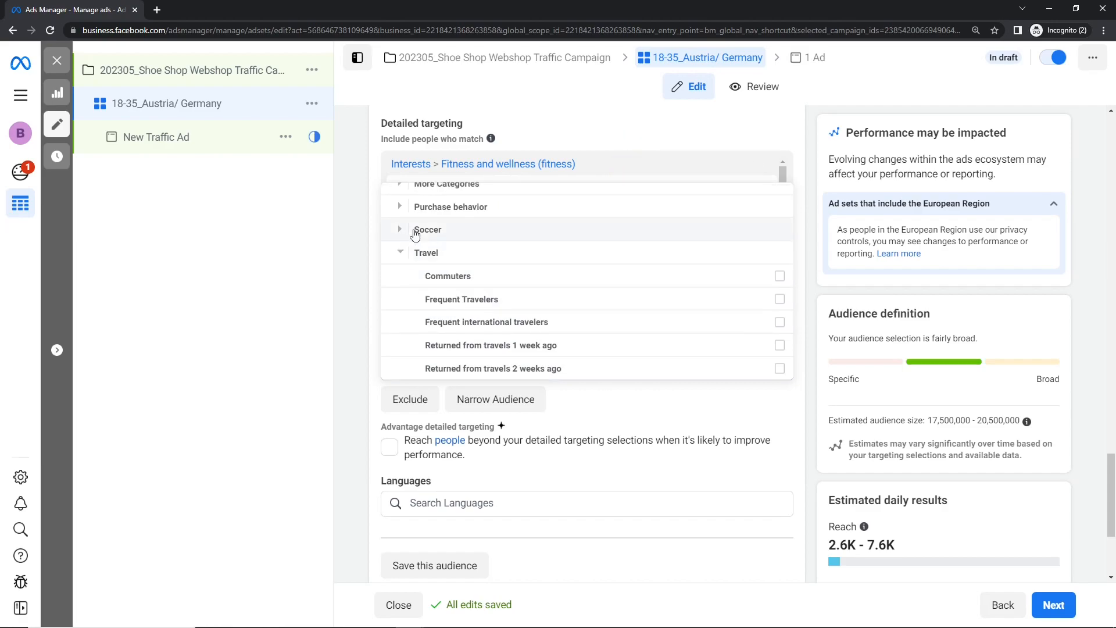
pyautogui.moveTo(403, 270)
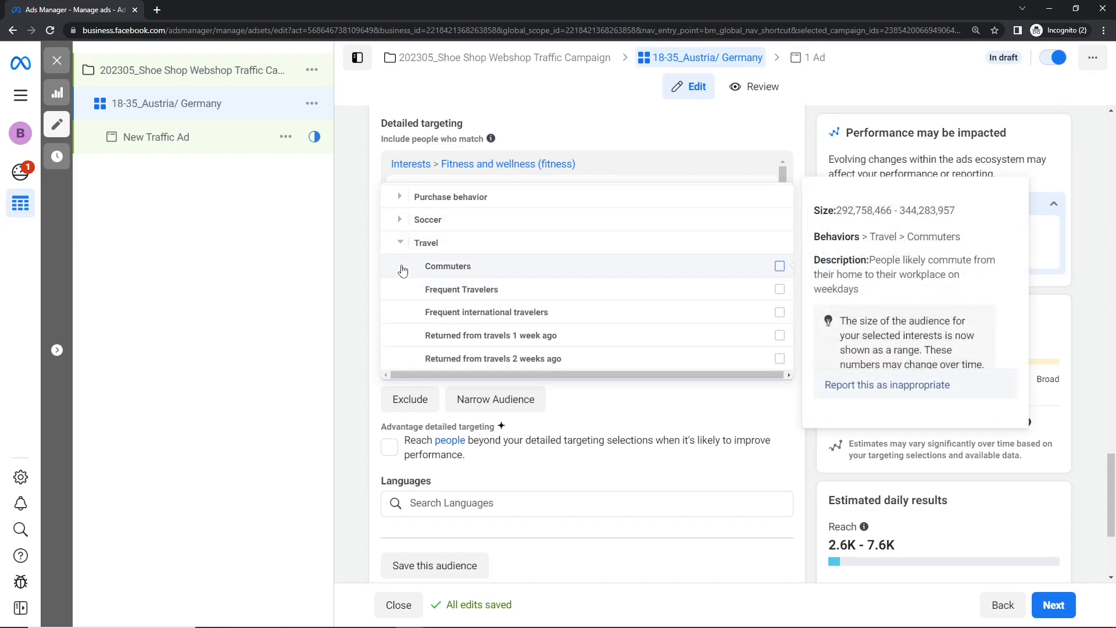
pyautogui.click(368, 303)
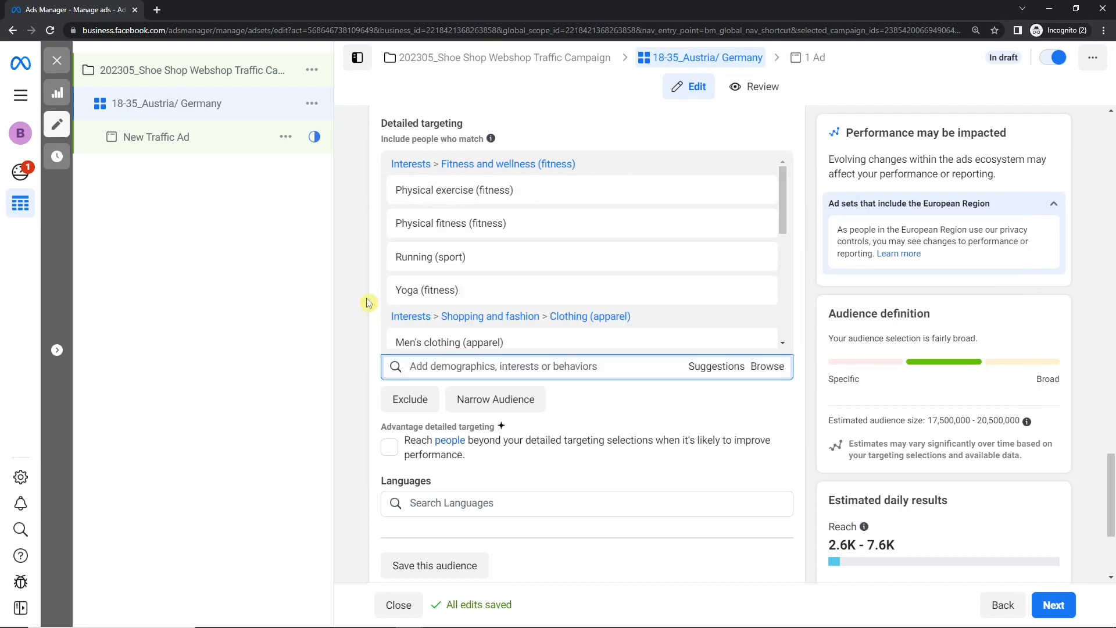
# - Review the fitness, clothing and sports interests included in the detailed targeting
pyautogui.scroll(-3, 518, 269)
pyautogui.moveTo(520, 268)
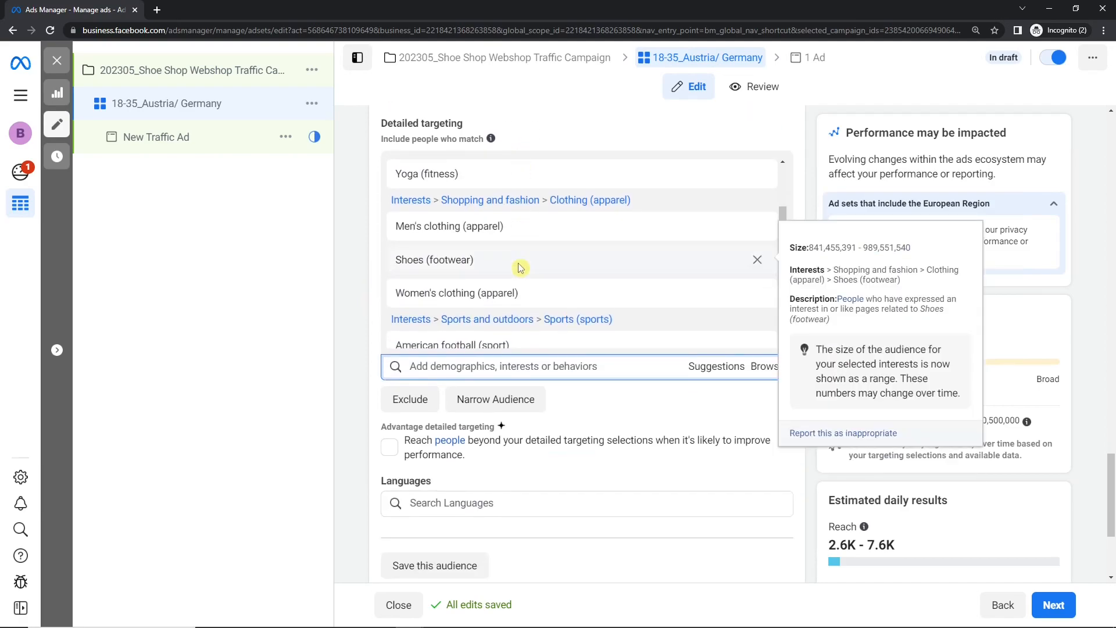
pyautogui.scroll(2, 585, 289)
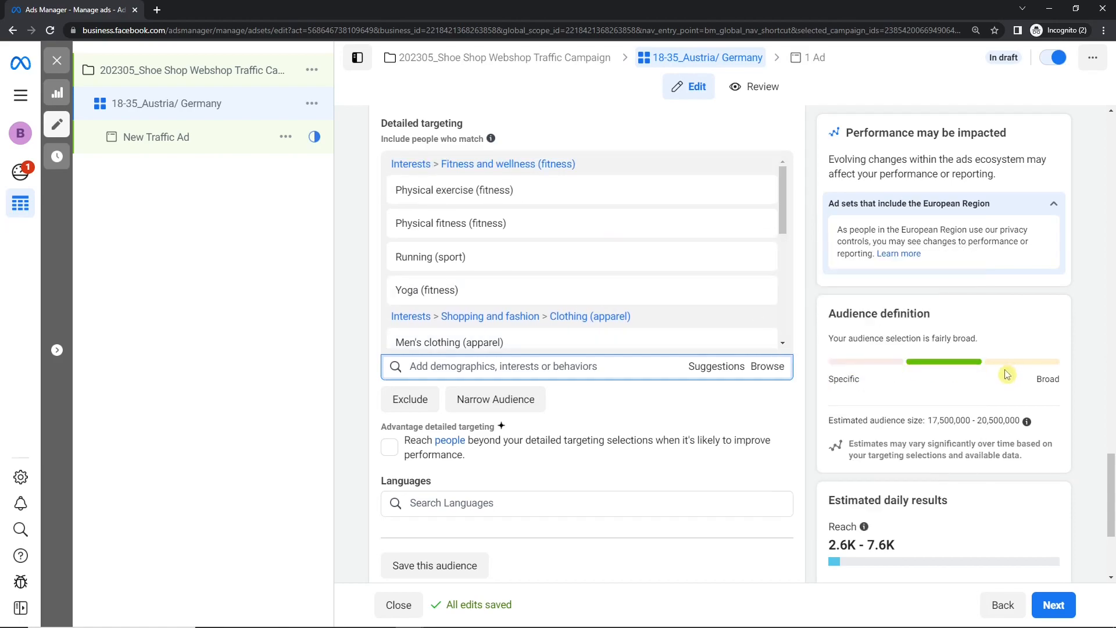
# - Check the estimated audience size and the estimated daily reach and link clicks for the ad set
pyautogui.moveTo(928, 420); pyautogui.dragTo(946, 421)
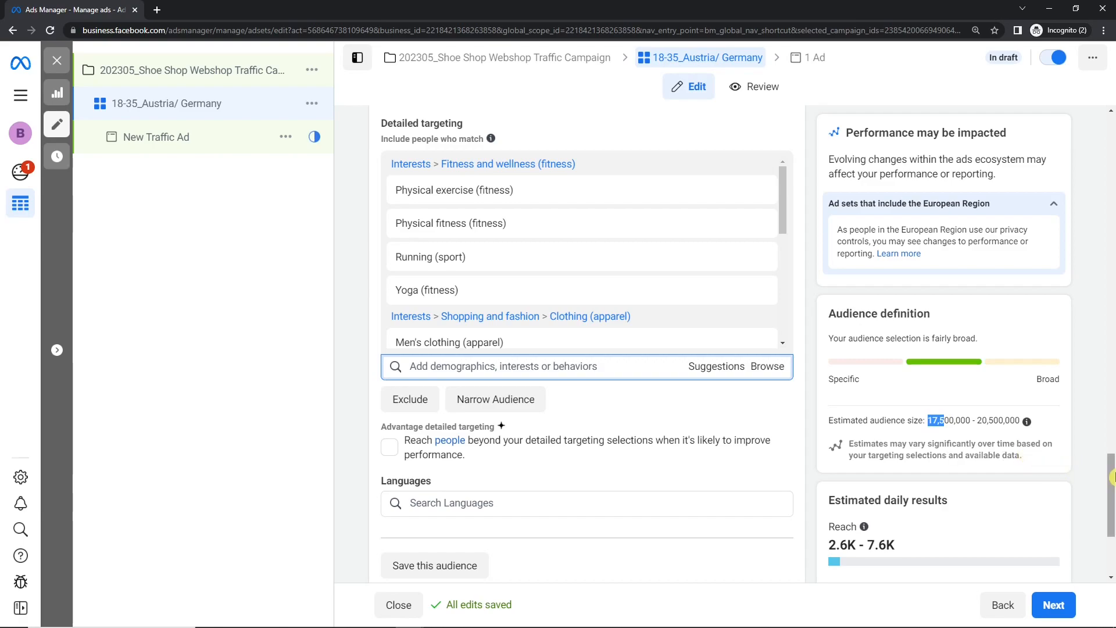
pyautogui.scroll(-3, 1111, 476)
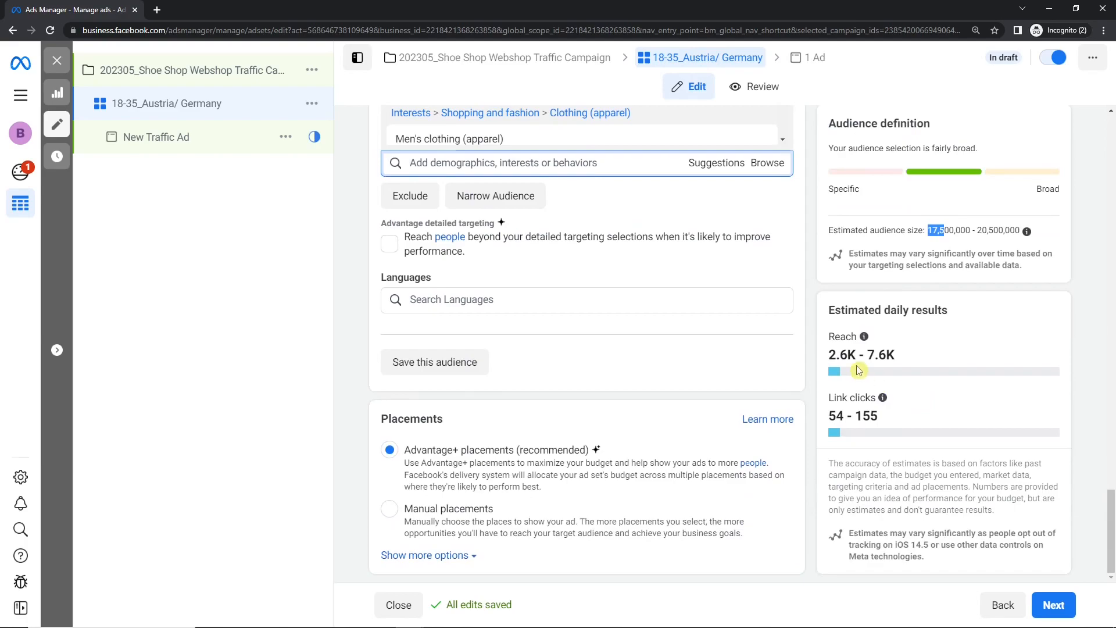
pyautogui.moveTo(837, 355); pyautogui.dragTo(849, 359)
pyautogui.click(890, 354)
pyautogui.doubleClick(835, 417)
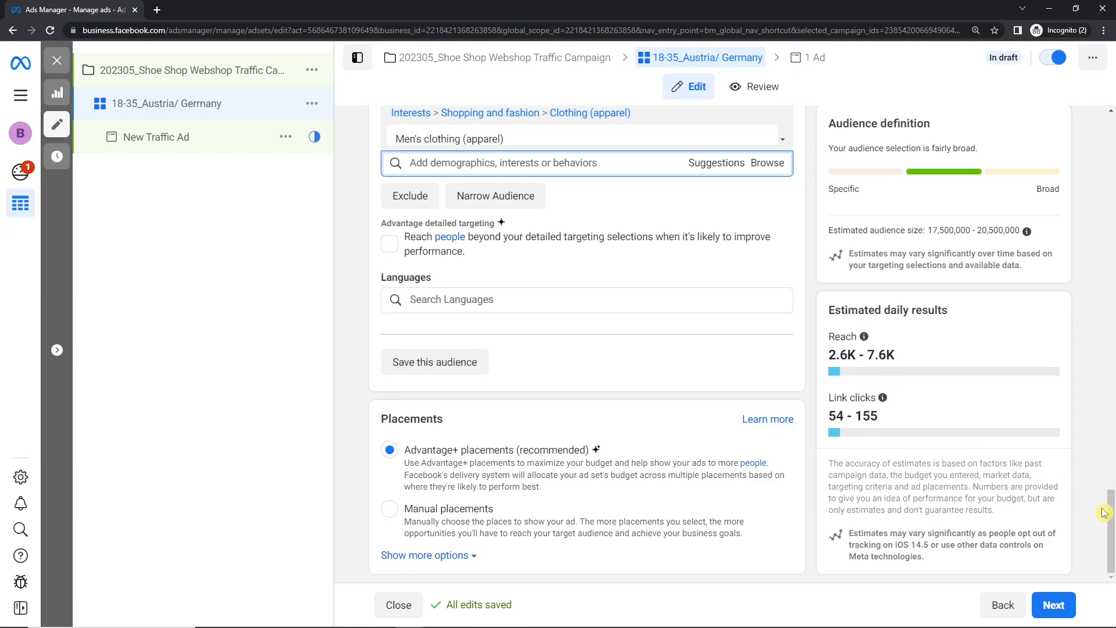
# - Add an exclusion section for people who match chosen criteria to the detailed targeting
pyautogui.moveTo(1111, 515); pyautogui.dragTo(1111, 487)
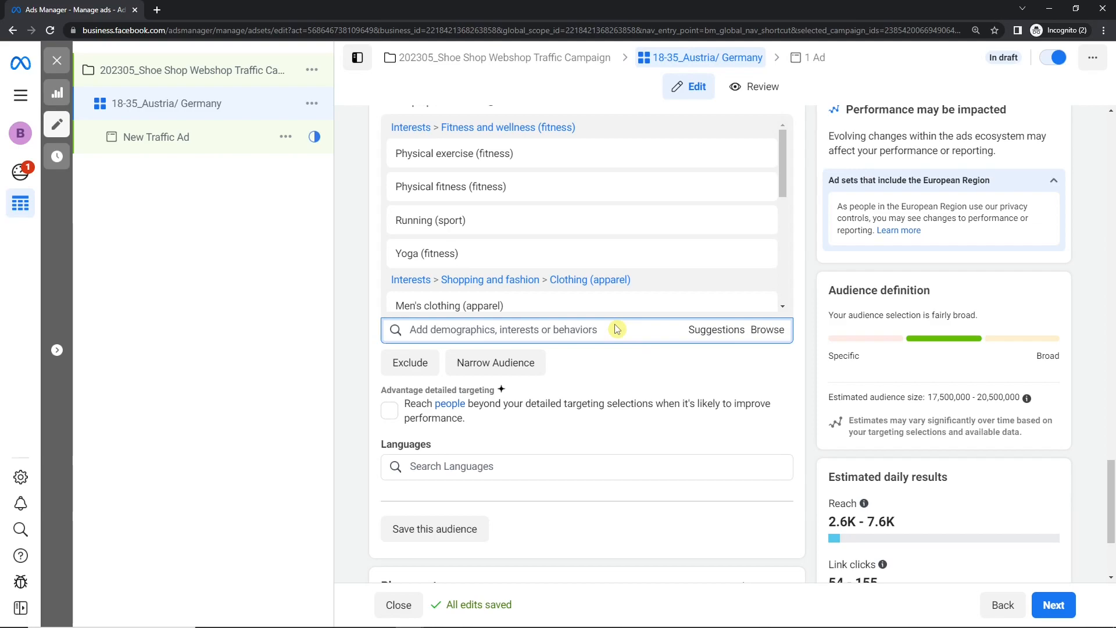
pyautogui.moveTo(475, 211)
pyautogui.click(409, 362)
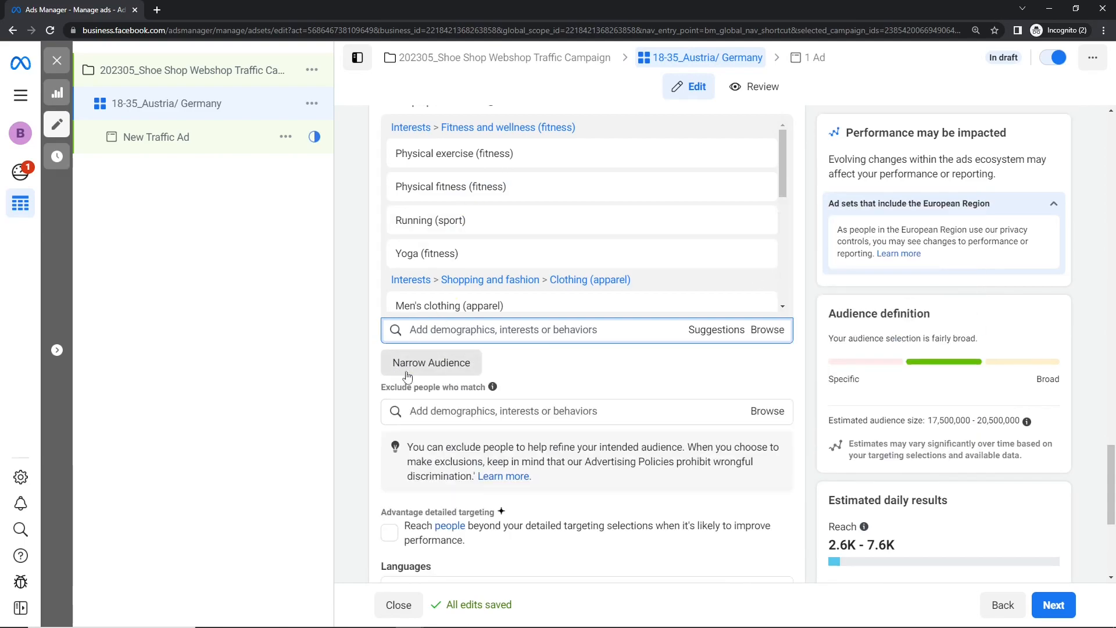
pyautogui.click(431, 411)
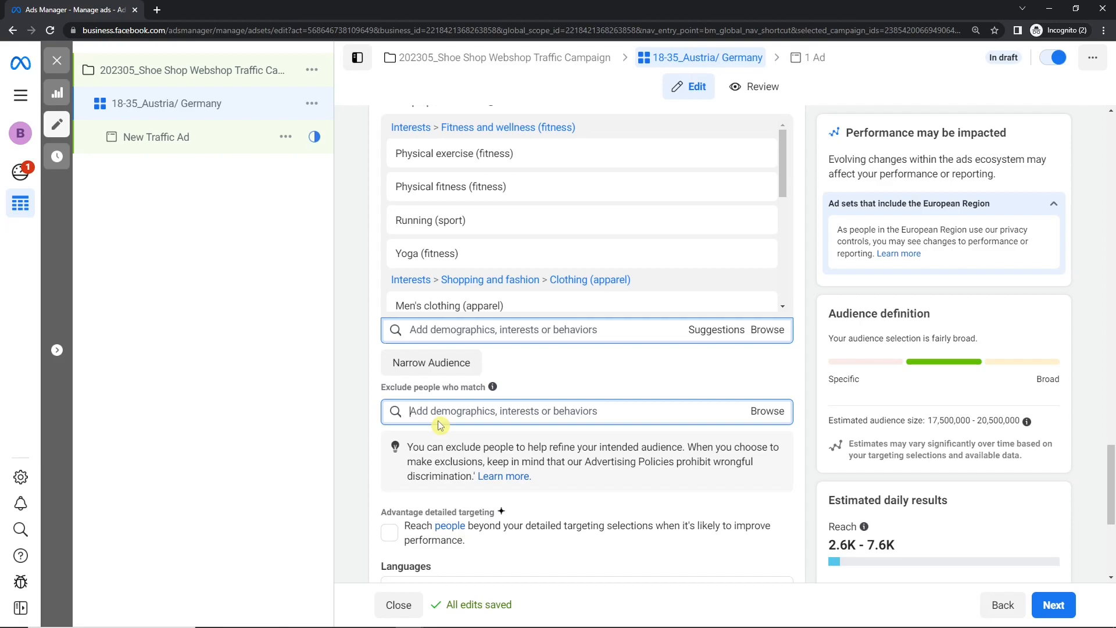
# - Review the included interests from fitness and wellness through to the sports entries at the end of the list
pyautogui.scroll(-4, 588, 242)
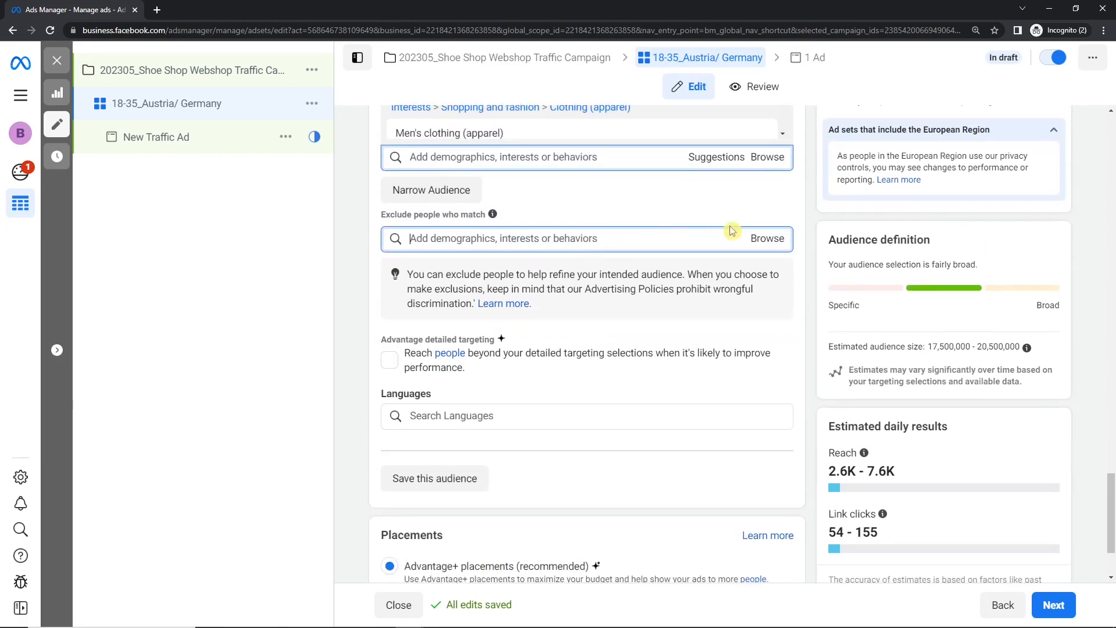
pyautogui.scroll(4, 732, 232)
pyautogui.scroll(1, 731, 232)
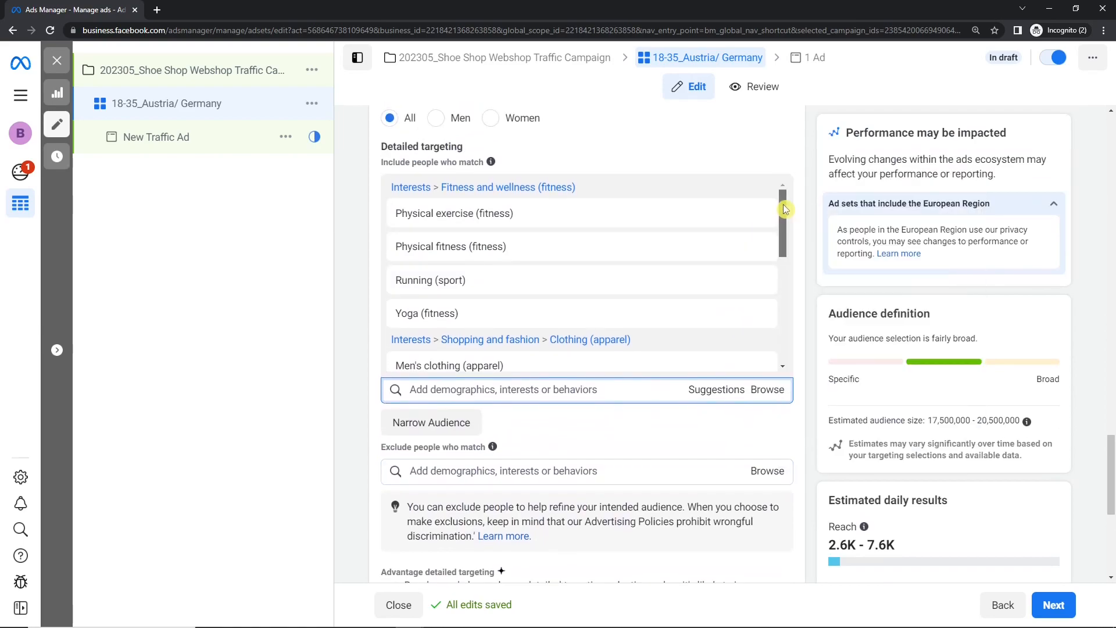
pyautogui.moveTo(487, 221)
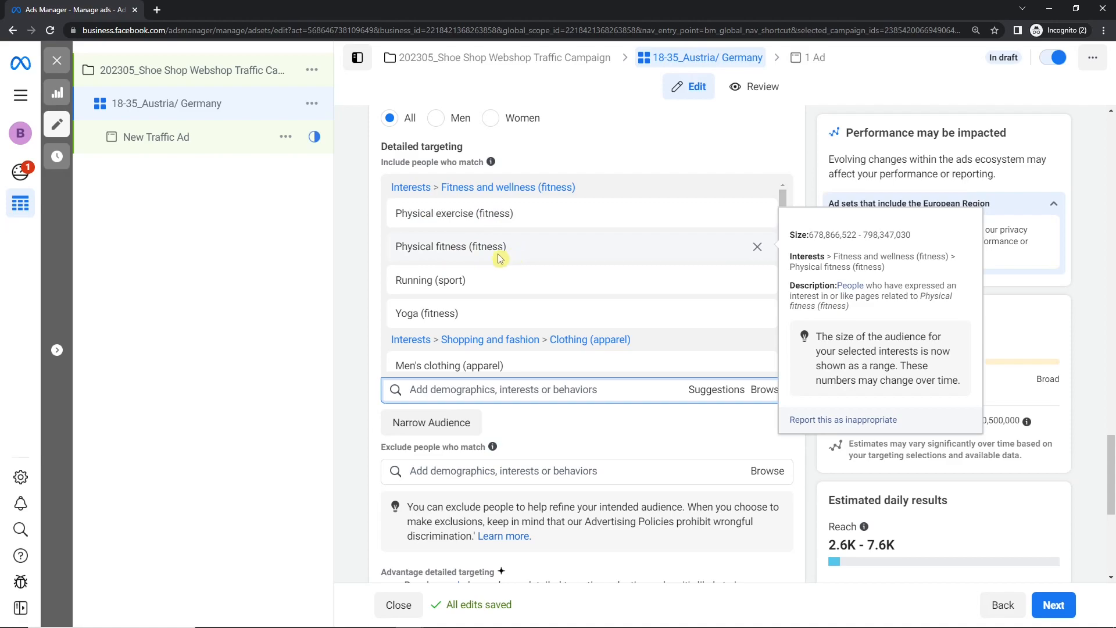
pyautogui.moveTo(433, 294)
pyautogui.moveTo(561, 308)
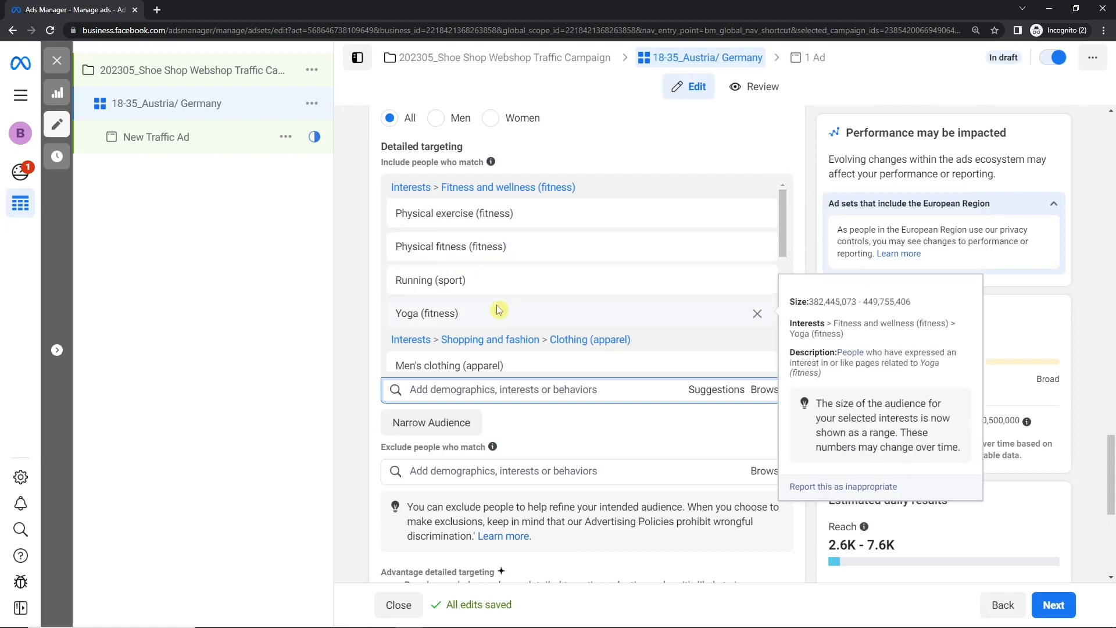
pyautogui.scroll(-1, 783, 244)
pyautogui.moveTo(783, 245); pyautogui.dragTo(780, 332)
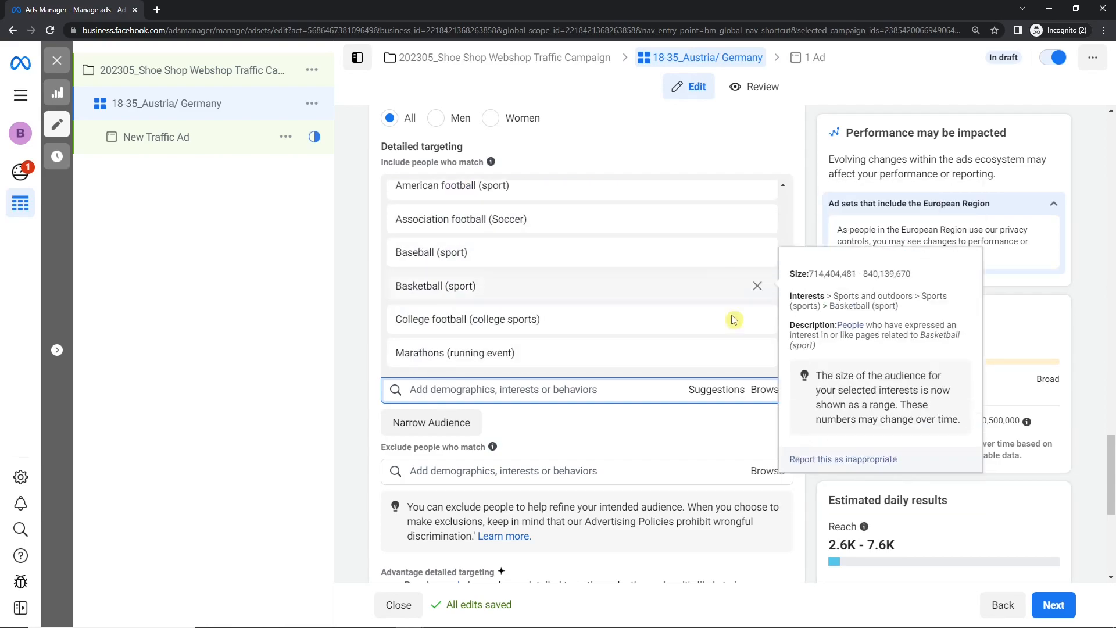
pyautogui.scroll(-1, 680, 379)
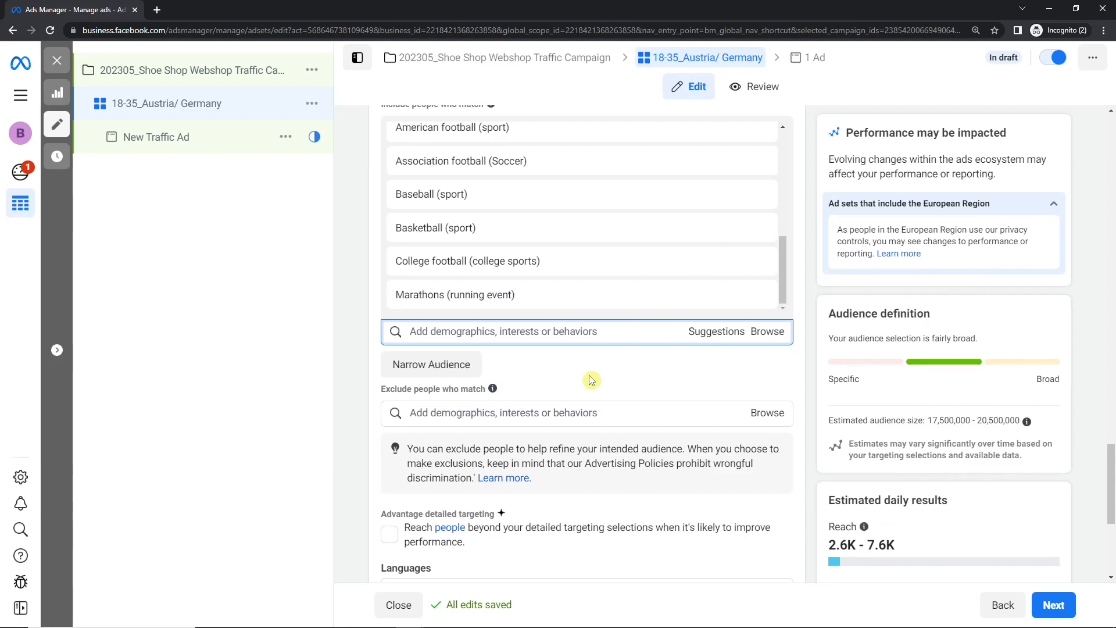
# - Narrow the audience with an additional must-also-match condition and read the explanation of how it works
pyautogui.click(430, 369)
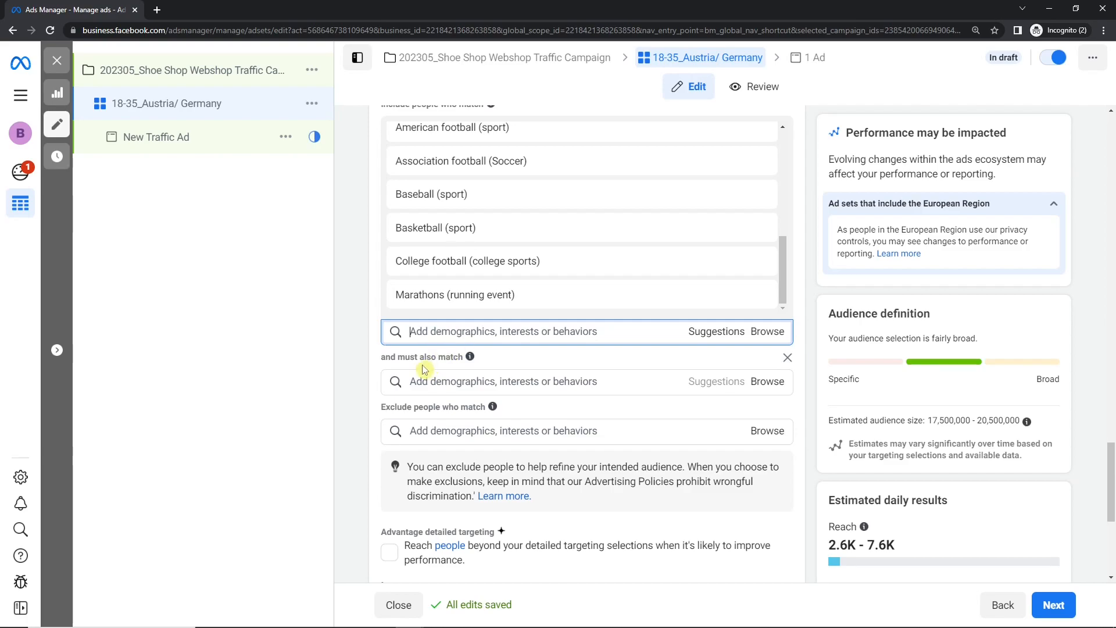
pyautogui.click(418, 384)
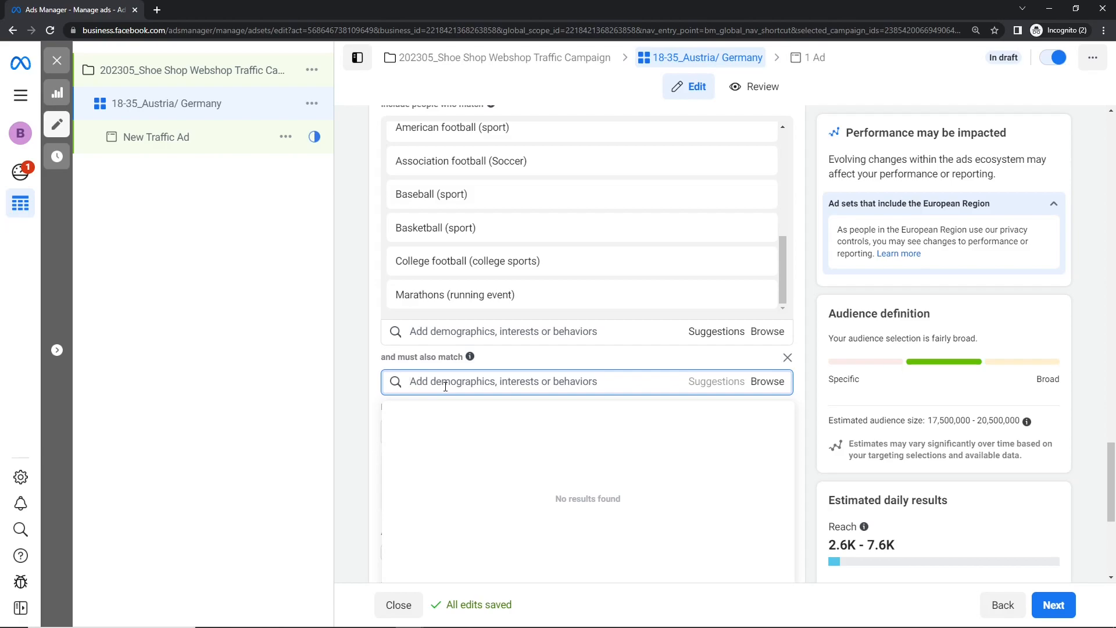
pyautogui.moveTo(379, 356); pyautogui.dragTo(471, 370)
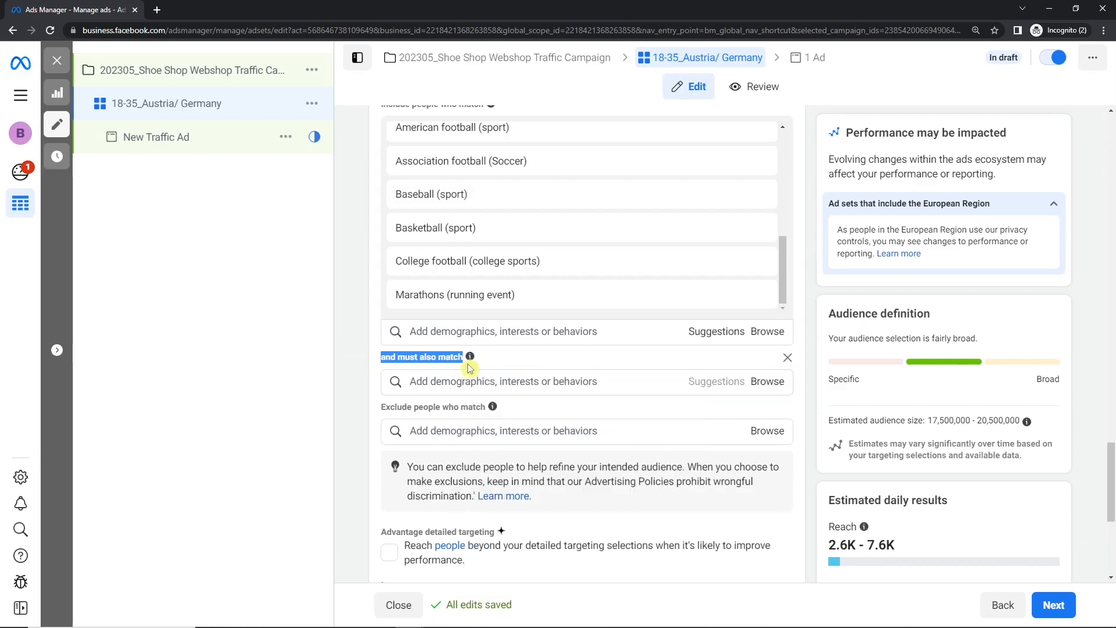
pyautogui.moveTo(466, 360)
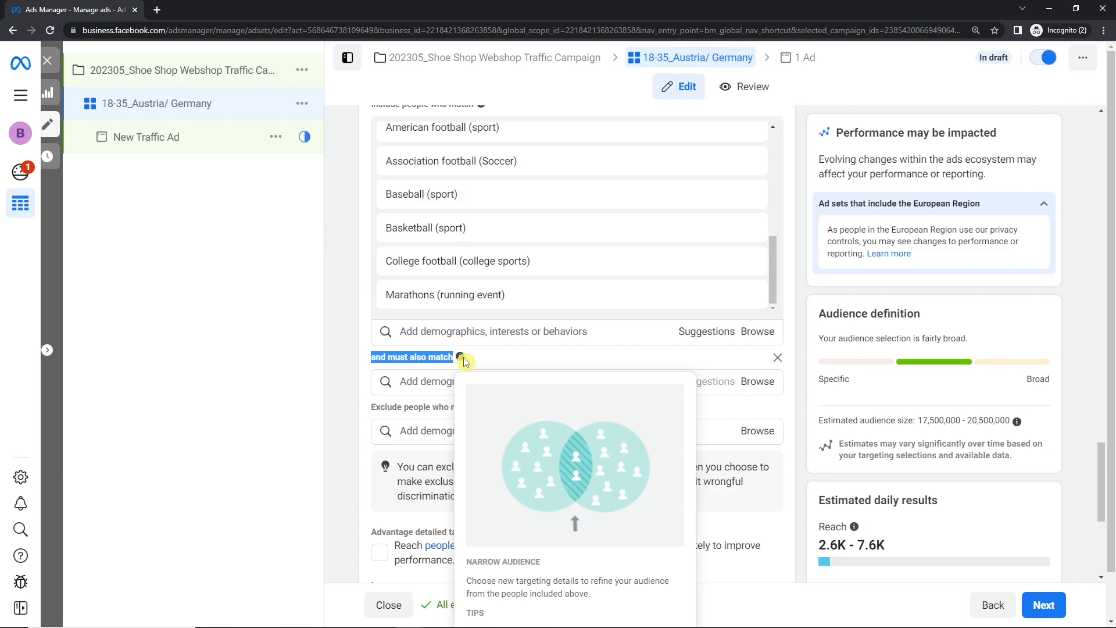
pyautogui.click(487, 356)
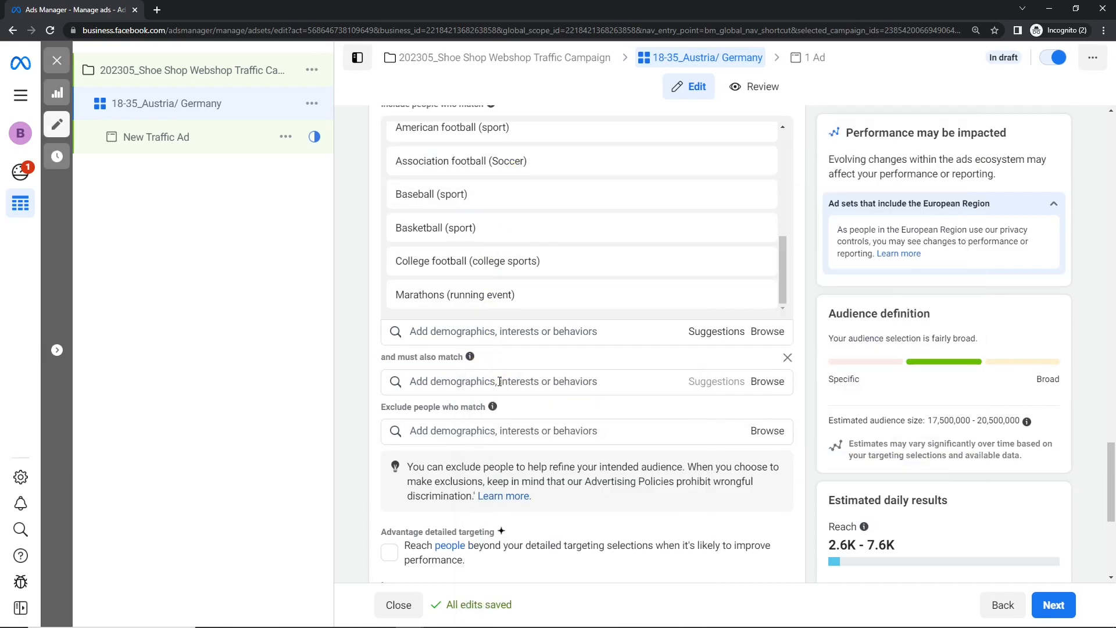
# - Require the audience to also match the Shoes (footwear) interest and check the estimated audience size
pyautogui.scroll(1, 622, 227)
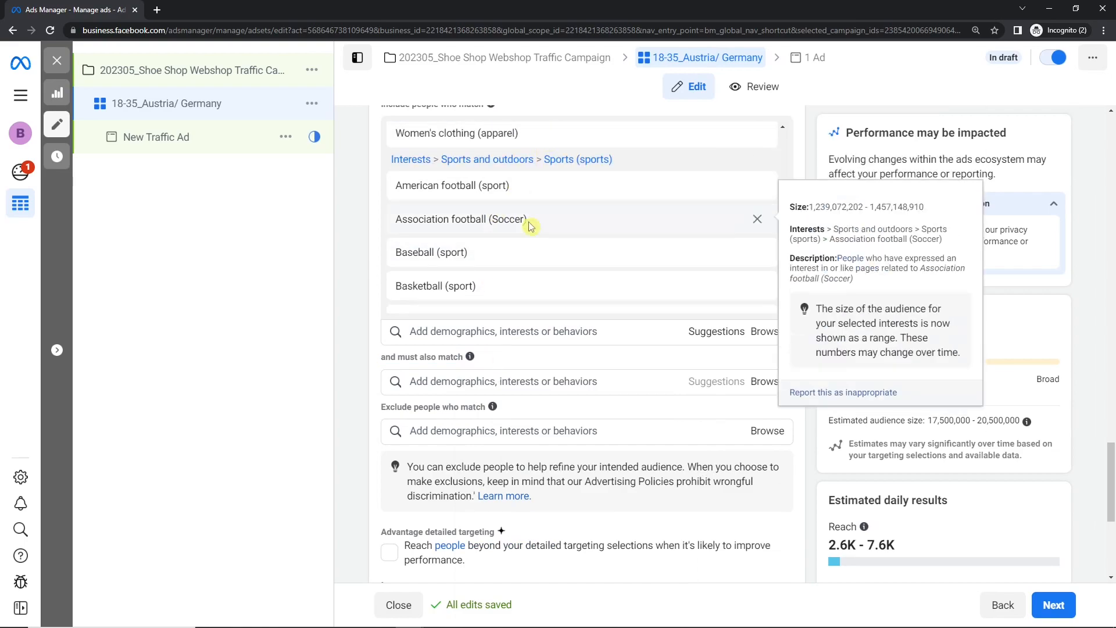
pyautogui.click(527, 380)
pyautogui.write('shoe')
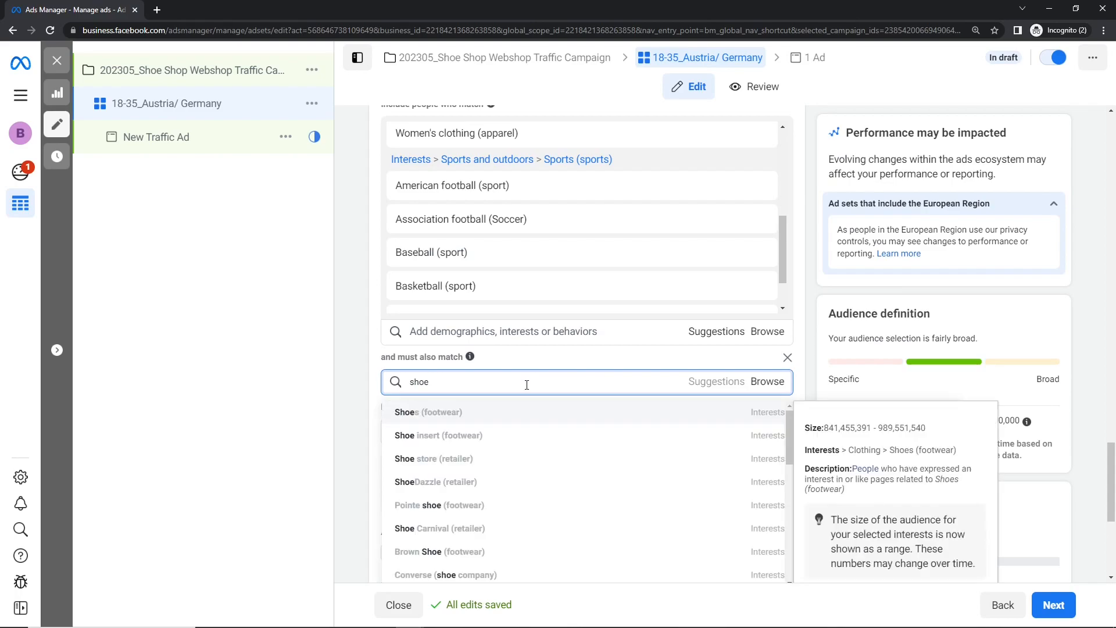
pyautogui.click(489, 419)
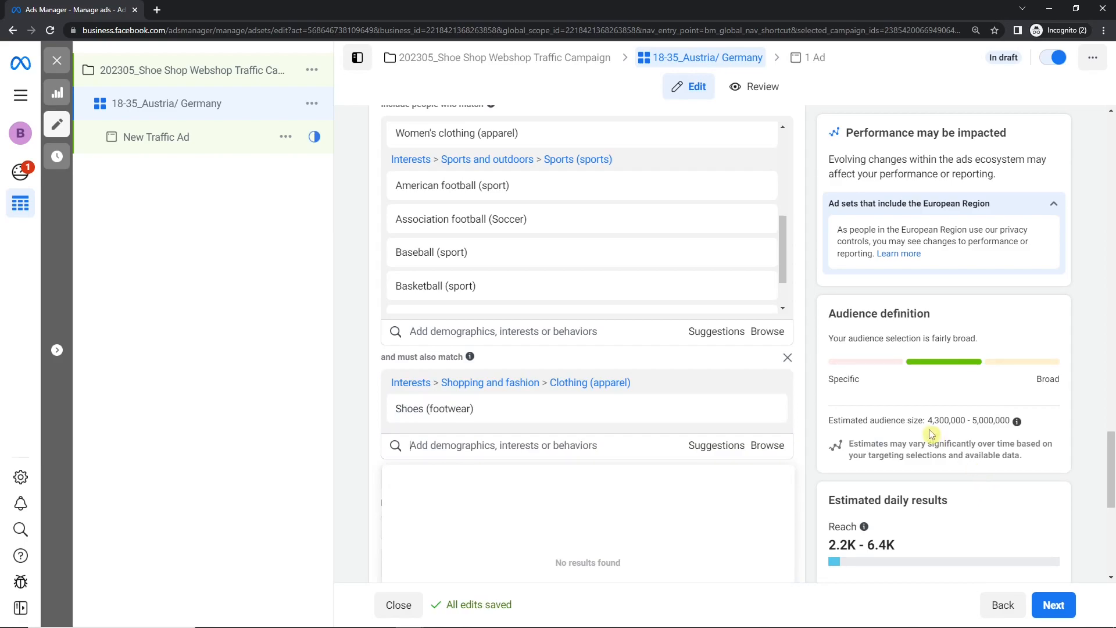
pyautogui.moveTo(928, 421); pyautogui.dragTo(942, 422)
pyautogui.click(962, 422)
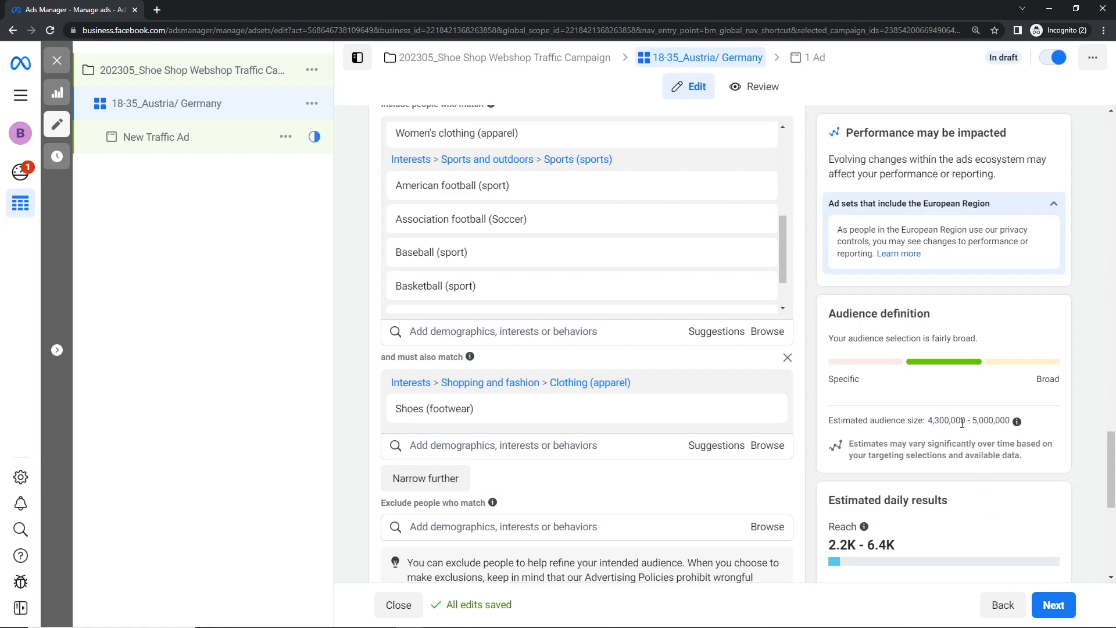
# - Narrow the audience further with a second must-also-match condition beneath the Shoes (footwear) one
pyautogui.moveTo(481, 413)
pyautogui.moveTo(789, 243)
pyautogui.mouseDown()
pyautogui.moveTo(789, 291)
pyautogui.moveTo(789, 265)
pyautogui.mouseUp()
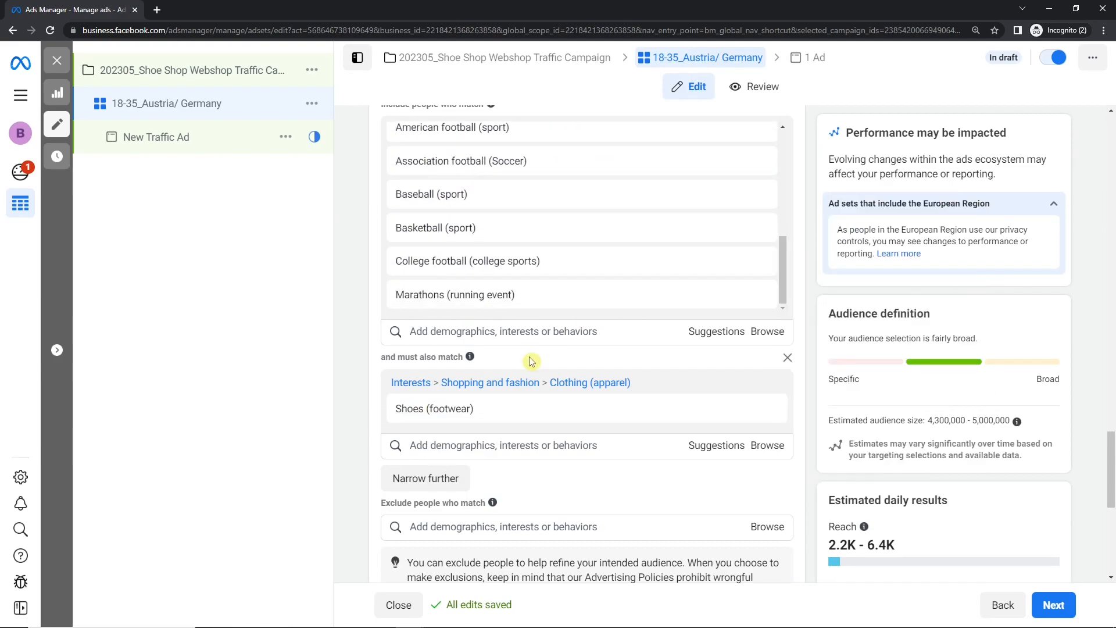
pyautogui.scroll(-2, 529, 360)
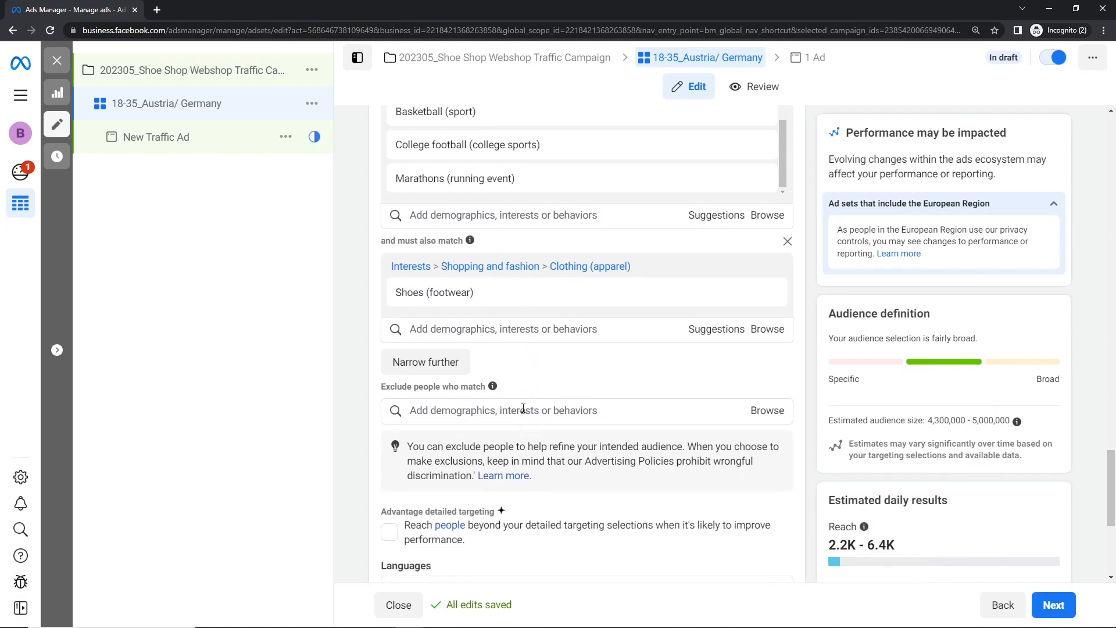
pyautogui.click(444, 365)
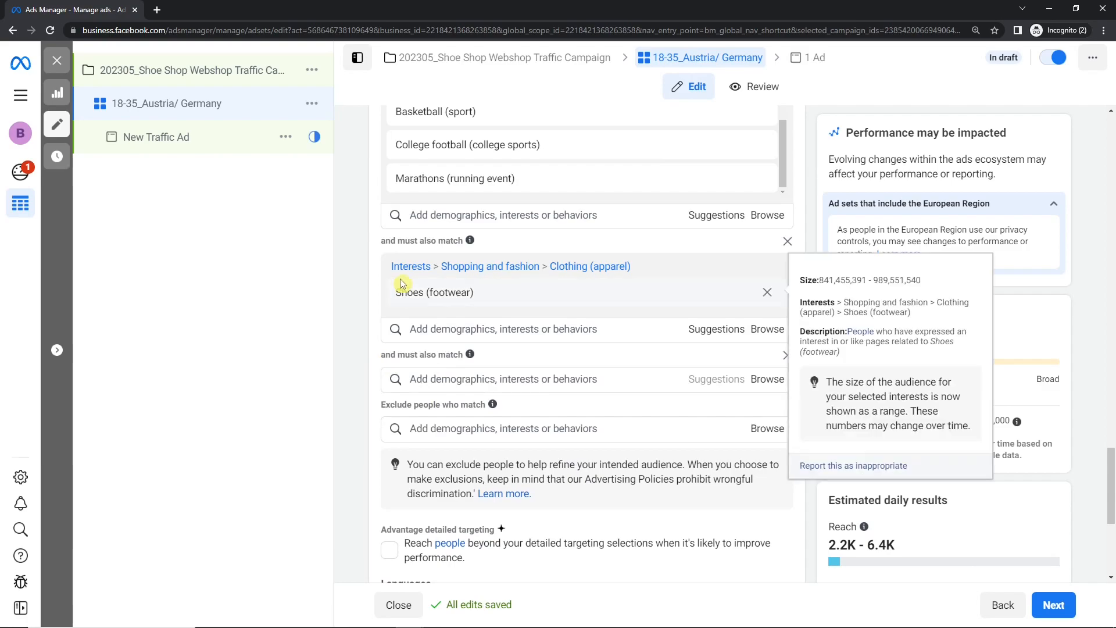
pyautogui.scroll(1, 461, 240)
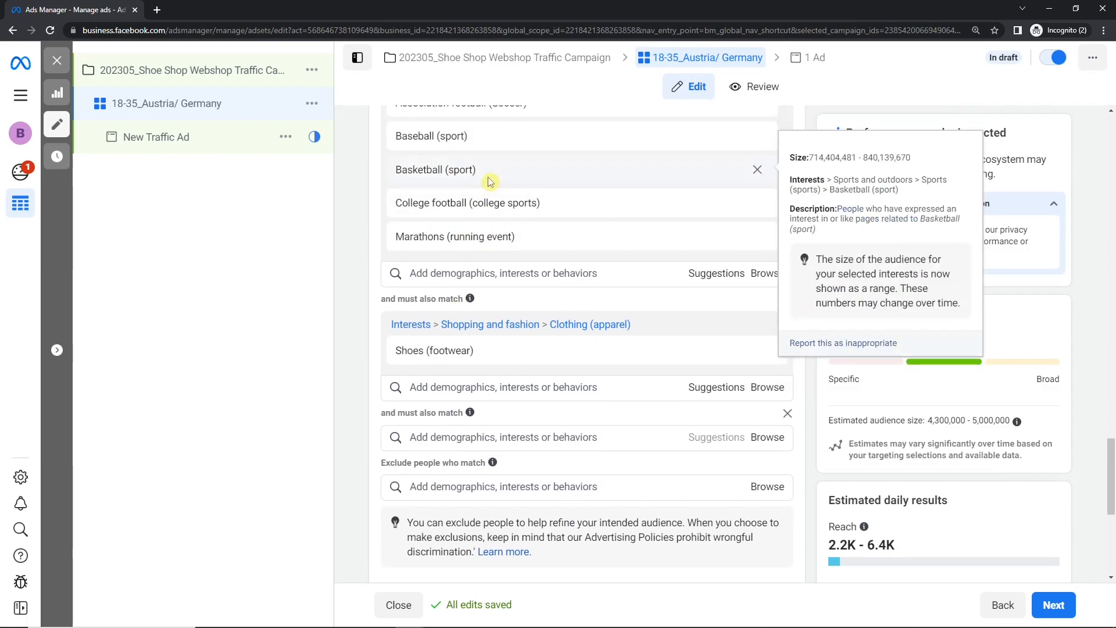
pyautogui.moveTo(382, 299); pyautogui.dragTo(424, 292)
pyautogui.click(452, 440)
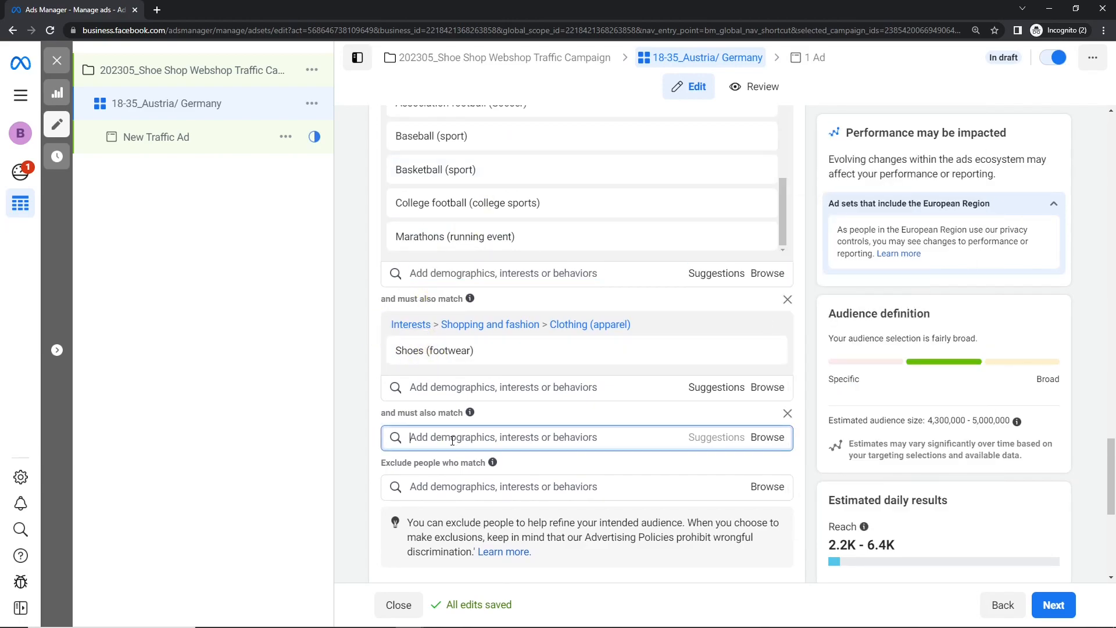
pyautogui.write('clothing')
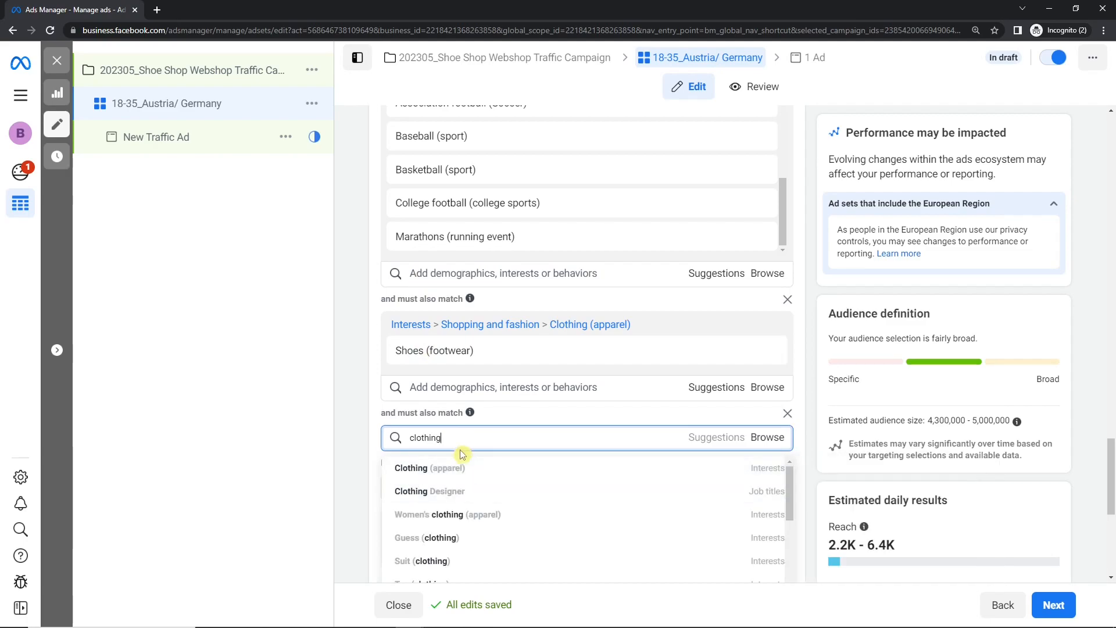
pyautogui.hotkey('ctrl', 'a')
pyautogui.press('BackSpace')
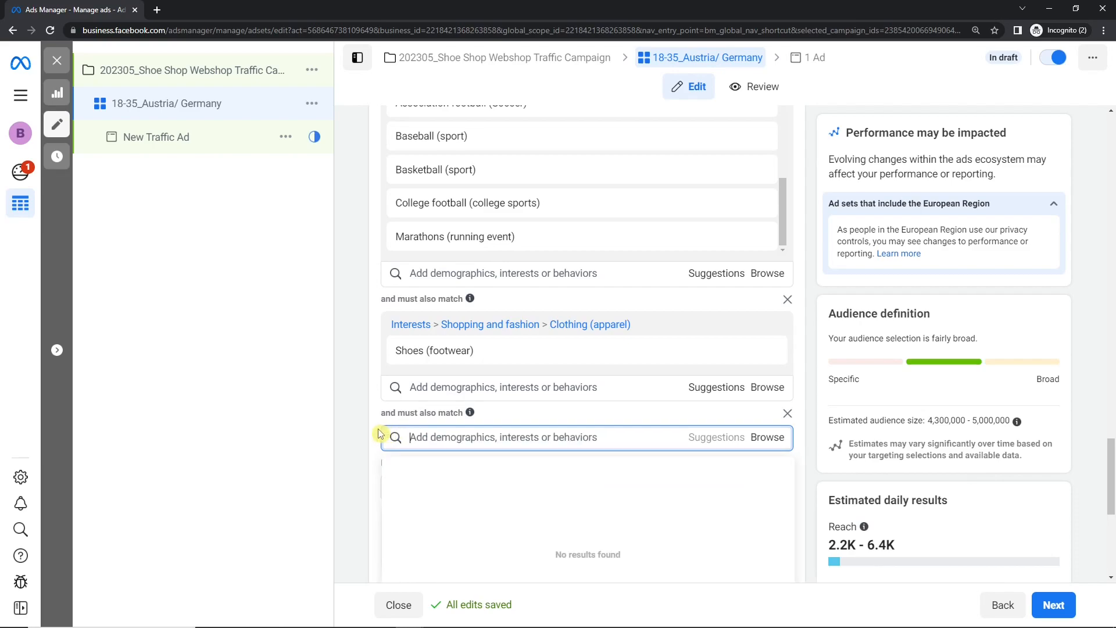
pyautogui.click(378, 429)
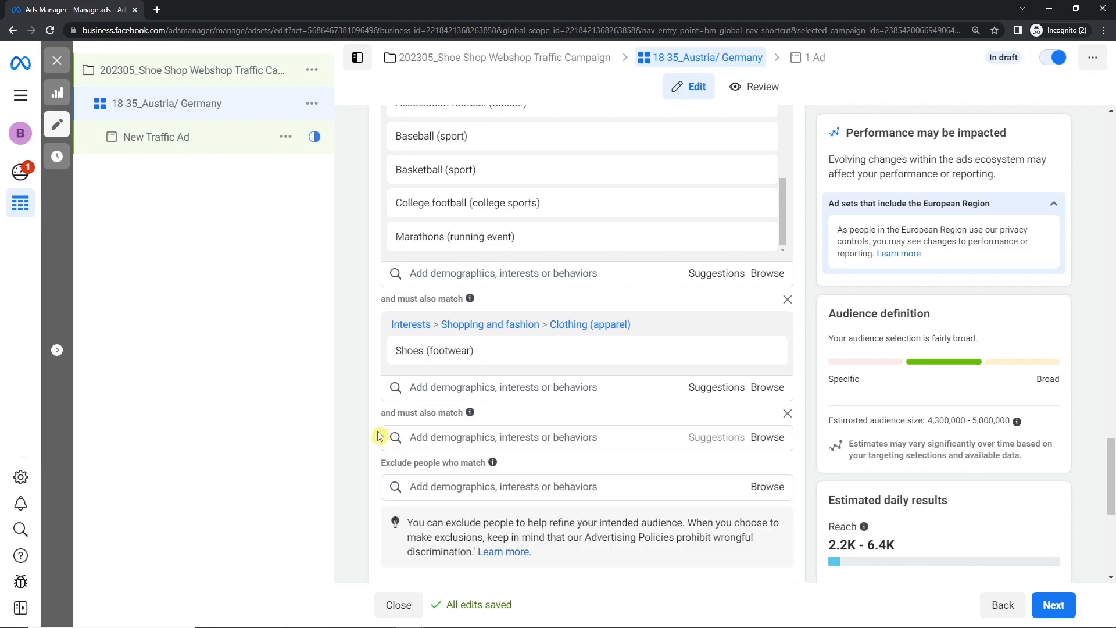
# - Exclude people who match the Clothing (apparel) interest from the audience
pyautogui.scroll(1, 418, 459)
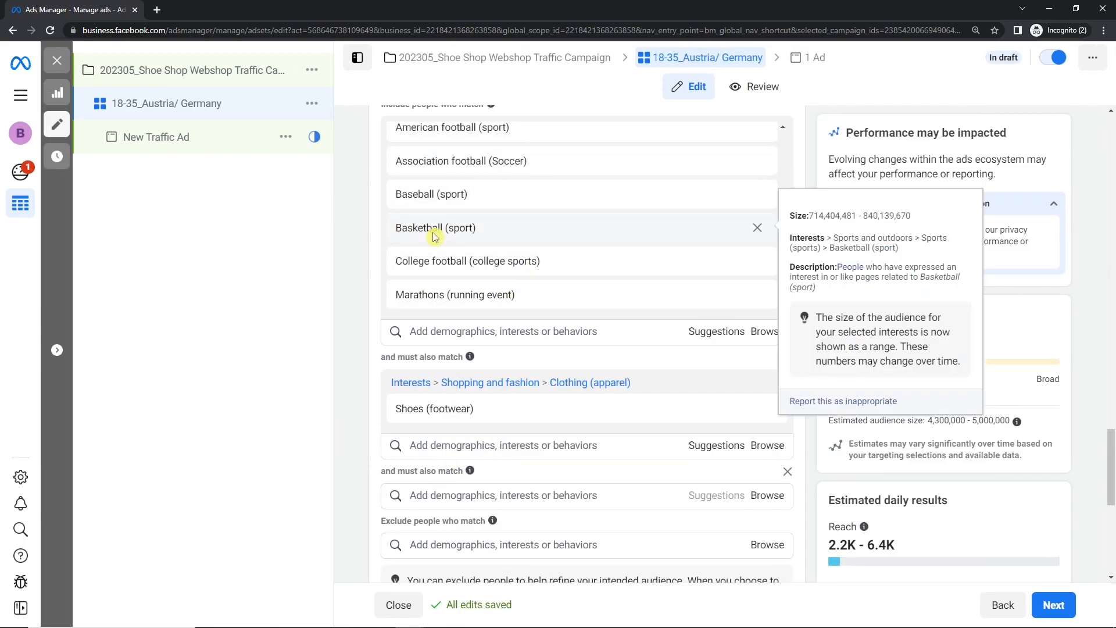
pyautogui.moveTo(380, 357); pyautogui.dragTo(428, 395)
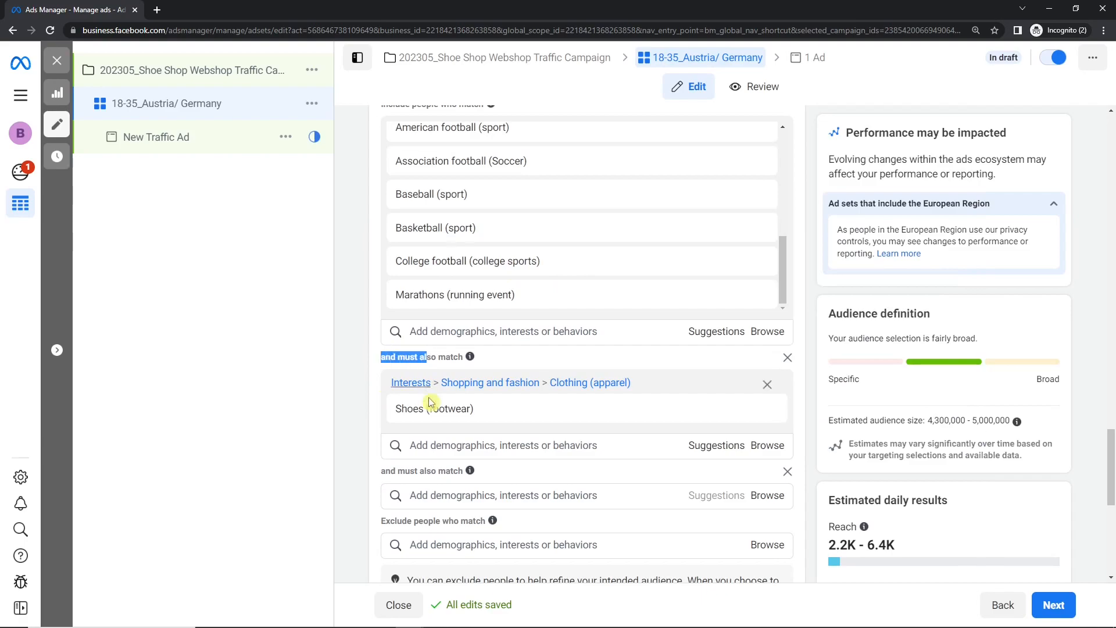
pyautogui.scroll(-2, 428, 395)
pyautogui.click(430, 427)
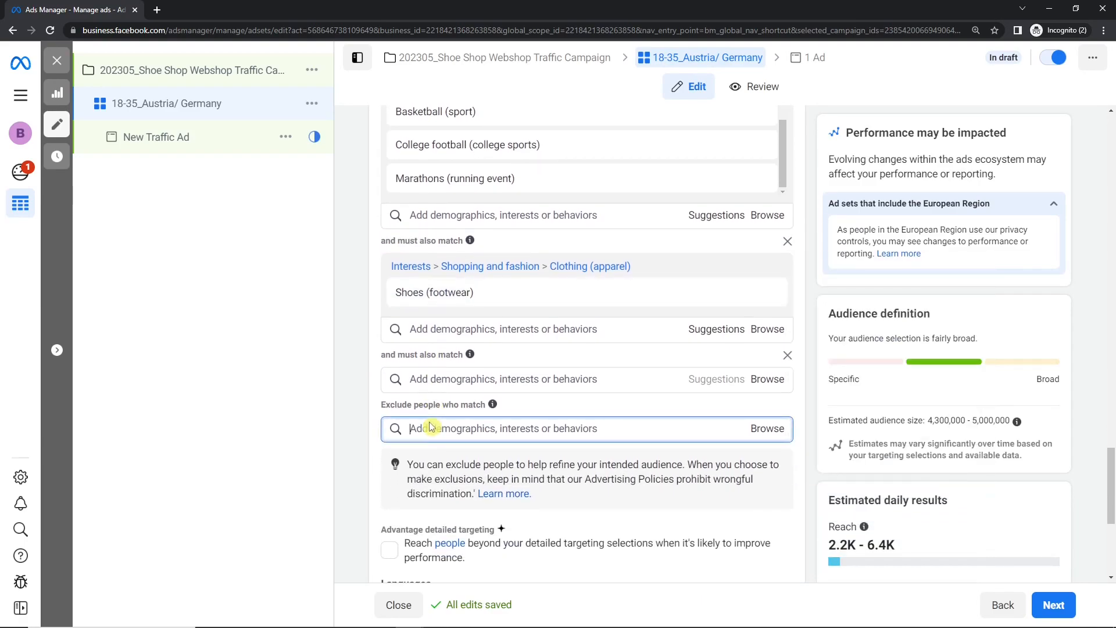
pyautogui.write('cloth')
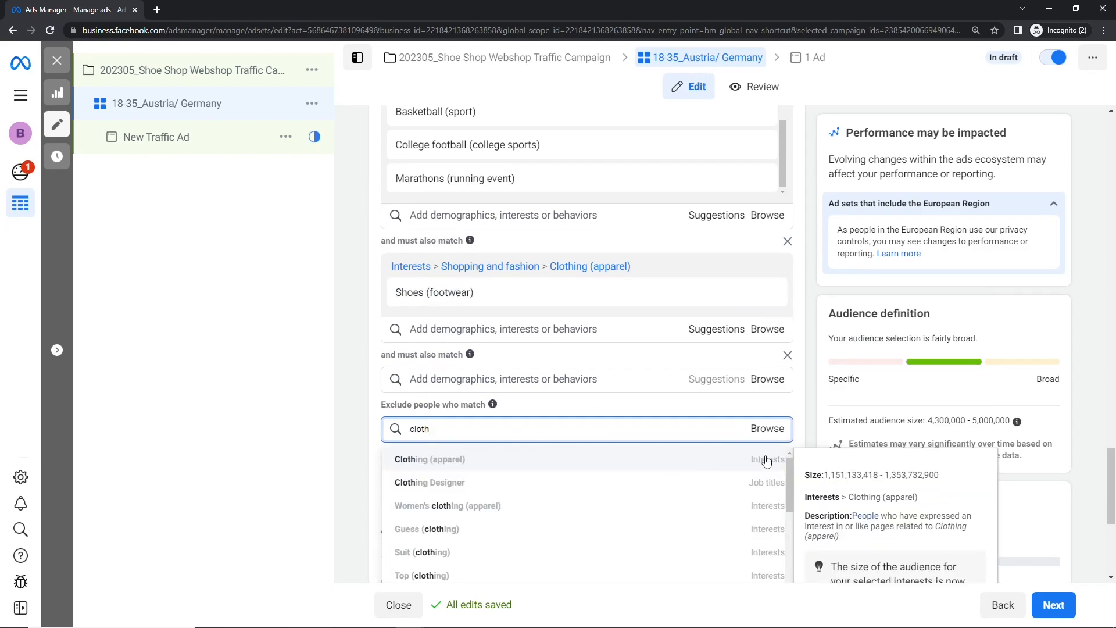
pyautogui.click(767, 460)
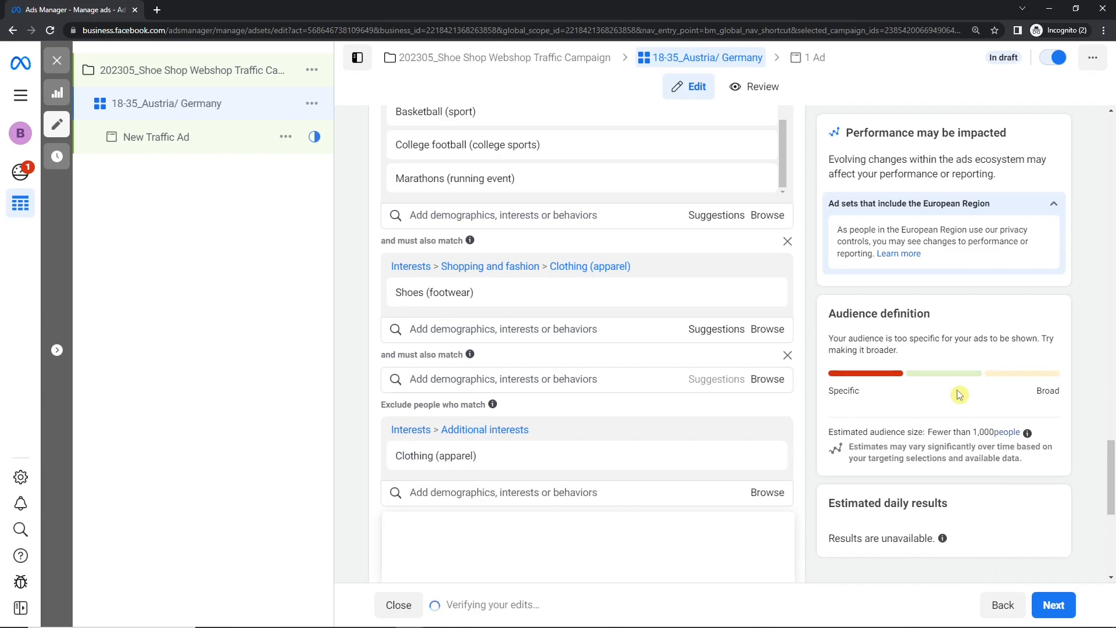
pyautogui.moveTo(766, 452)
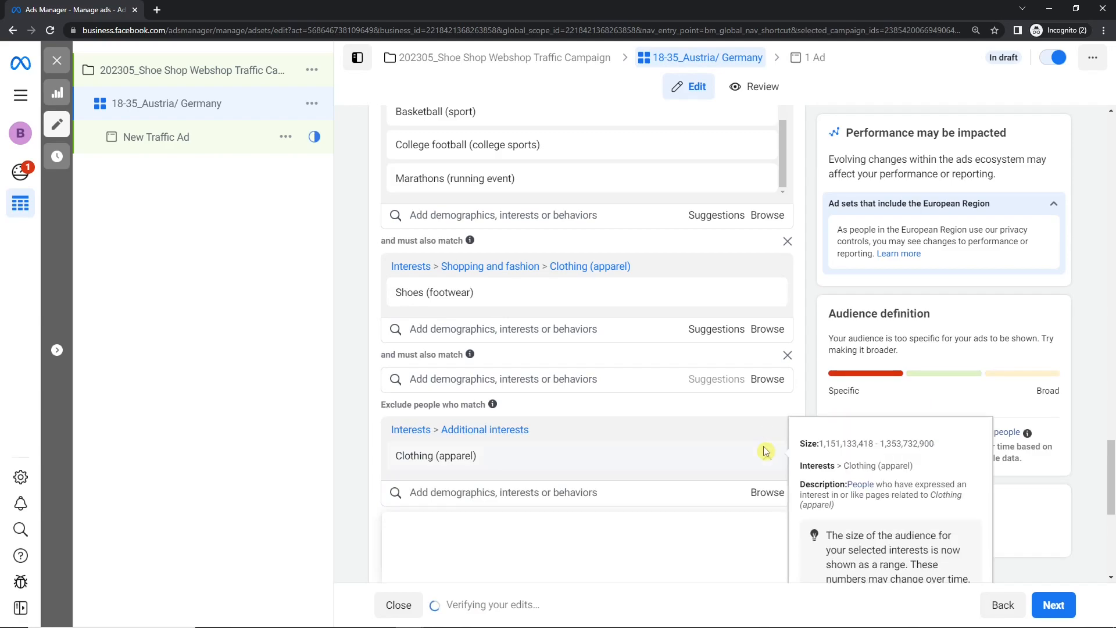
# - Remove the Clothing (apparel) interest from the exclusions and review the must-also-match and exclusion conditions
pyautogui.click(767, 431)
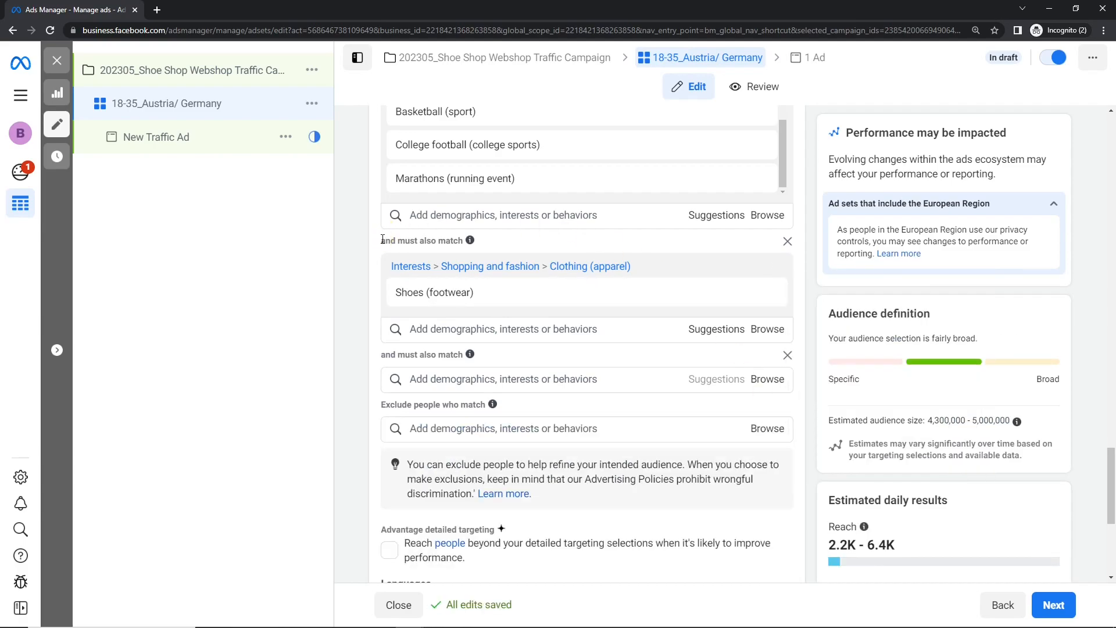
pyautogui.moveTo(382, 241); pyautogui.dragTo(396, 241)
pyautogui.moveTo(381, 404); pyautogui.dragTo(411, 404)
pyautogui.click(361, 400)
# - Enable Advantage detailed targeting to reach people beyond the detailed targeting selections
pyautogui.scroll(-3, 992, 447)
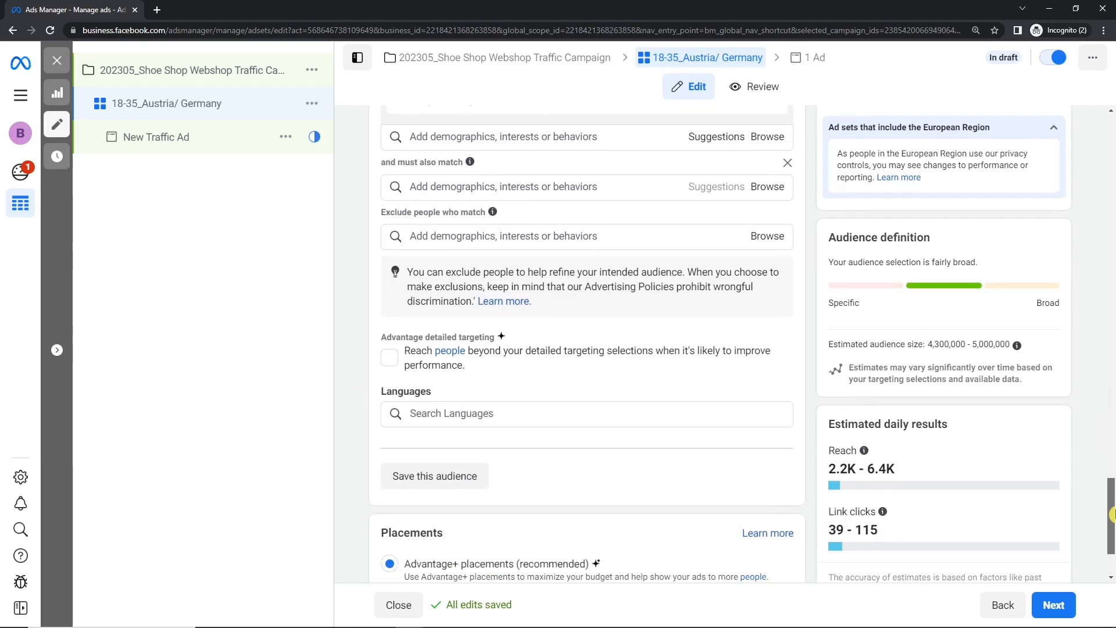
pyautogui.click(373, 366)
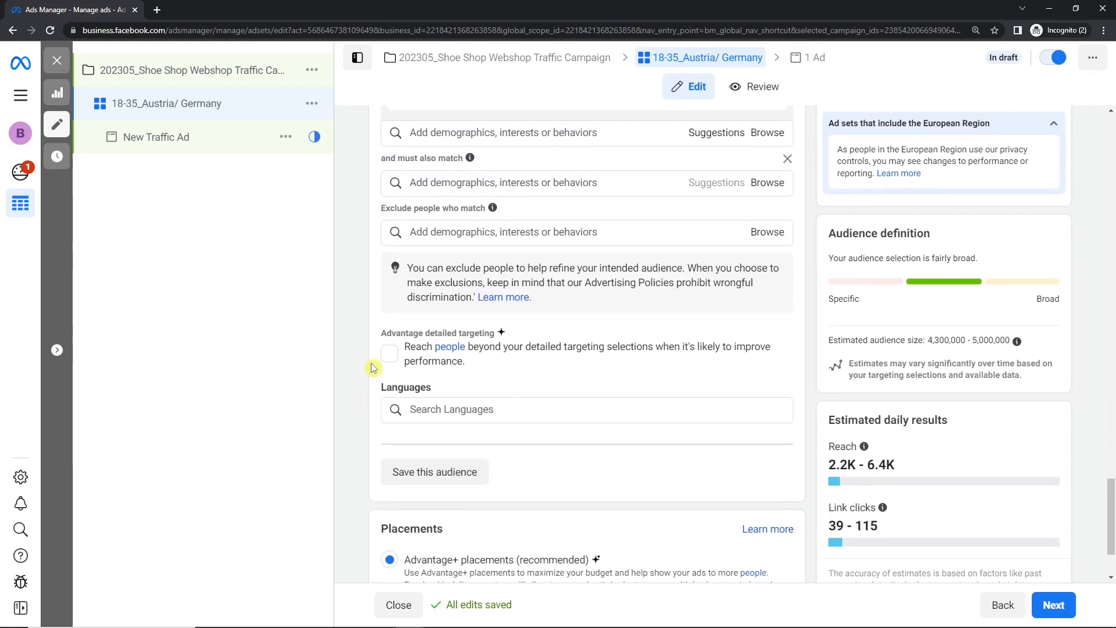
pyautogui.moveTo(379, 332); pyautogui.dragTo(495, 335)
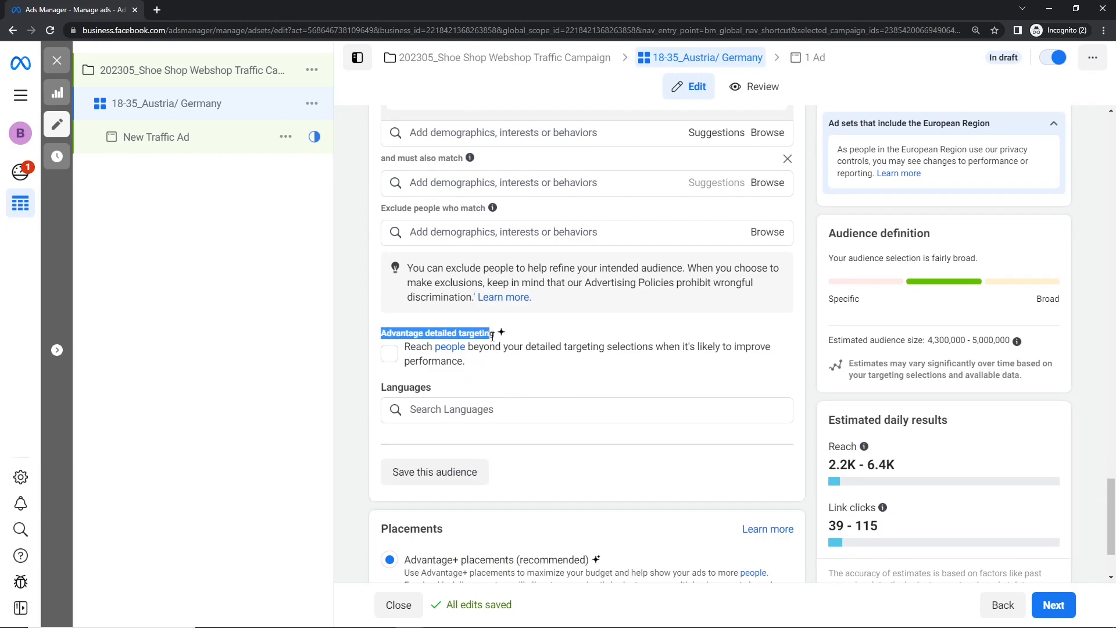
pyautogui.click(520, 374)
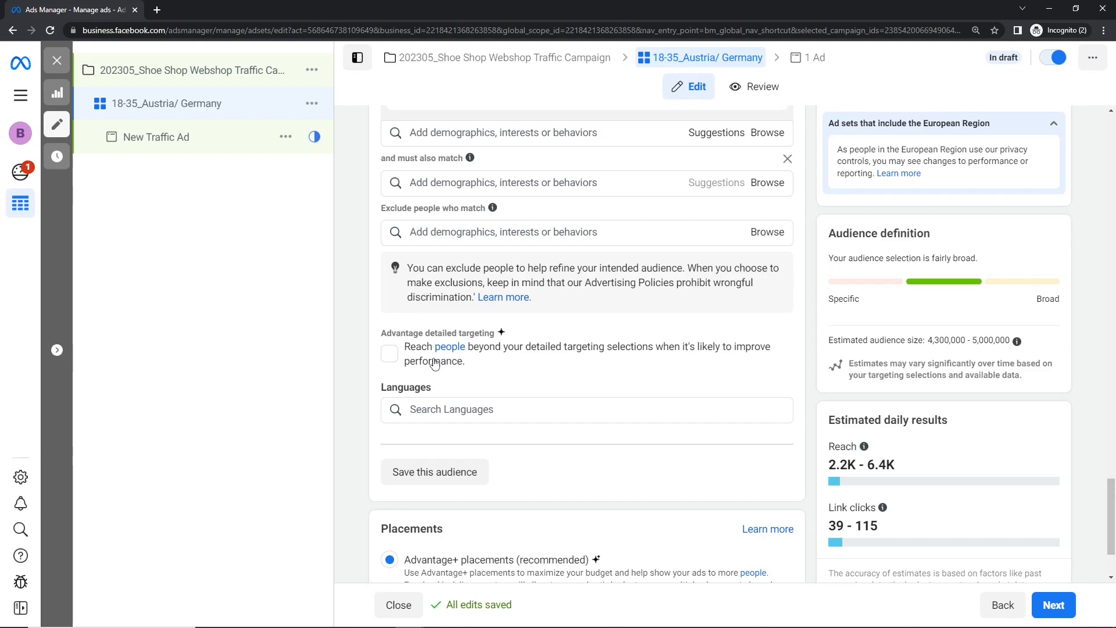
pyautogui.click(388, 354)
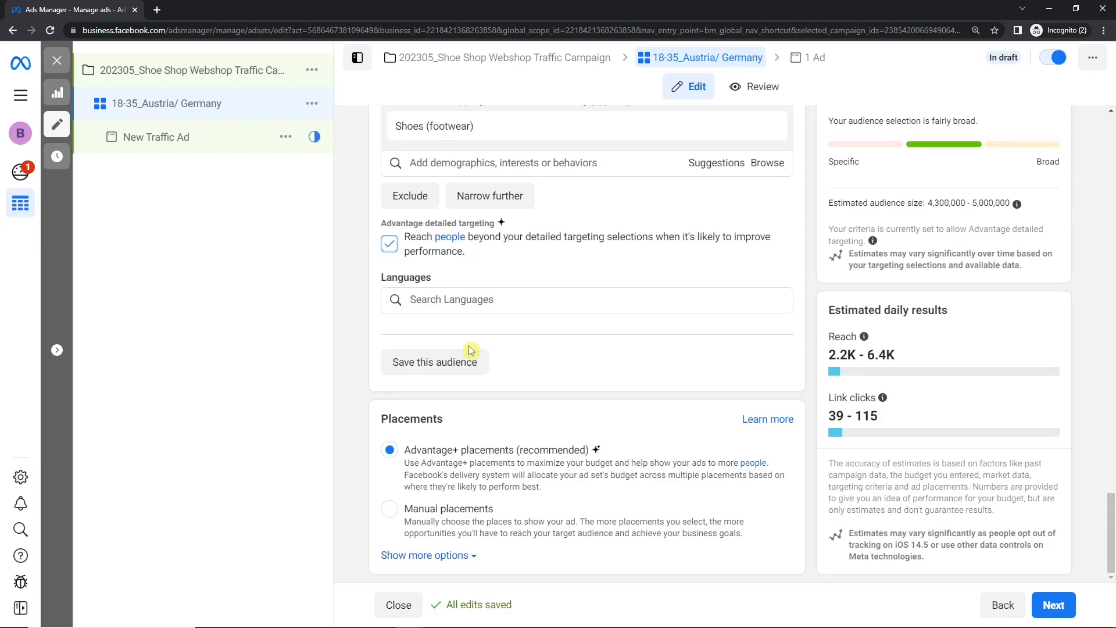
# - Review the included sports interests and the Shoes (footwear) must-also-match condition in the detailed targeting
pyautogui.moveTo(1112, 538); pyautogui.dragTo(1112, 468)
pyautogui.scroll(5, 662, 381)
pyautogui.moveTo(784, 312); pyautogui.dragTo(792, 418)
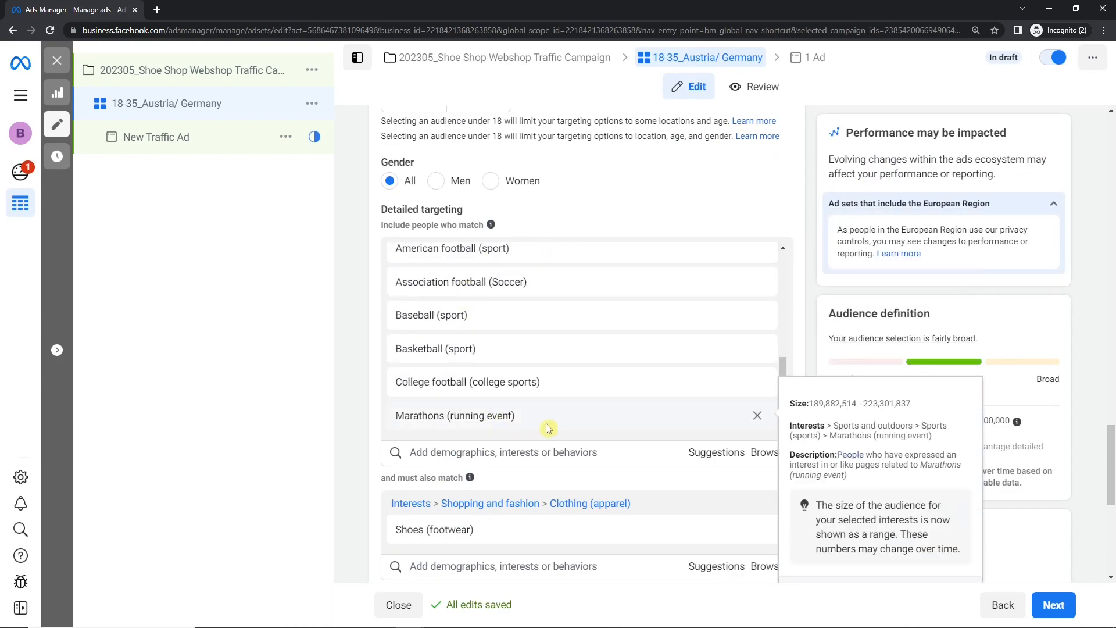
pyautogui.moveTo(1111, 482); pyautogui.dragTo(1111, 522)
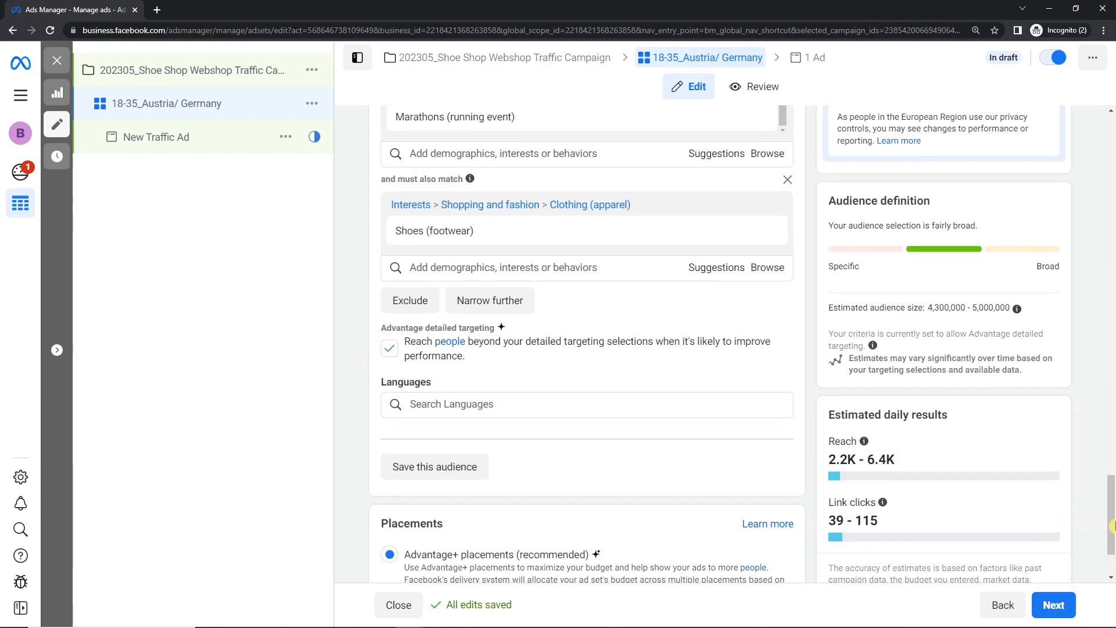
pyautogui.moveTo(1111, 525); pyautogui.dragTo(1111, 488)
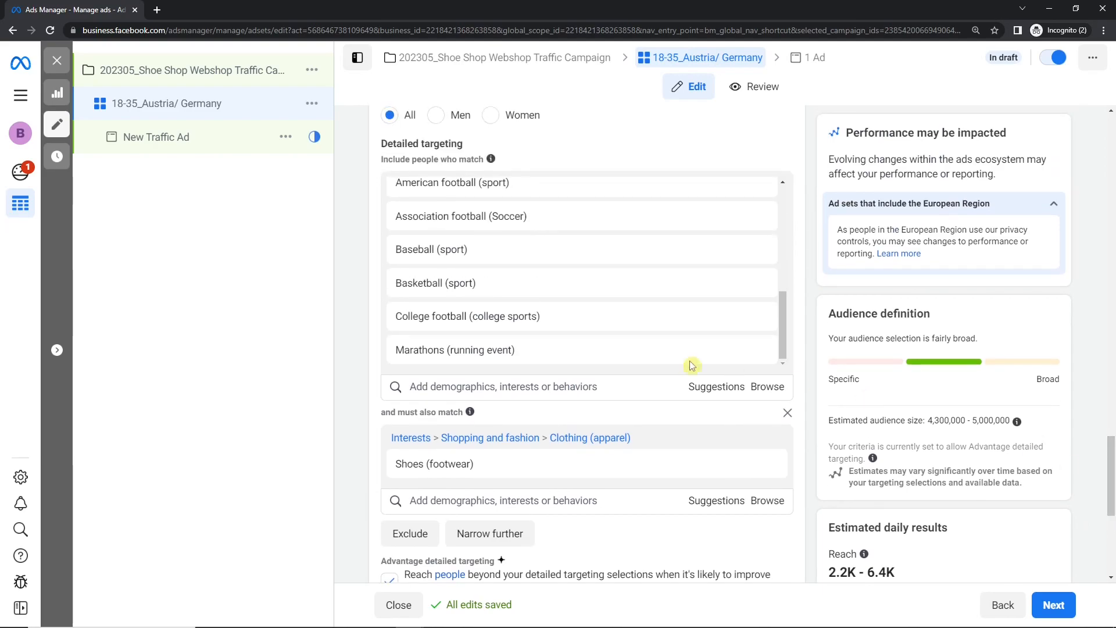
pyautogui.moveTo(673, 239)
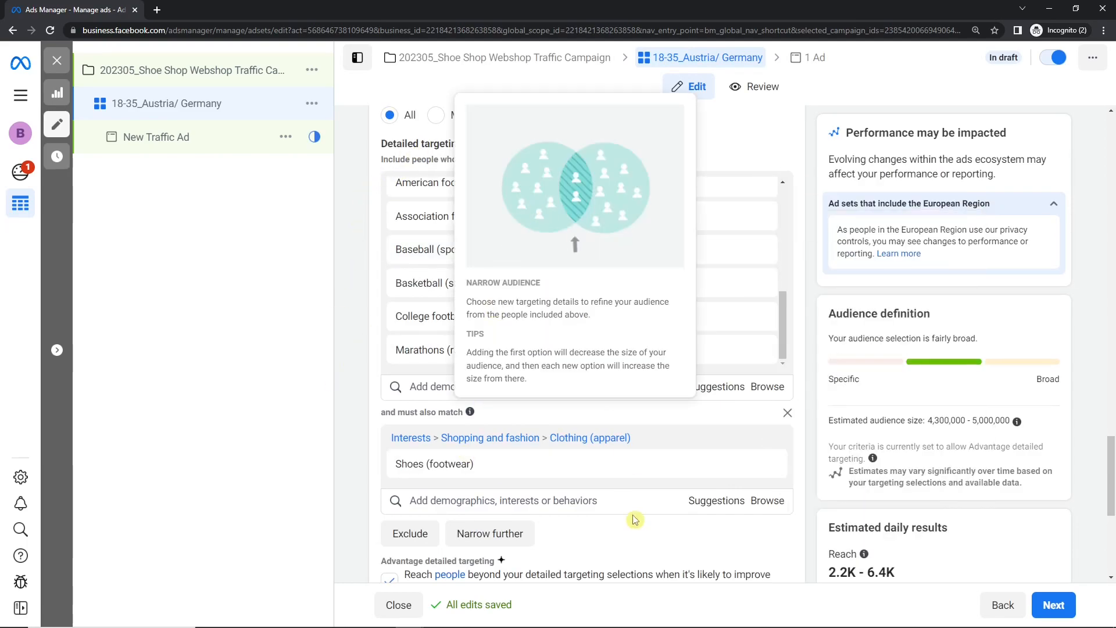
# - Add German as an audience language, check its effect on the estimated audience size, and remove it again
pyautogui.moveTo(1112, 482); pyautogui.dragTo(1112, 515)
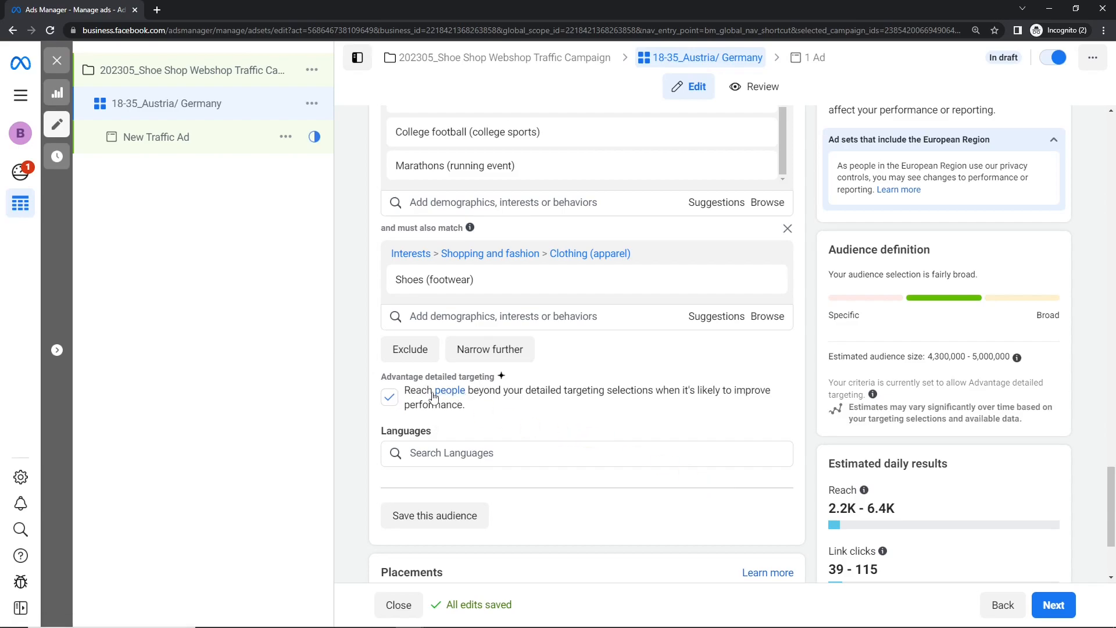
pyautogui.click(459, 452)
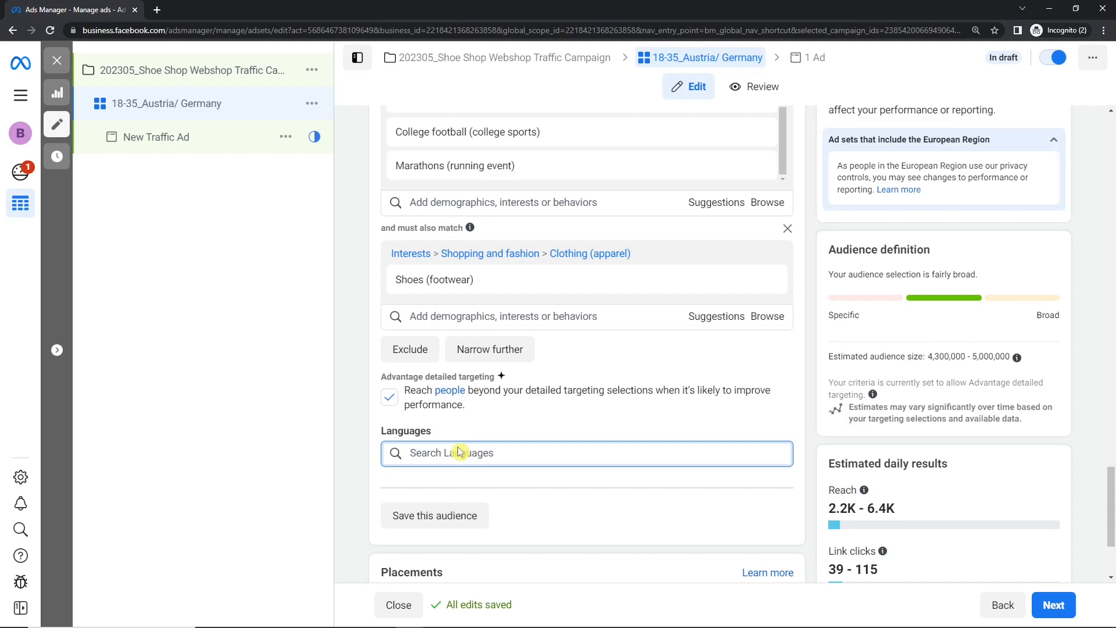
pyautogui.write('german')
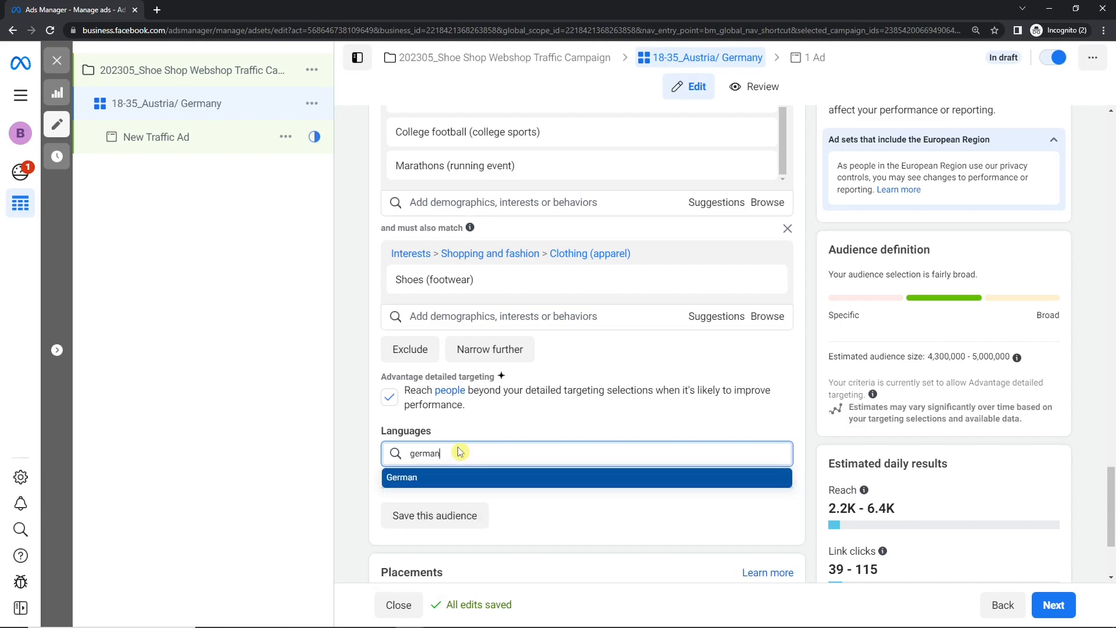
pyautogui.press('Return')
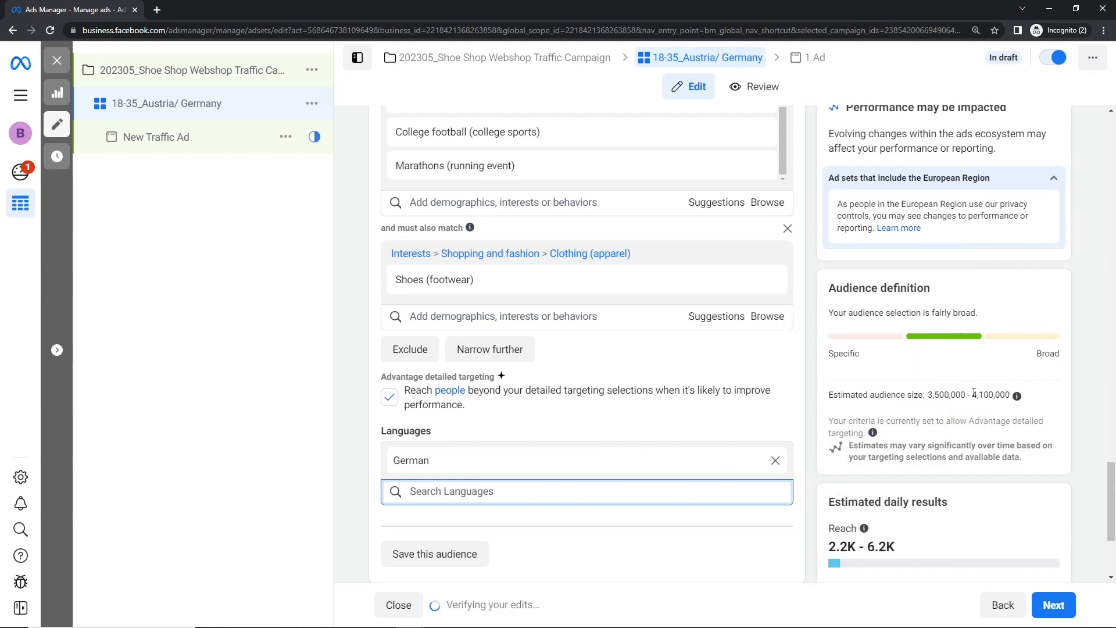
pyautogui.click(775, 461)
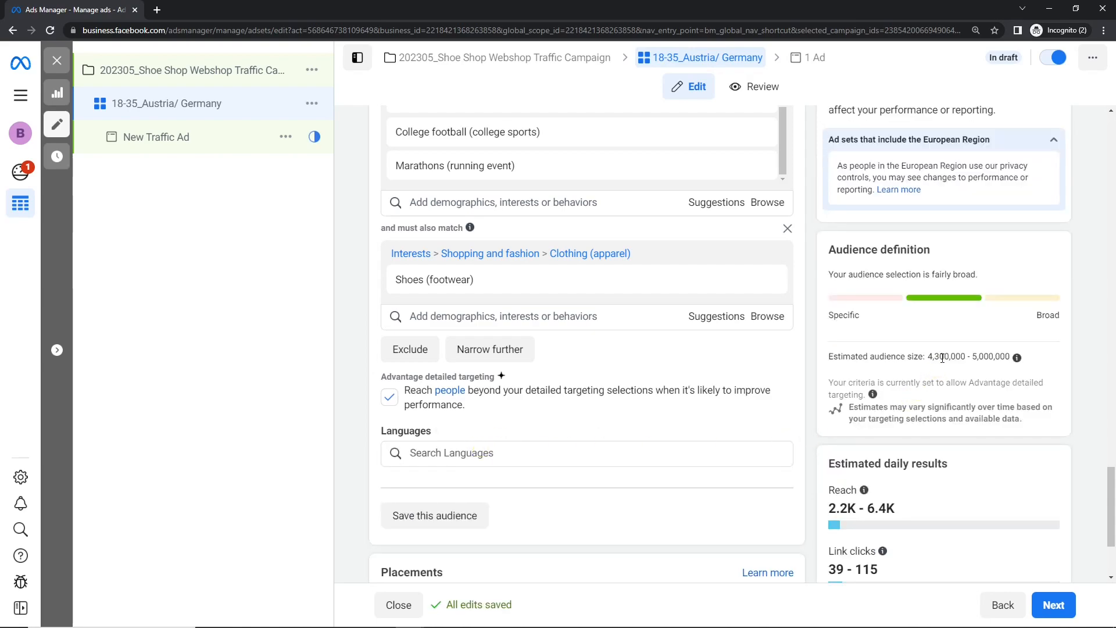
# - Add German and English (All) as the audience languages and check the estimated audience size
pyautogui.click(599, 454)
pyautogui.write('german')
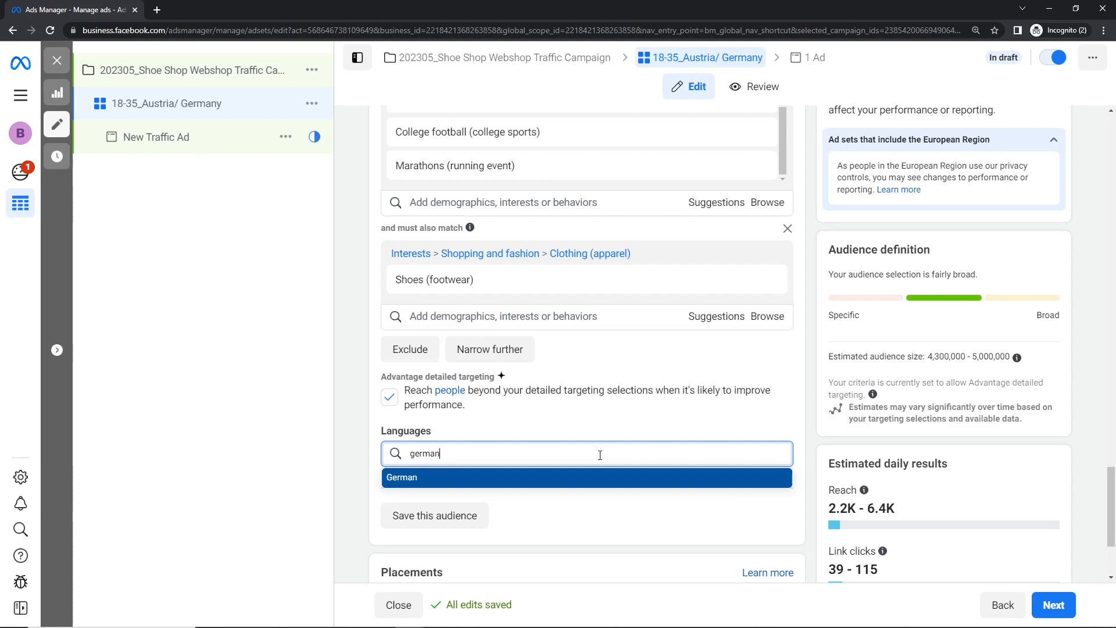
pyautogui.press('Return')
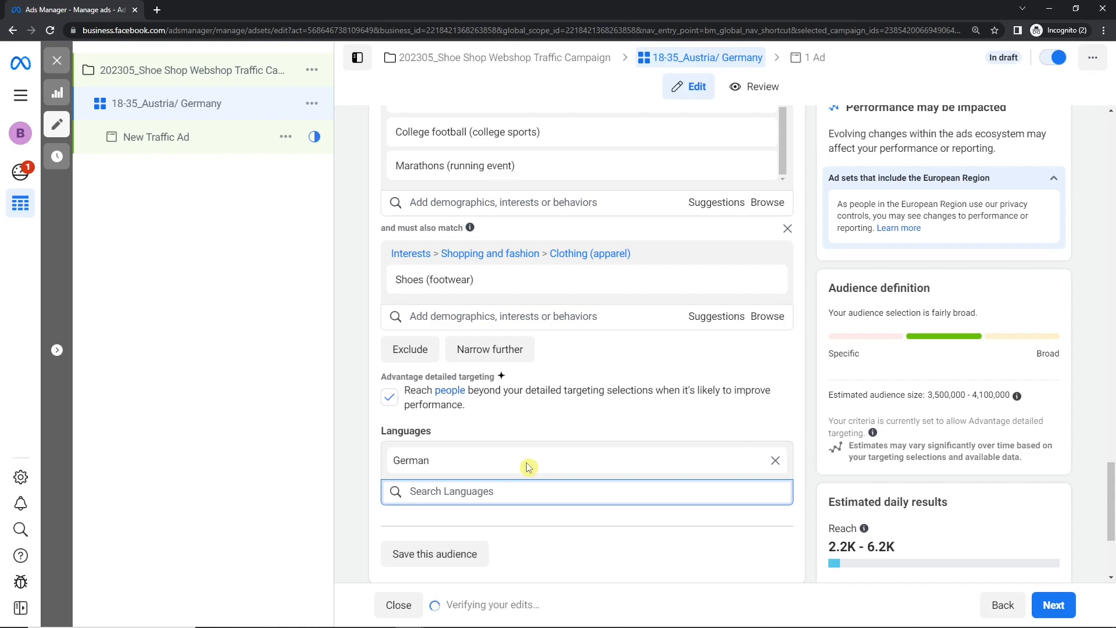
pyautogui.write('engli')
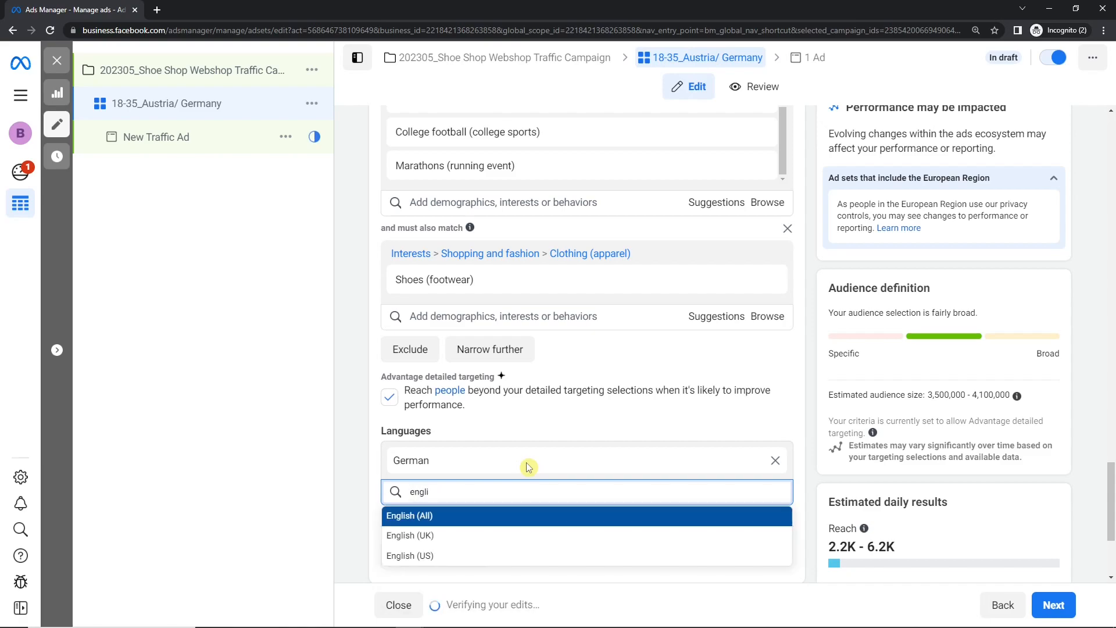
pyautogui.press('Return')
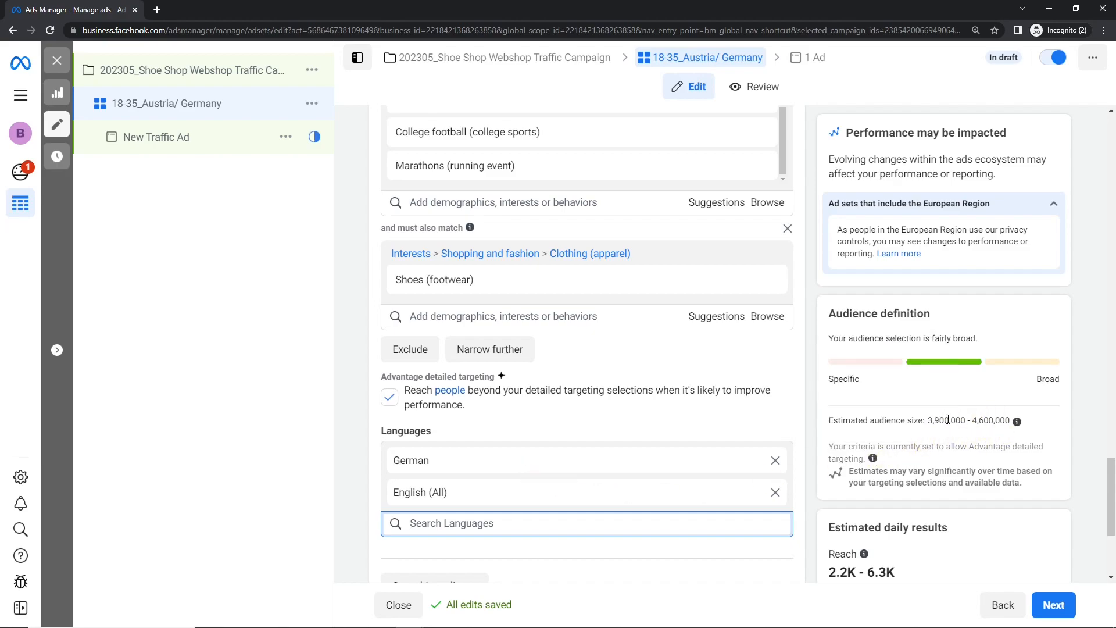
pyautogui.moveTo(1112, 474); pyautogui.dragTo(1112, 507)
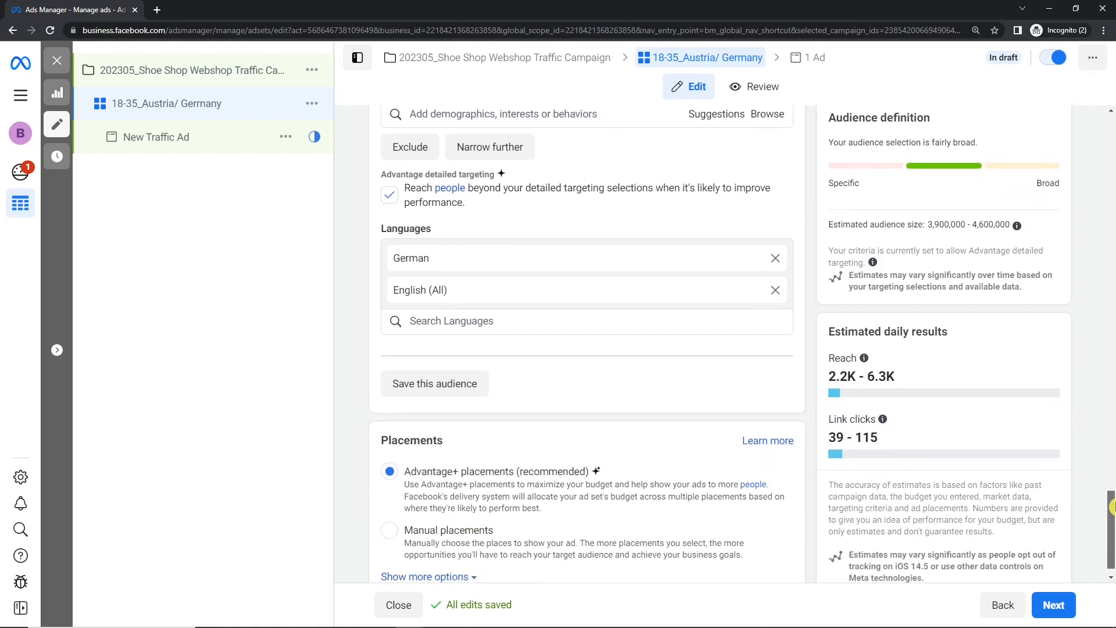